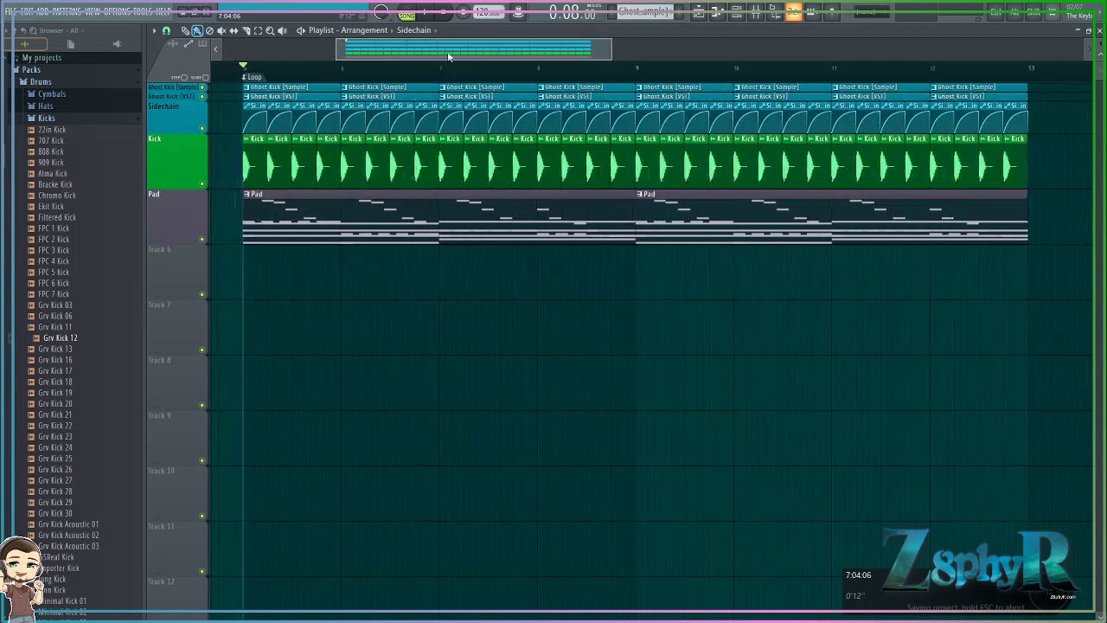
# Step: Look over the playlist arrangement and the channels in the channel rack
pyautogui.scroll(1, 234, 146)
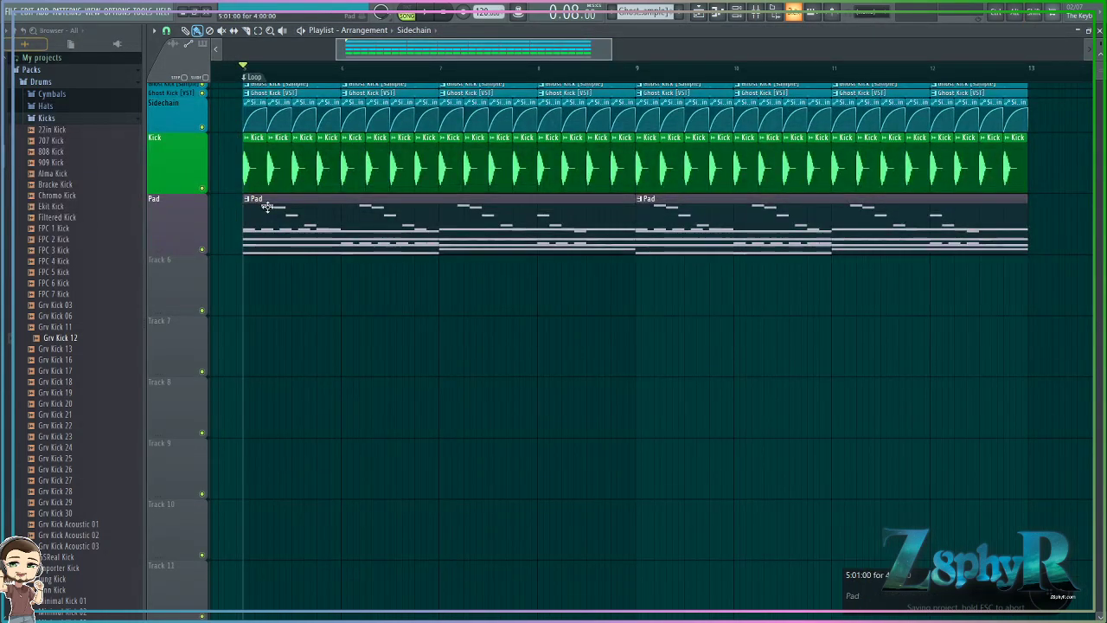
pyautogui.scroll(-2, 443, 321)
pyautogui.scroll(-1, 432, 286)
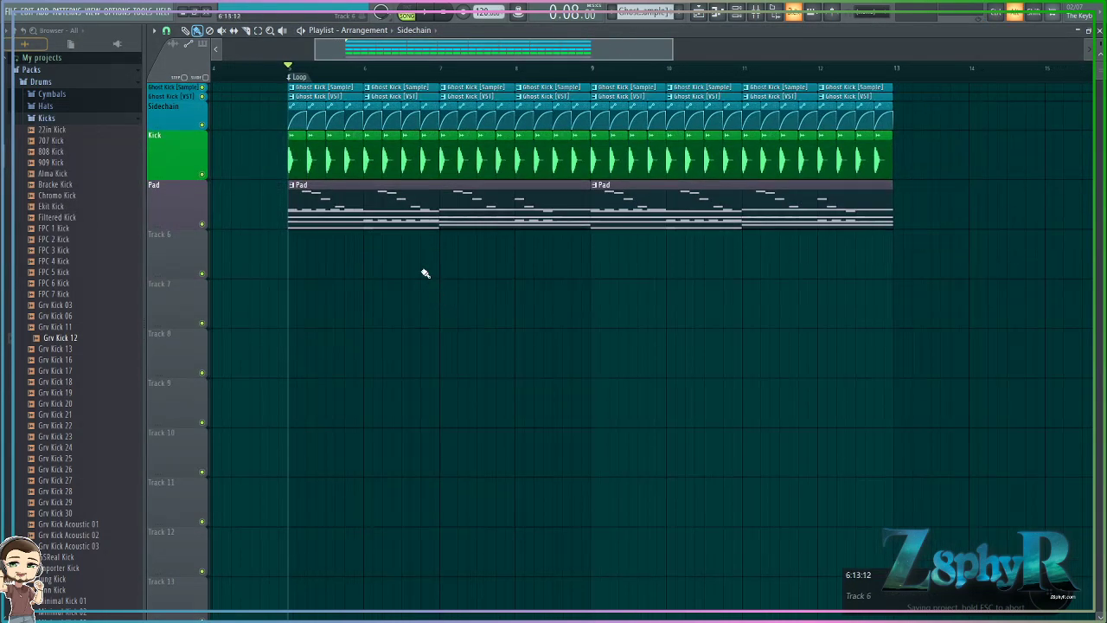
pyautogui.scroll(2, 461, 268)
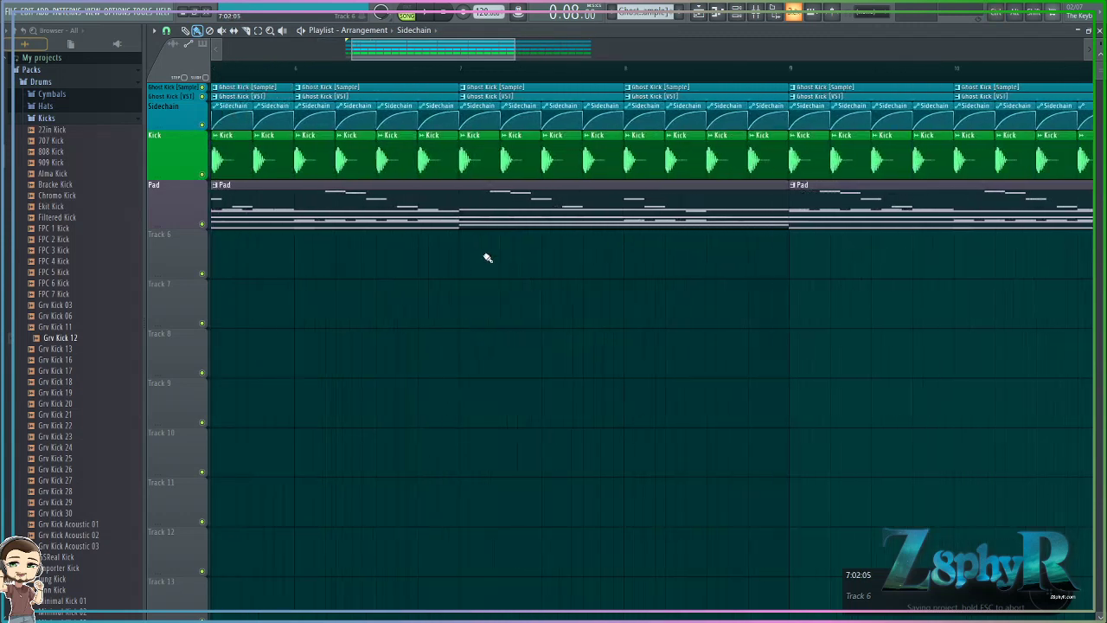
pyautogui.scroll(1, 484, 260)
pyautogui.scroll(-2, 484, 260)
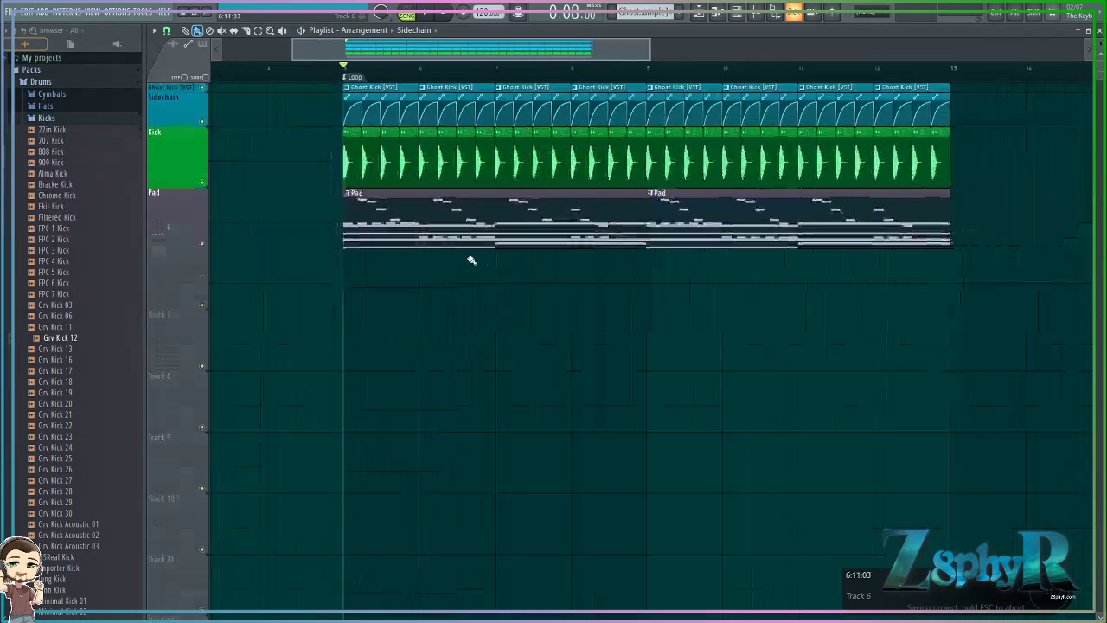
pyautogui.click(737, 13)
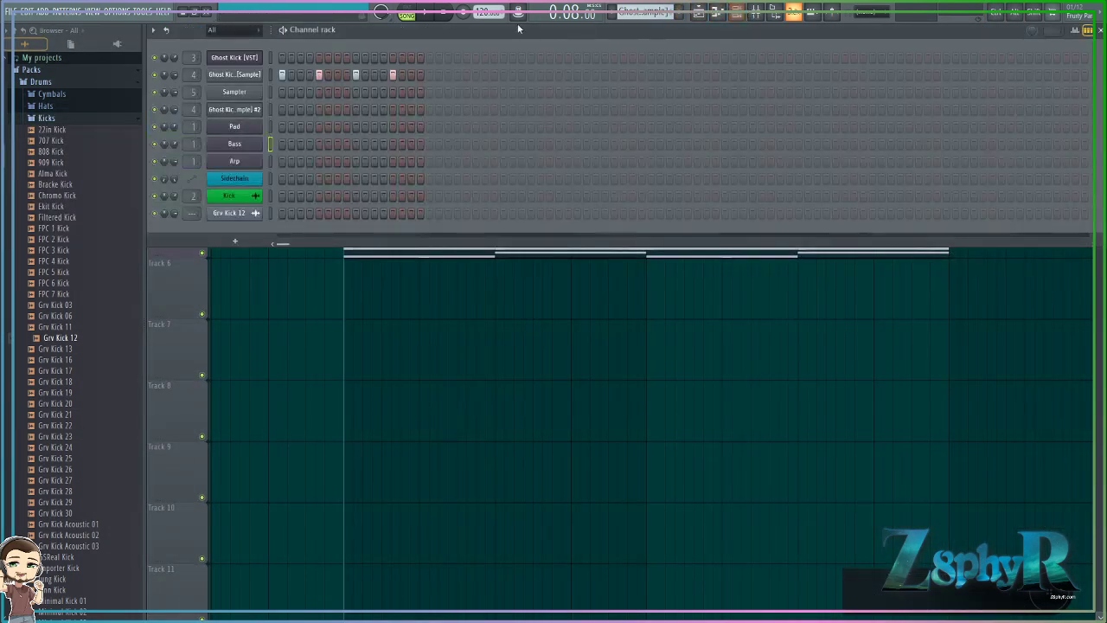
pyautogui.click(507, 289)
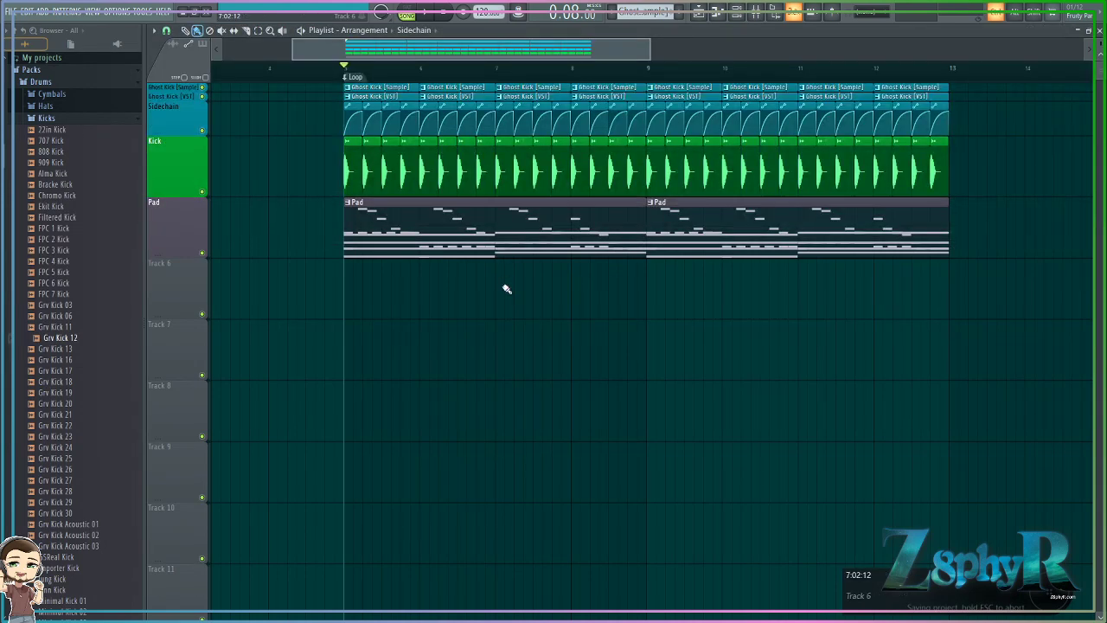
# Step: Expand the Ghost Kick [Sample] track to full height and inspect its pattern's notes in the piano roll
pyautogui.doubleClick(186, 88)
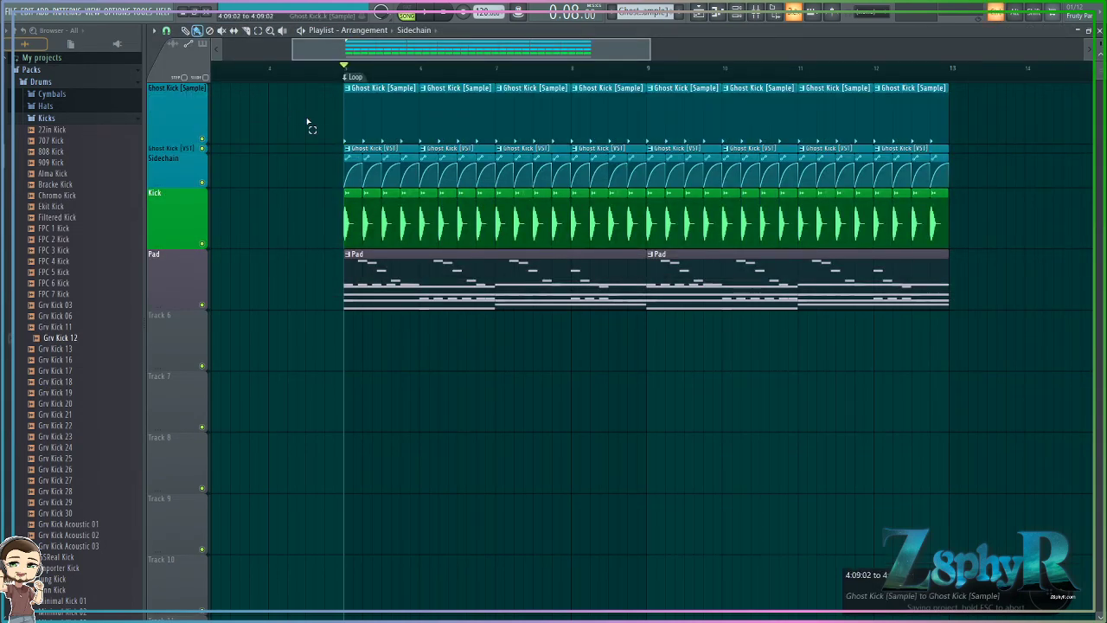
pyautogui.doubleClick(372, 115)
pyautogui.click(429, 37)
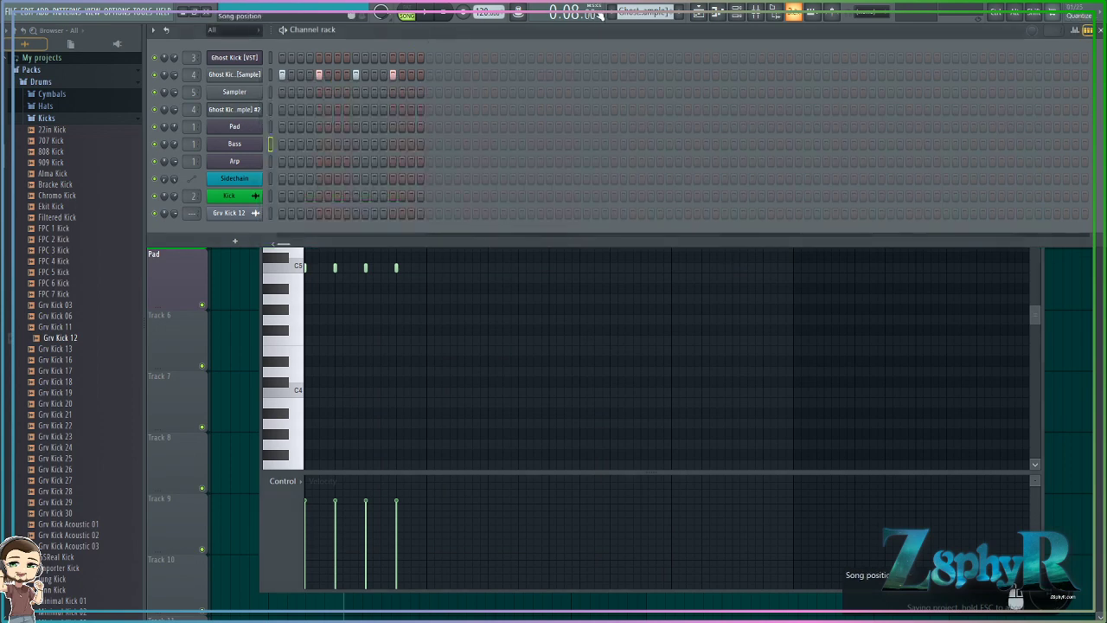
pyautogui.click(698, 12)
pyautogui.scroll(6, 287, 140)
pyautogui.scroll(4, 287, 140)
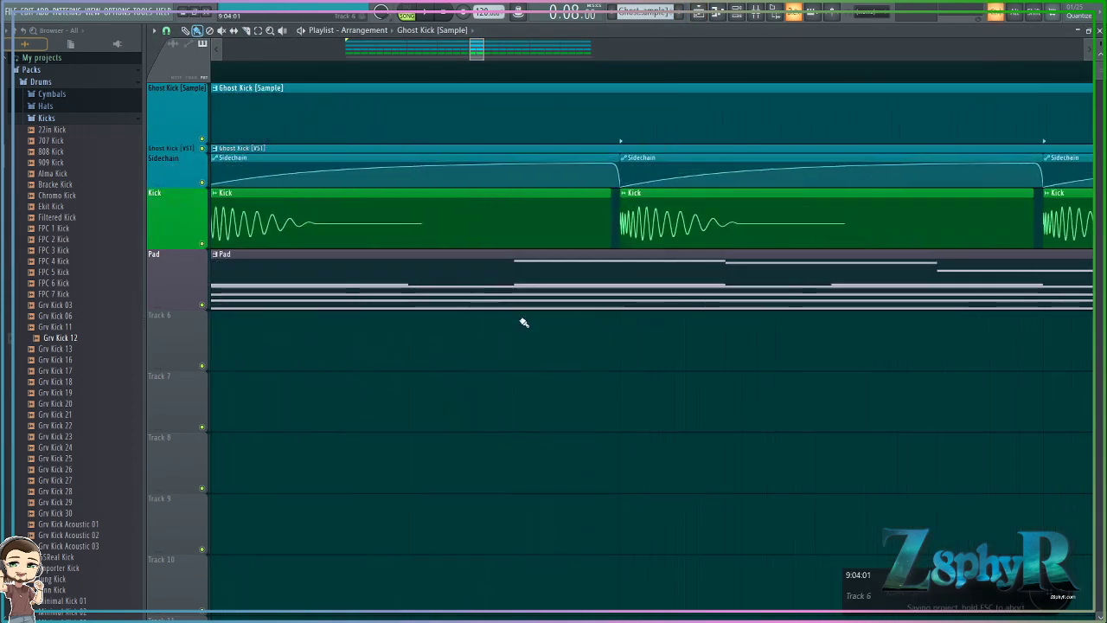
pyautogui.scroll(-8, 521, 321)
# Step: Solo the Pad track, unmute the Kick track and listen to the two together
pyautogui.keyDown('ctrl'); pyautogui.click(203, 481); pyautogui.keyUp('ctrl')
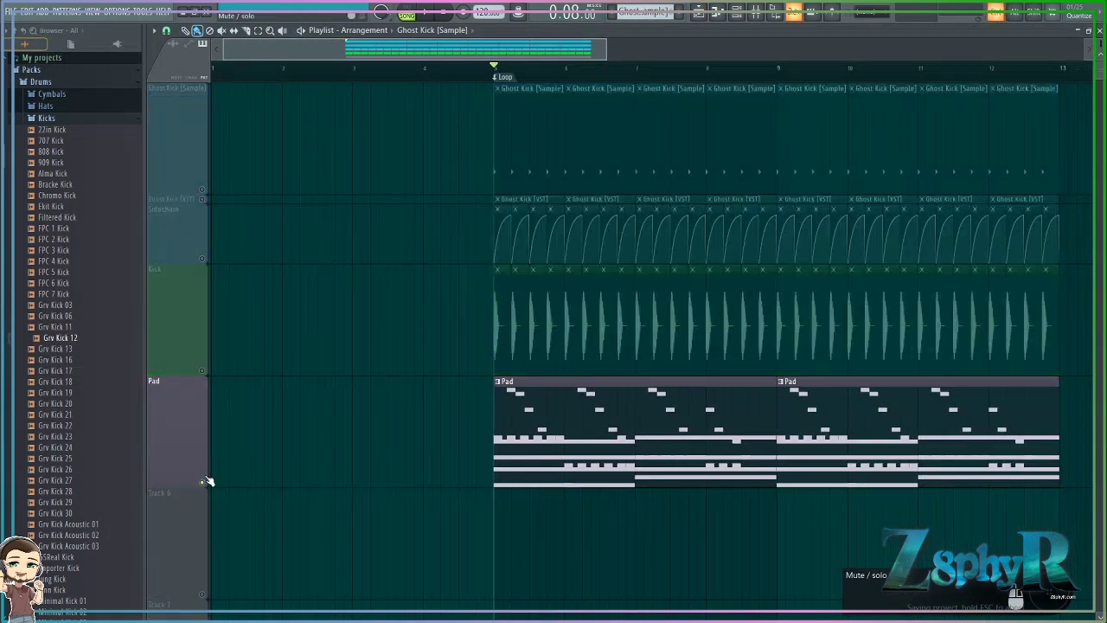
pyautogui.click(202, 372)
pyautogui.press('space')
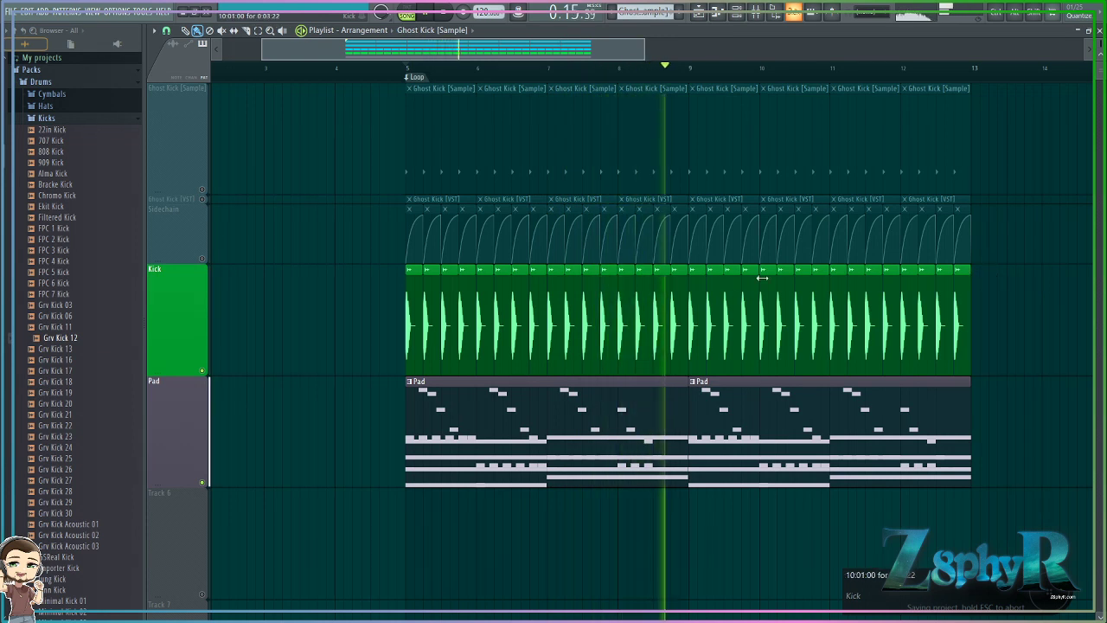
pyautogui.press('space')
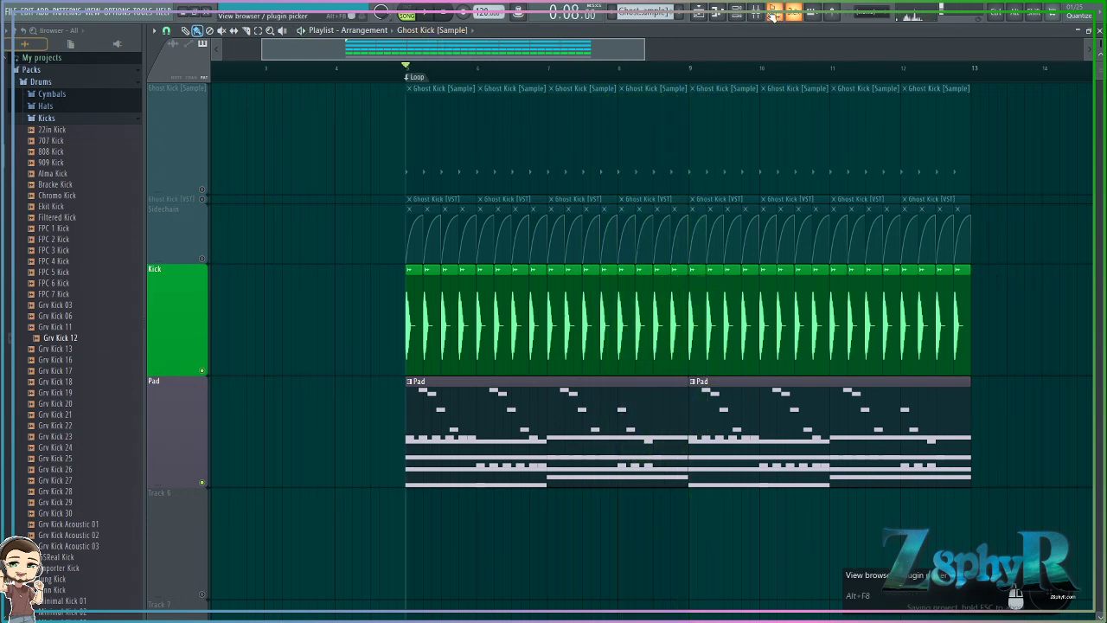
# Step: Unmute the Ghost Kick [Sample] track and play the arrangement while viewing the mixer
pyautogui.click(467, 139)
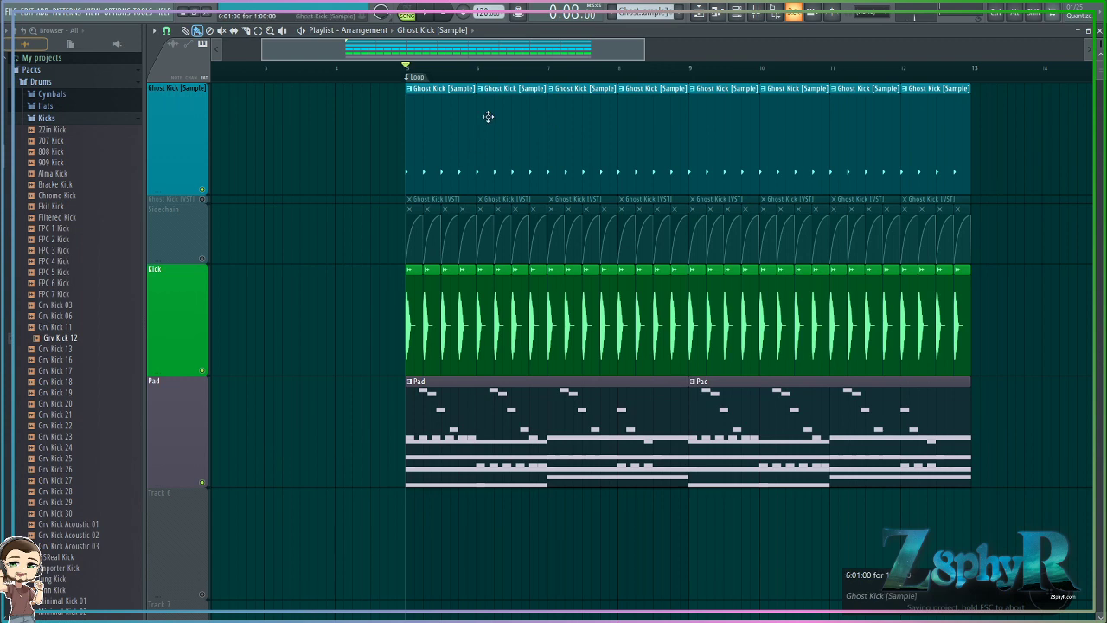
pyautogui.press('space')
pyautogui.press('F9')
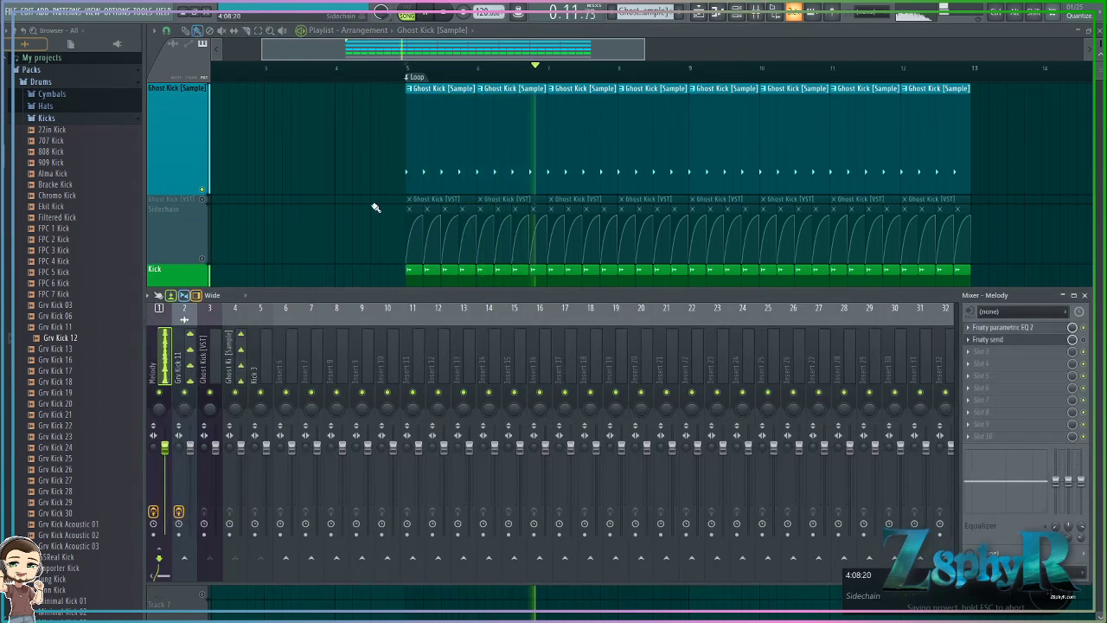
pyautogui.press('space')
pyautogui.press('F9')
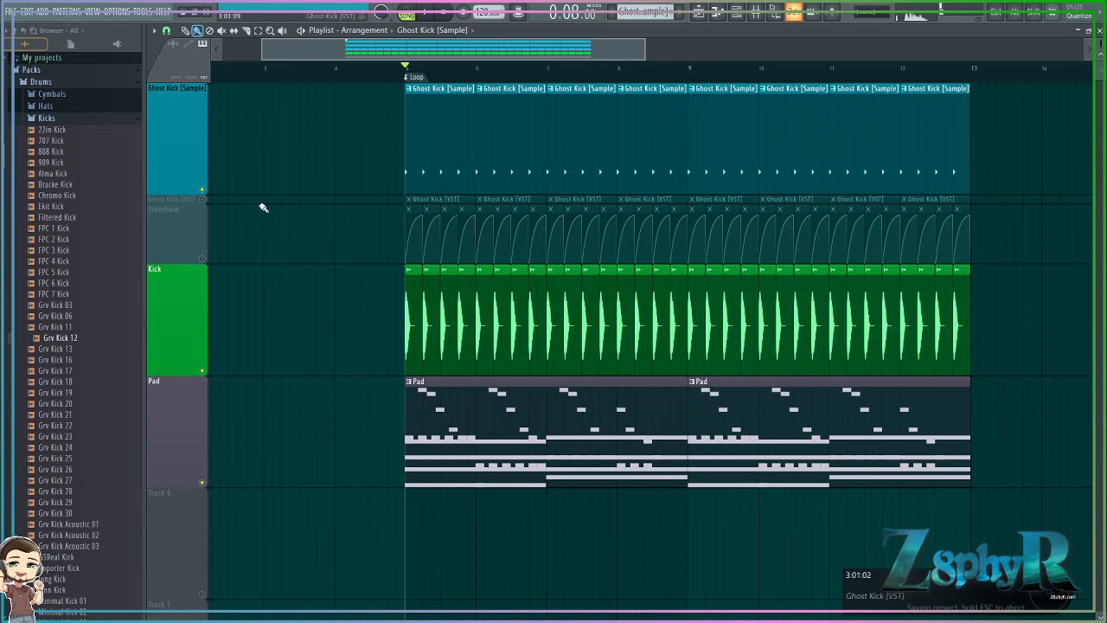
# Step: Unmute the Sidechain track, mute Ghost Kick [Sample] and play the arrangement while viewing the mixer
pyautogui.click(203, 259)
pyautogui.click(202, 190)
pyautogui.press('space')
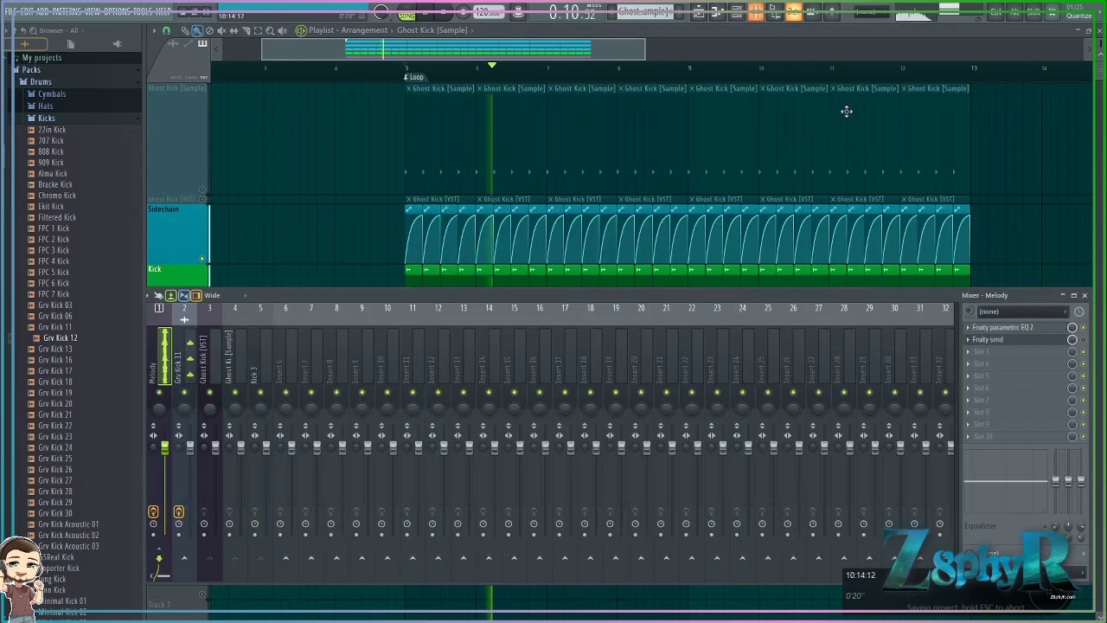
pyautogui.press('F9')
pyautogui.moveTo(547, 292)
pyautogui.mouseDown()
pyautogui.moveTo(550, 340)
pyautogui.moveTo(545, 301)
pyautogui.mouseUp()
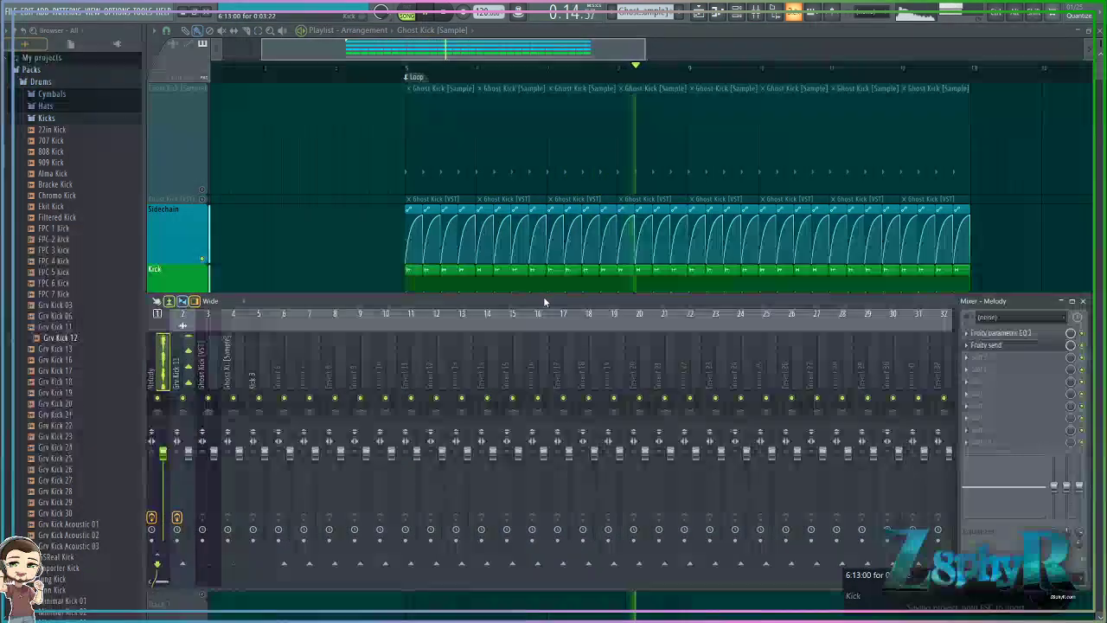
pyautogui.press('space')
pyautogui.press('F9')
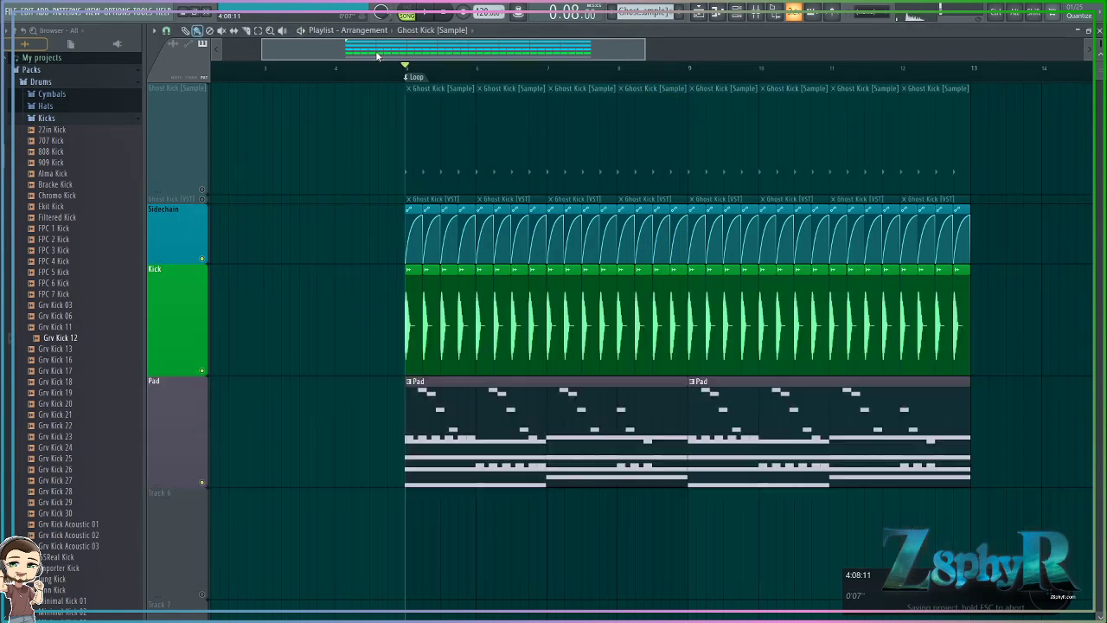
# Step: Expand the Ghost Kick [VST] track to full height in the playlist
pyautogui.scroll(-3, 349, 261)
pyautogui.scroll(4, 348, 262)
pyautogui.scroll(-3, 290, 252)
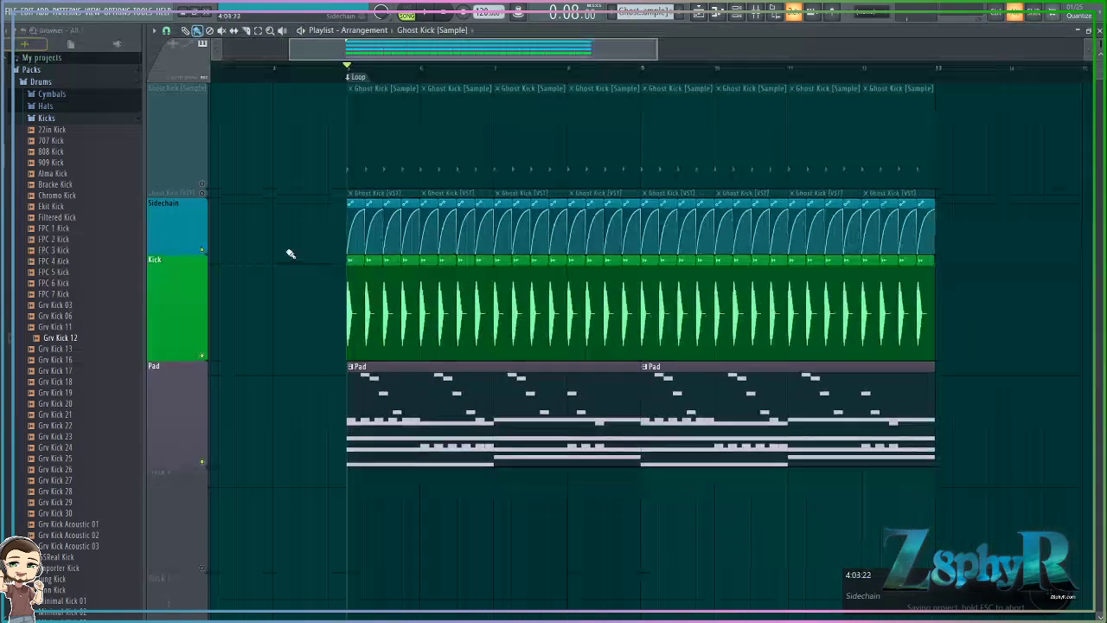
pyautogui.scroll(4, 289, 253)
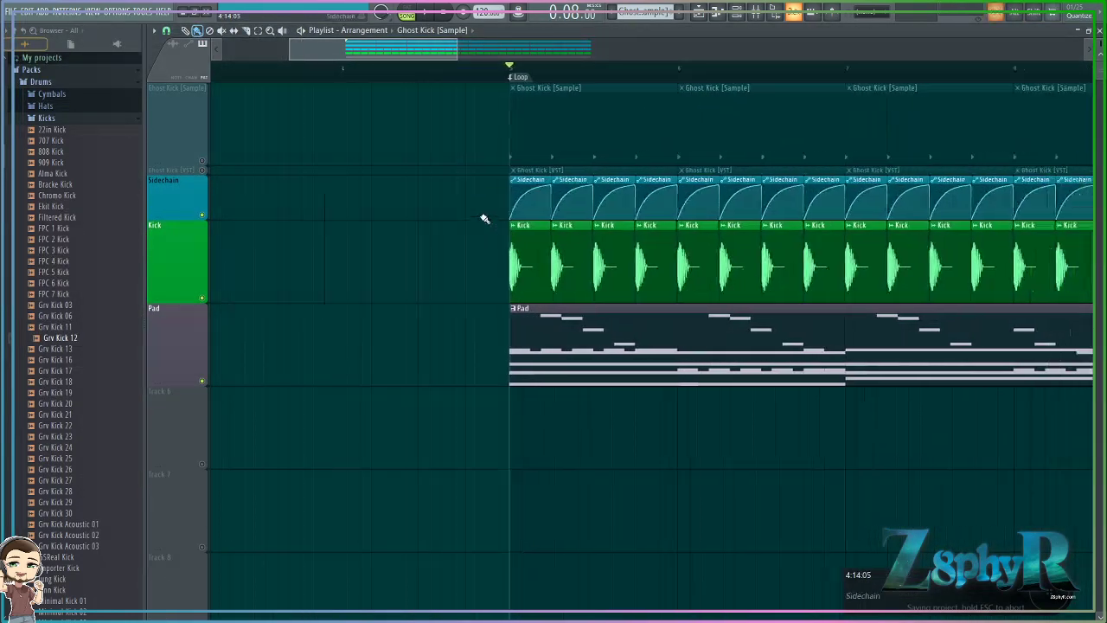
pyautogui.doubleClick(178, 172)
pyautogui.hscroll(3, 416, 217)
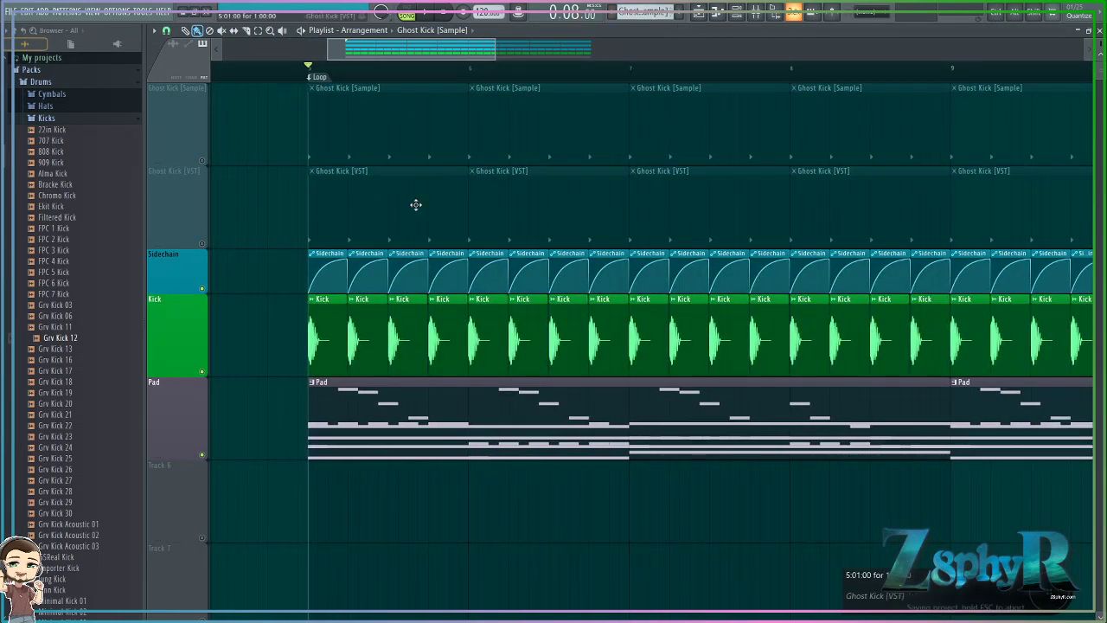
pyautogui.scroll(-4, 357, 257)
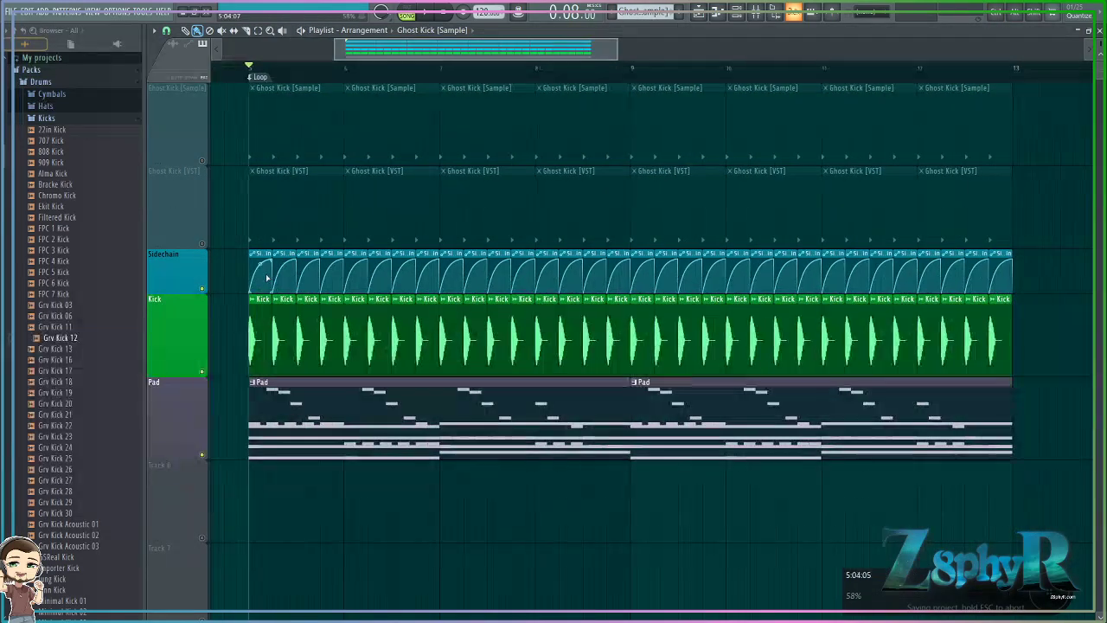
# Step: Select all automation clips on the Sidechain track
pyautogui.scroll(4, 273, 253)
pyautogui.scroll(1, 274, 253)
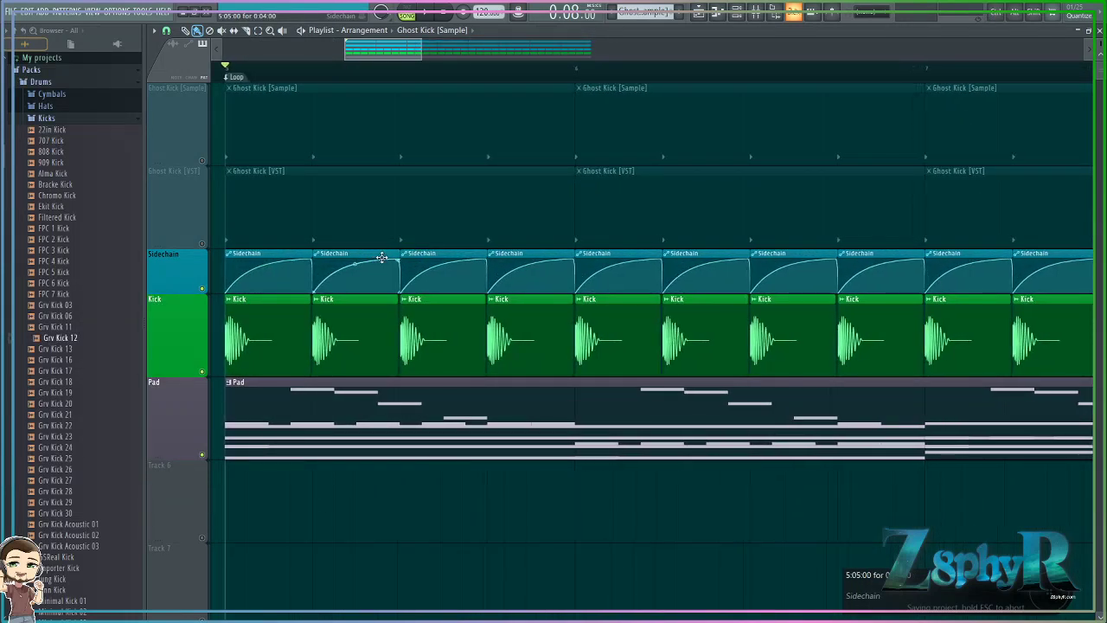
pyautogui.keyDown('ctrl'); pyautogui.click(193, 265); pyautogui.keyUp('ctrl')
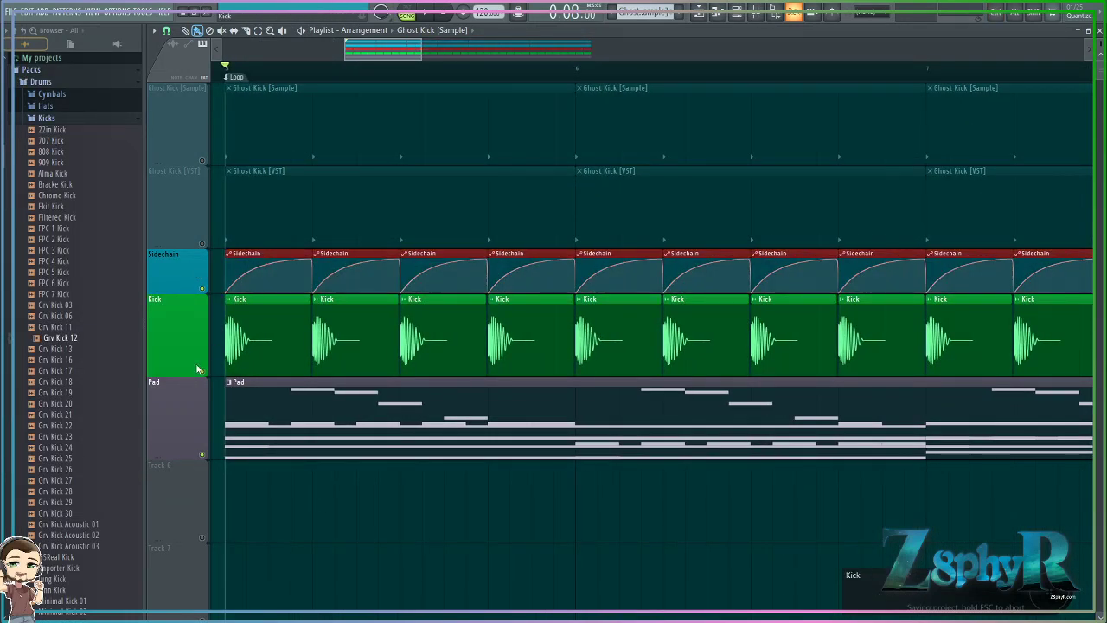
# Step: Display the mixer and examine the Grv Kick 11 track and the empty inserts 6 to 10
pyautogui.click(753, 10)
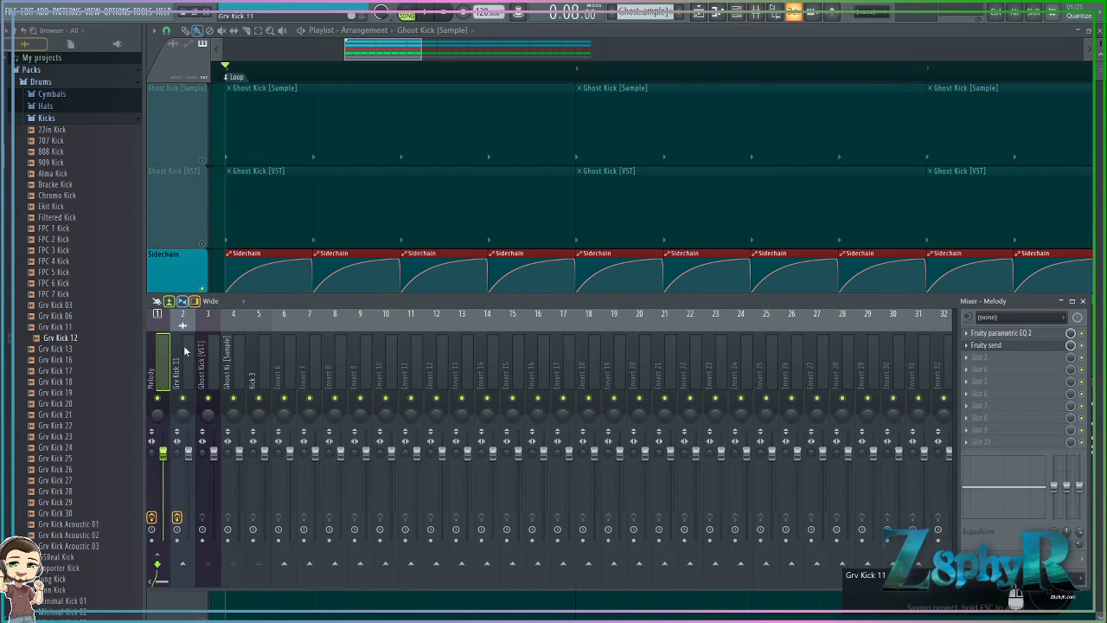
pyautogui.moveTo(290, 305); pyautogui.dragTo(306, 305)
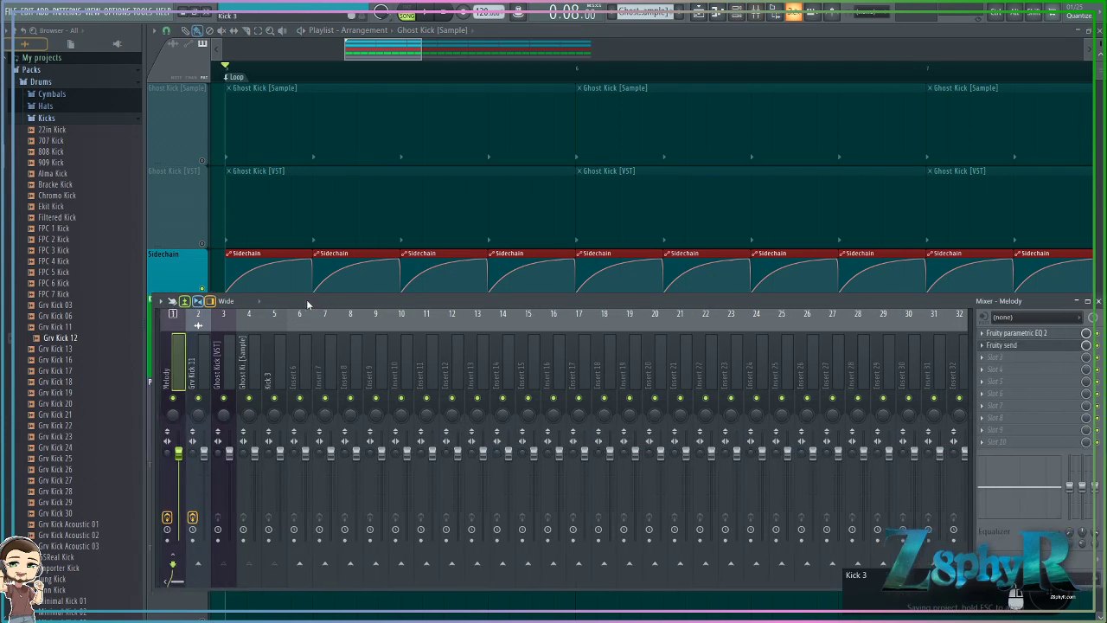
pyautogui.click(189, 358)
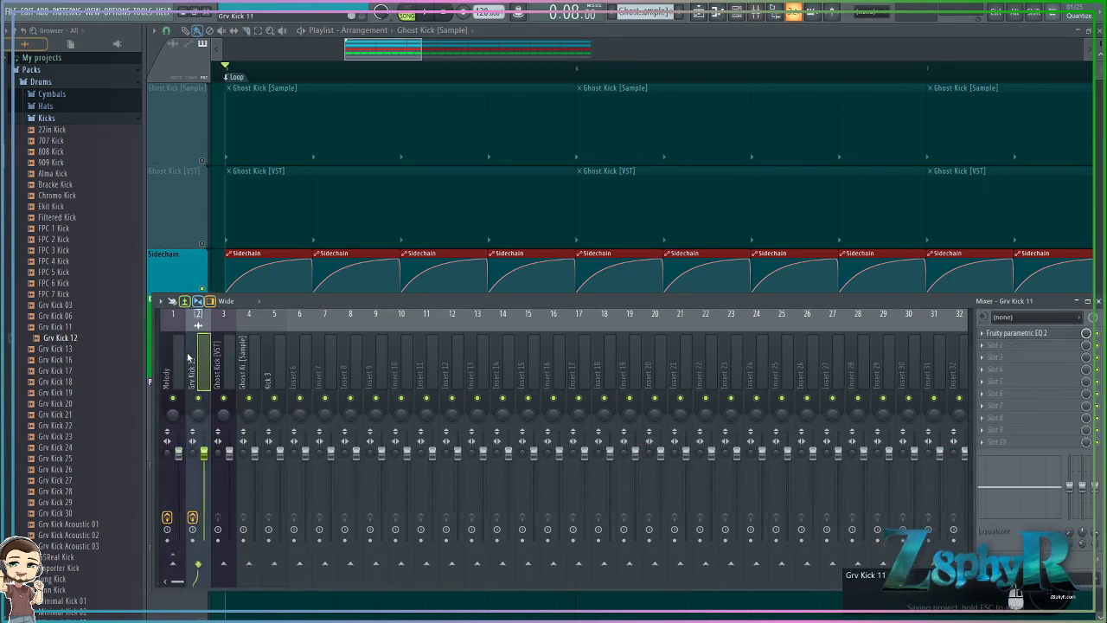
pyautogui.moveTo(399, 355); pyautogui.dragTo(320, 366)
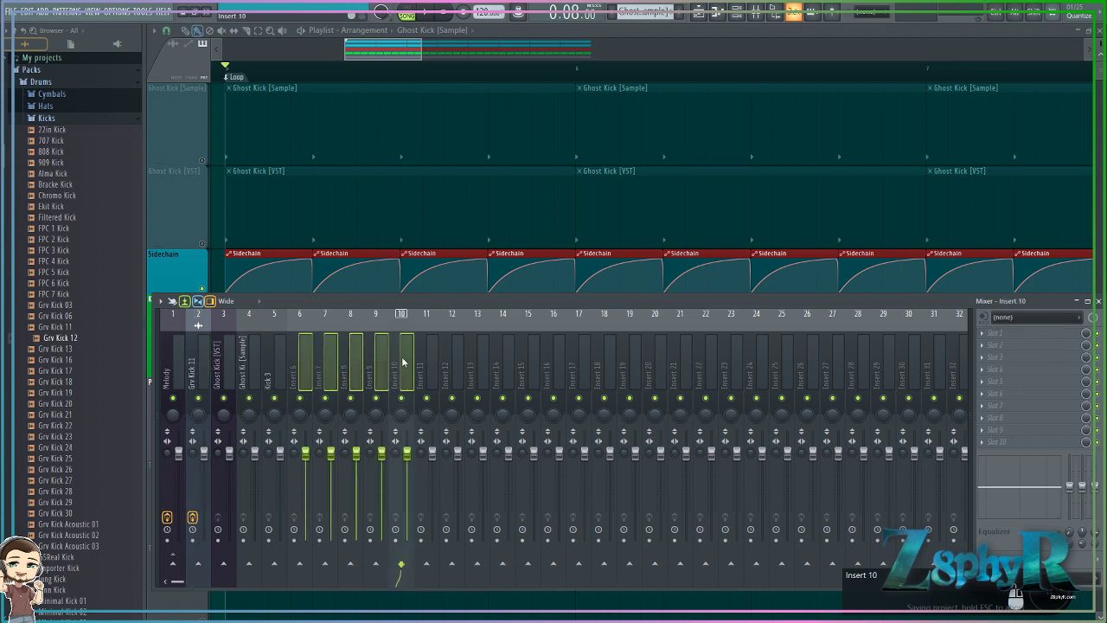
pyautogui.click(387, 377)
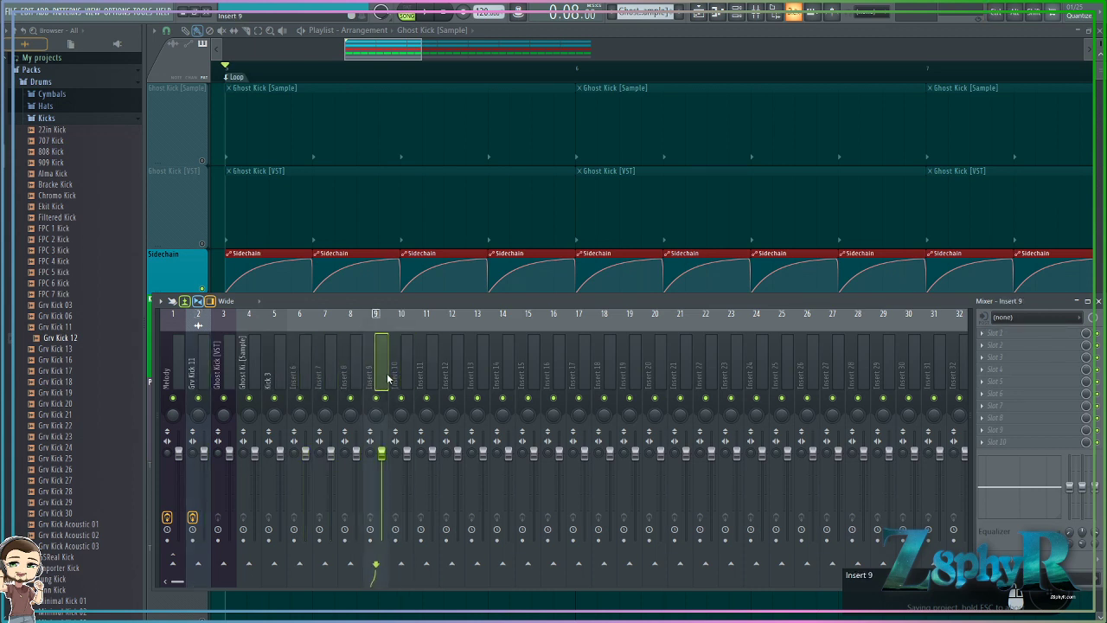
pyautogui.click(320, 381)
# Step: Open the Fruity send effect on the Melody mixer track and view the automation options of its Dry knob
pyautogui.click(180, 374)
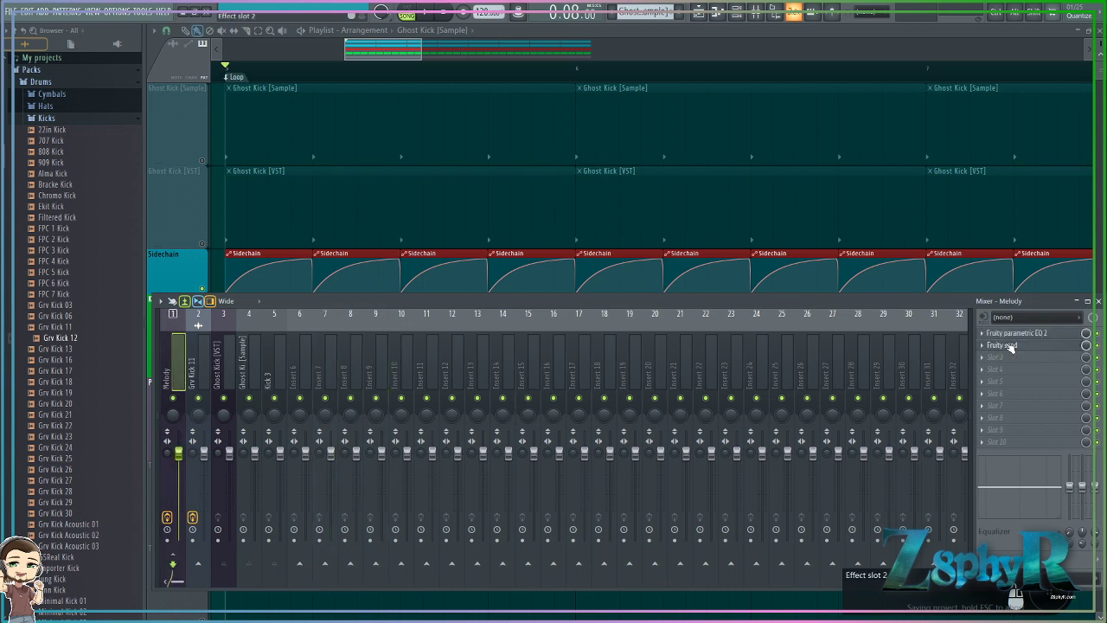
pyautogui.click(1003, 345)
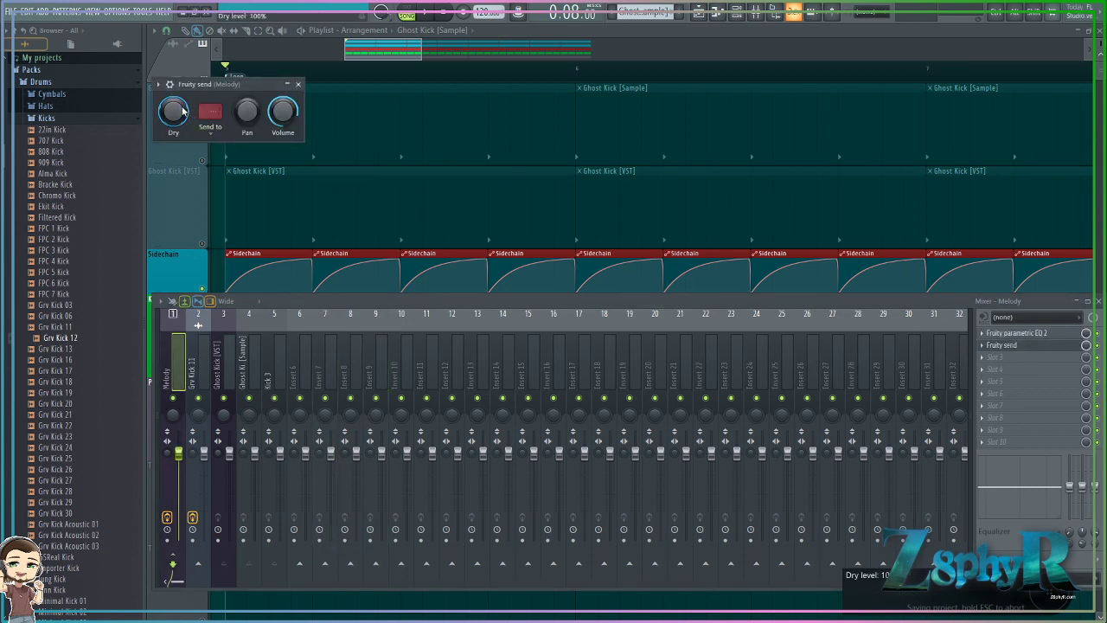
pyautogui.rightClick(180, 110)
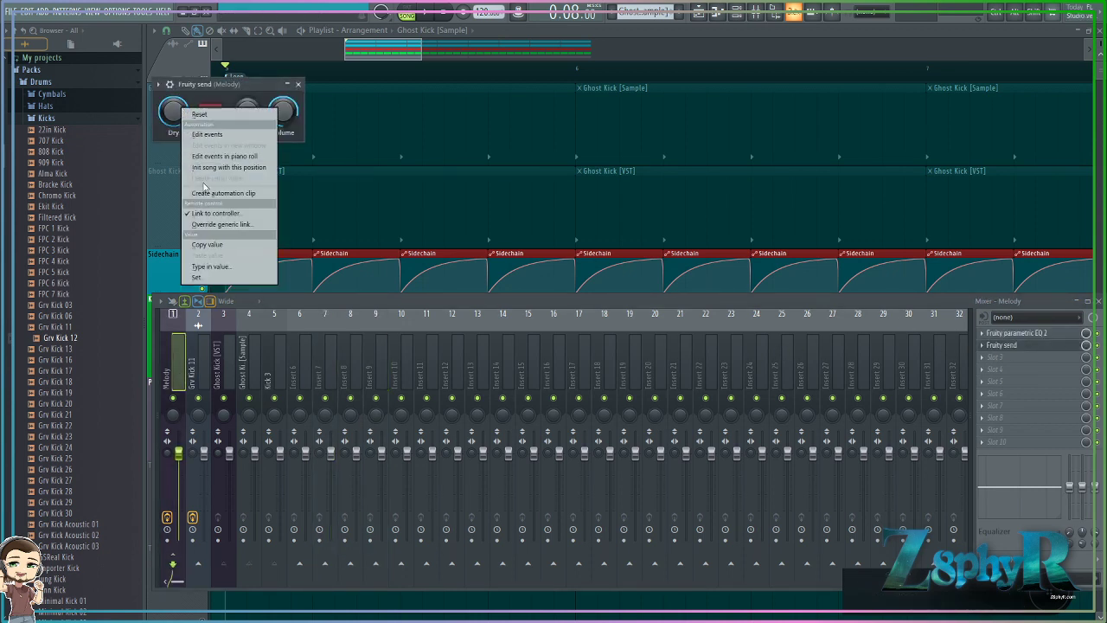
pyautogui.click(397, 53)
pyautogui.hotkey('ctrl', 's')
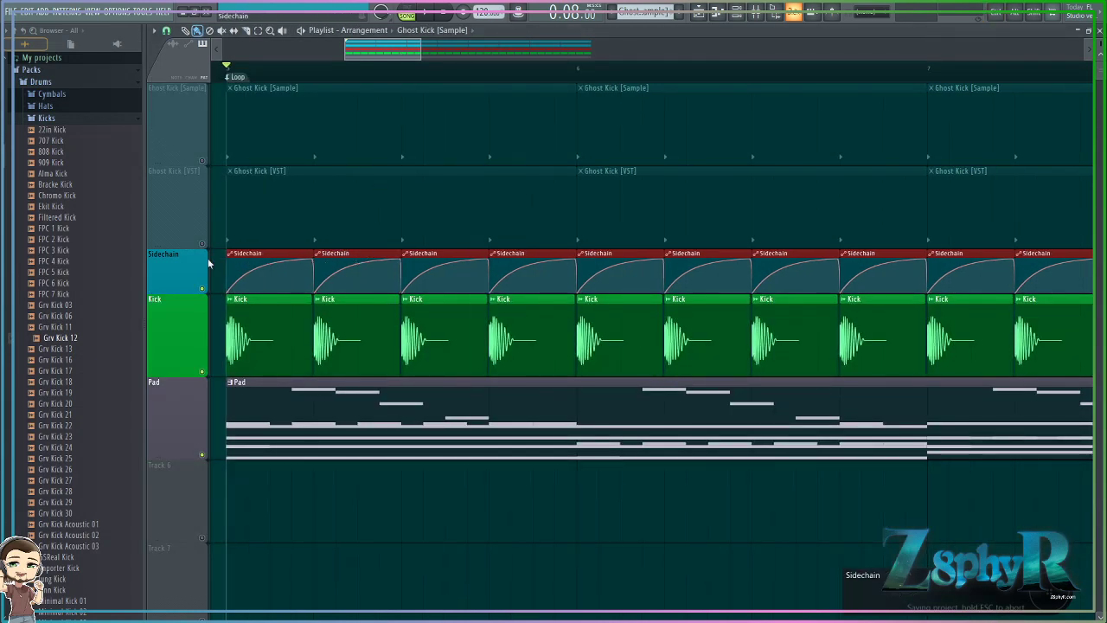
# Step: Deselect the Sidechain clips, then show the Sidechain automation clip's channel settings and the channel rack
pyautogui.keyDown('ctrl'); pyautogui.click(221, 264); pyautogui.keyUp('ctrl')
pyautogui.doubleClick(255, 253)
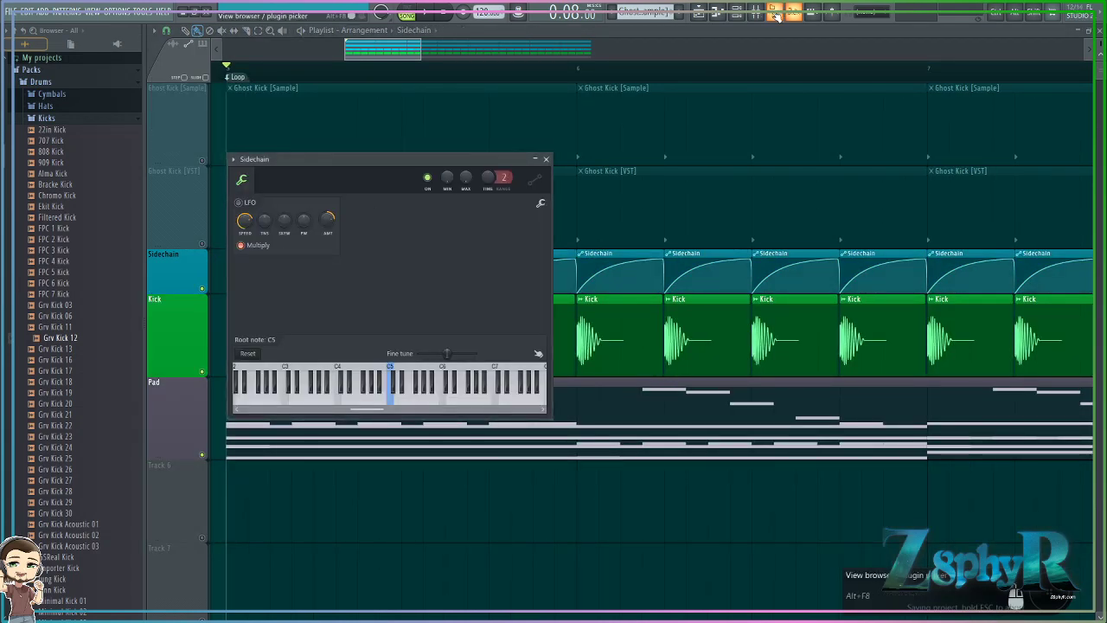
pyautogui.click(738, 14)
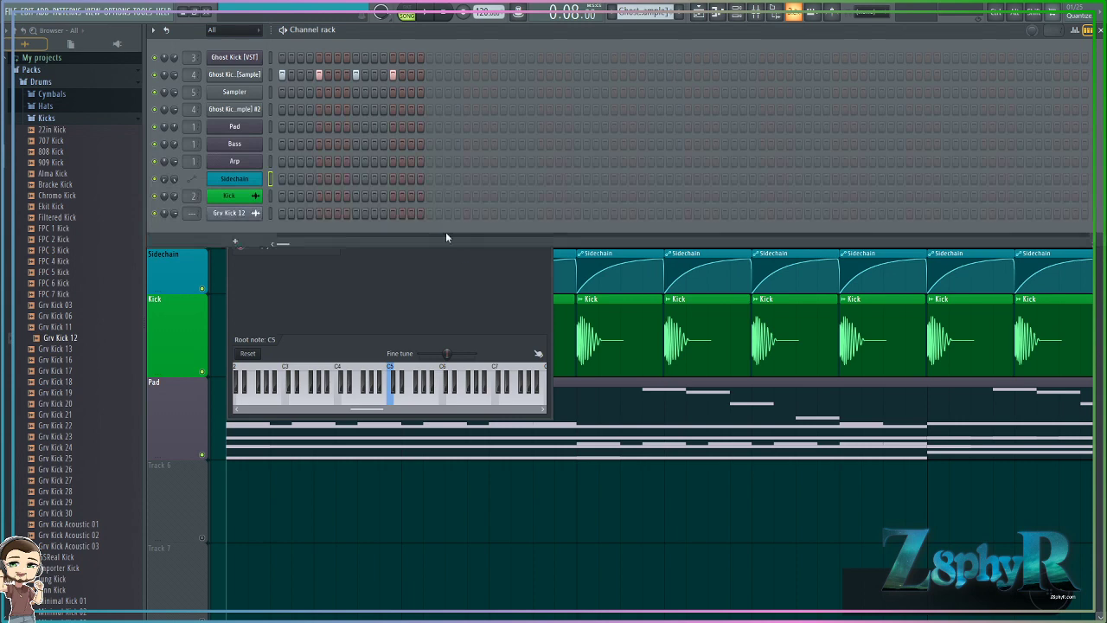
# Step: Display the mixer and examine the Sidechain automation clip's channel settings alongside the Melody track's Fruity send effect
pyautogui.click(330, 283)
pyautogui.click(754, 13)
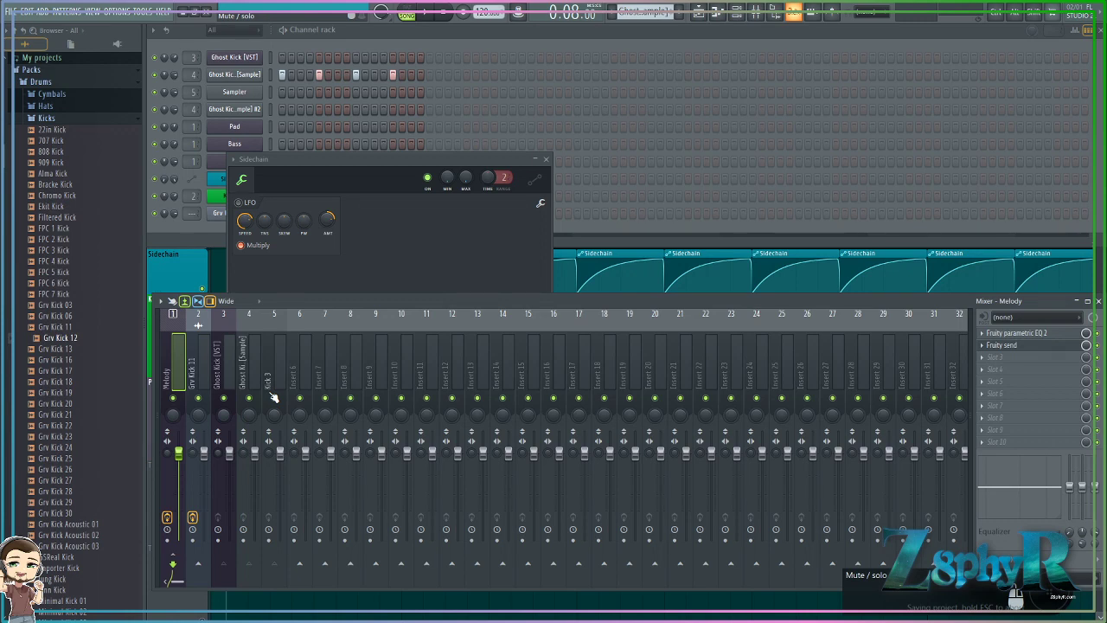
pyautogui.moveTo(476, 158); pyautogui.dragTo(701, 100)
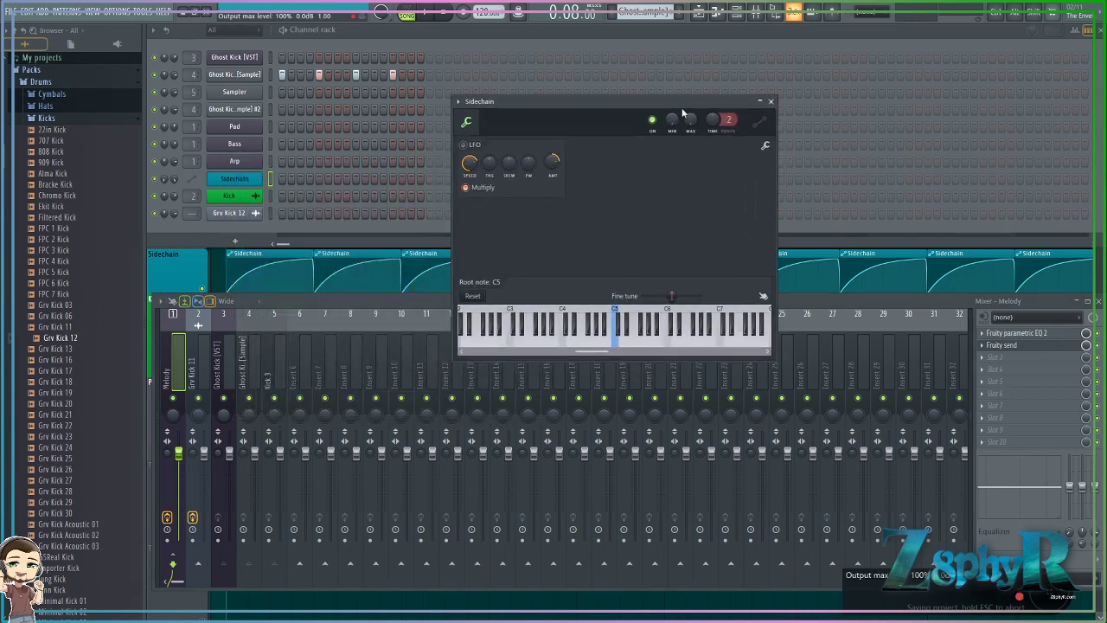
pyautogui.click(1044, 353)
pyautogui.click(1038, 345)
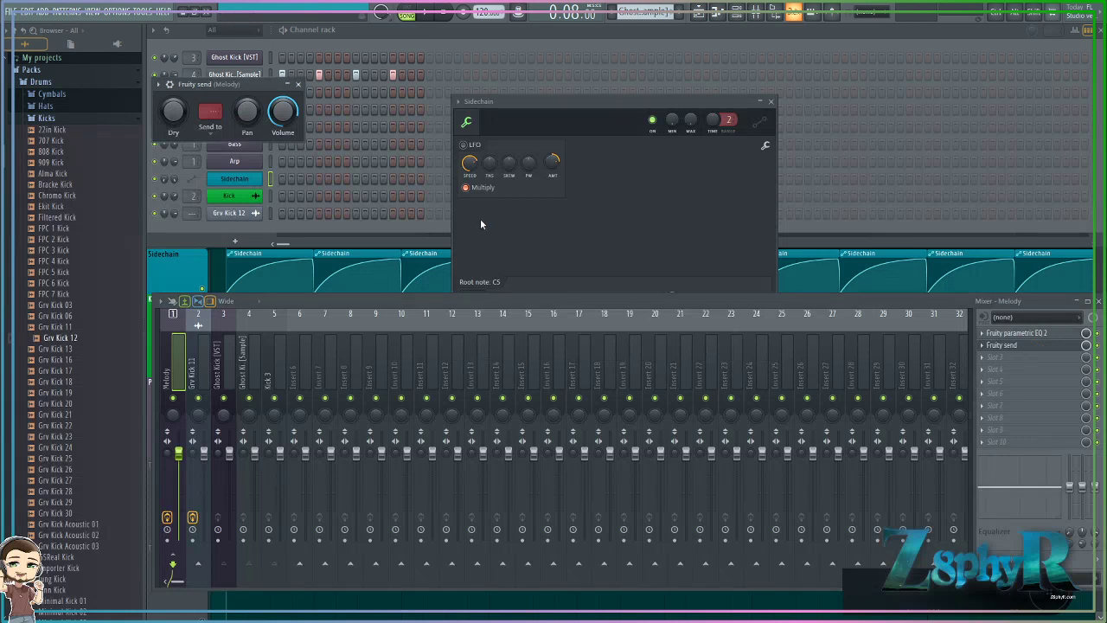
pyautogui.moveTo(239, 82); pyautogui.dragTo(570, 293)
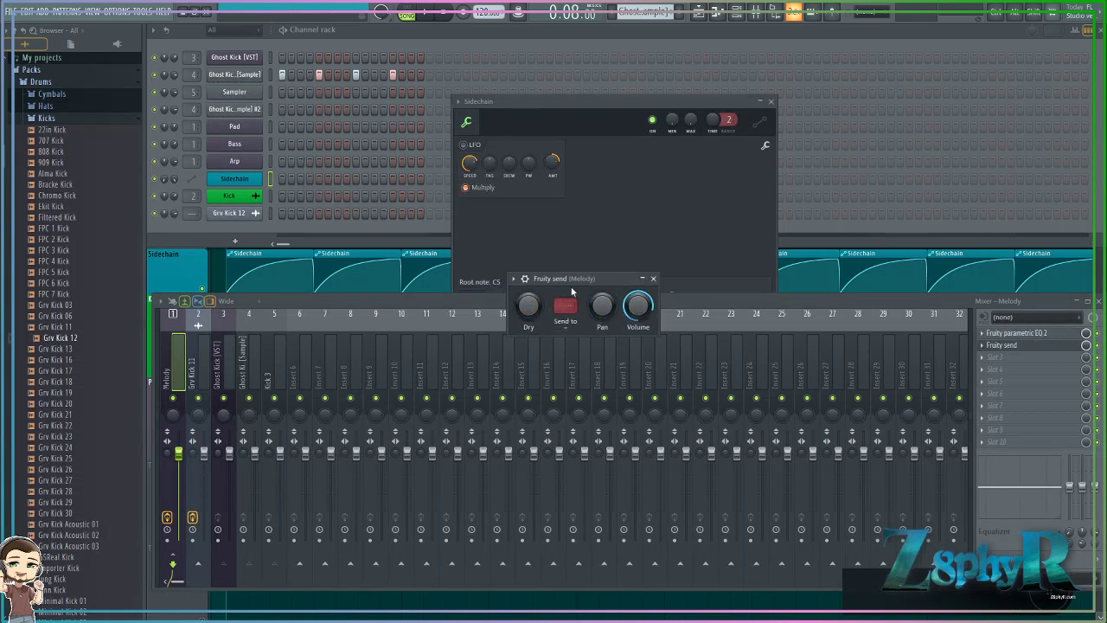
pyautogui.click(199, 357)
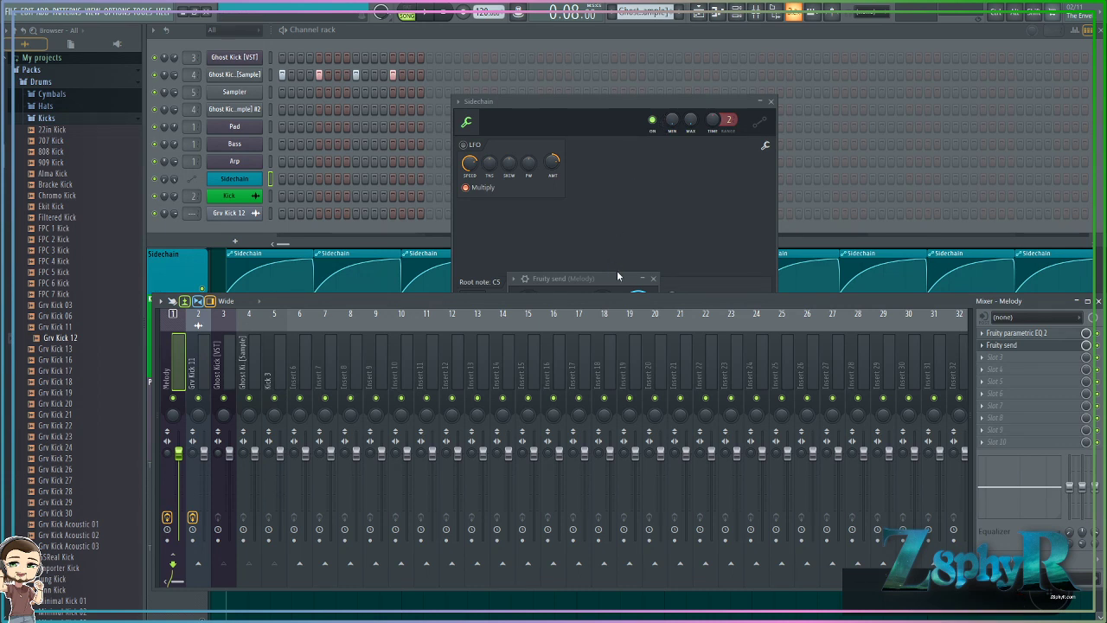
pyautogui.moveTo(616, 275); pyautogui.dragTo(602, 212)
# Step: Return to the Sidechain clips in the playlist and reopen the Melody track's Fruity send effect above the mixer
pyautogui.rightClick(514, 247)
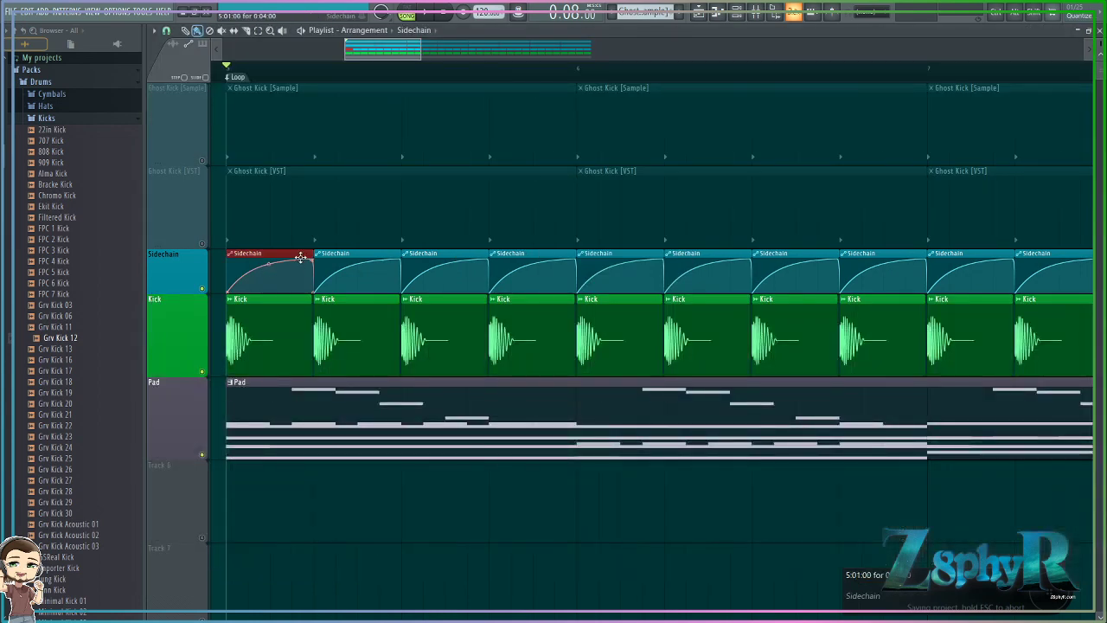
pyautogui.hotkey('ctrl', 'd')
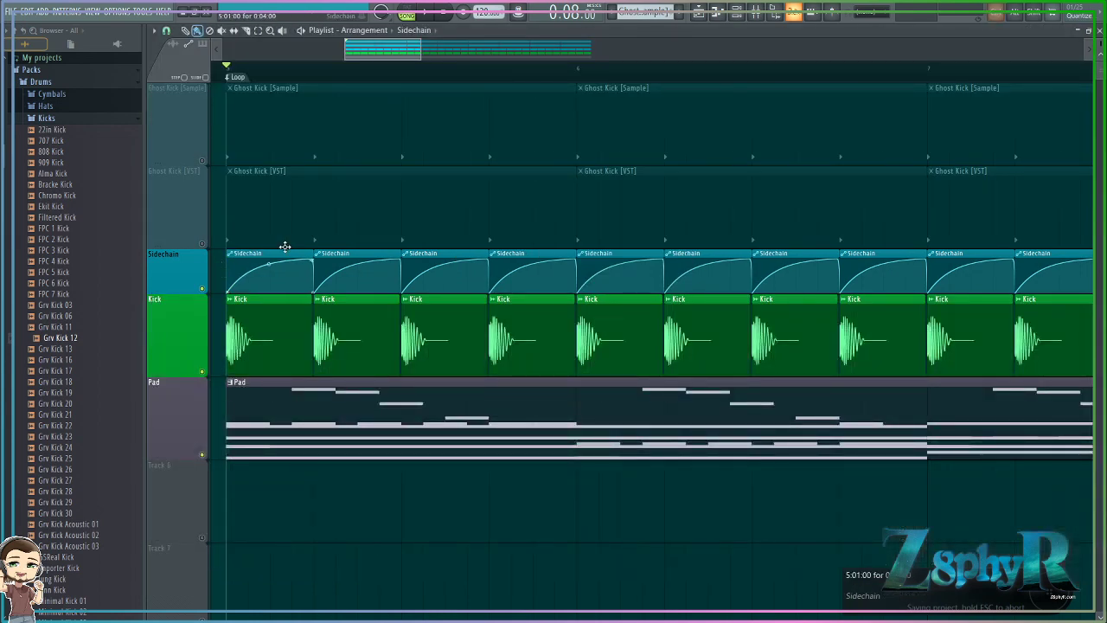
pyautogui.click(755, 13)
pyautogui.click(1002, 344)
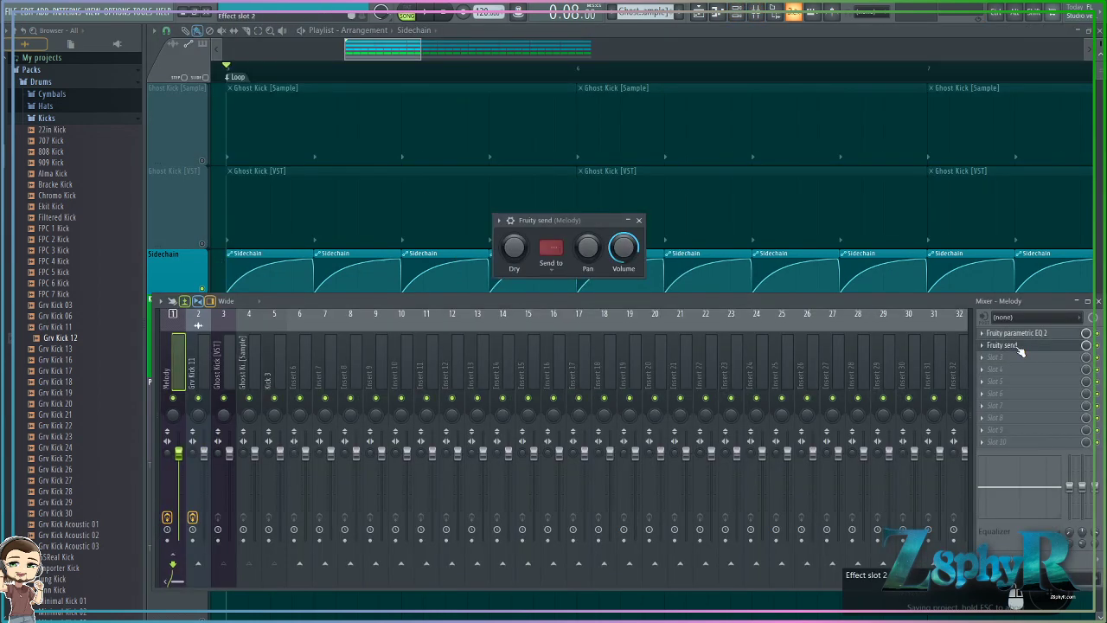
pyautogui.moveTo(558, 219); pyautogui.dragTo(557, 196)
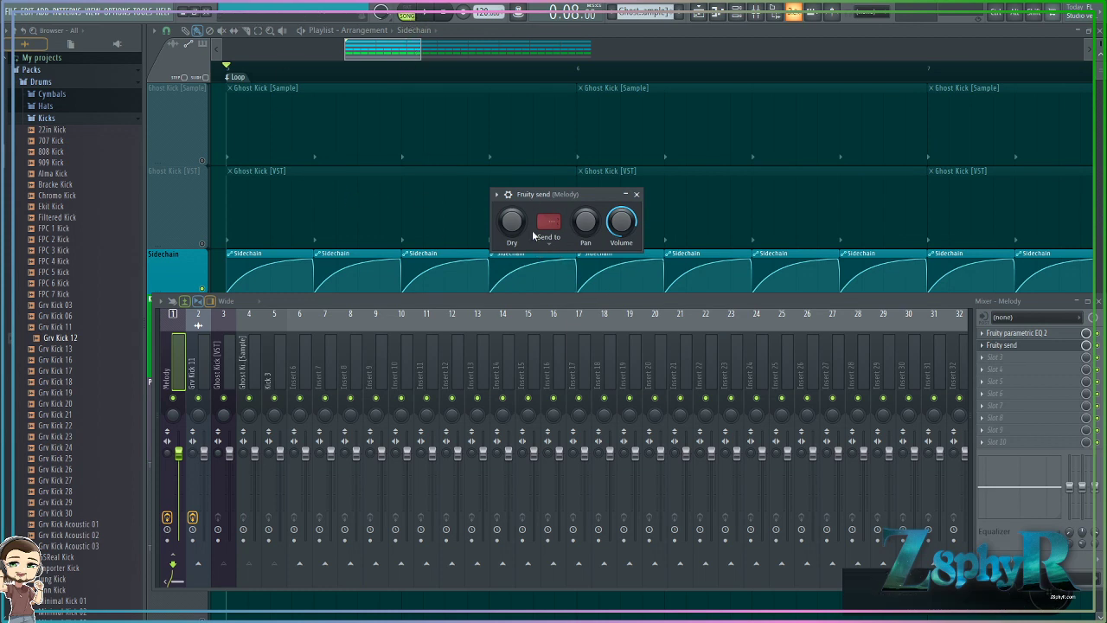
pyautogui.moveTo(571, 196); pyautogui.dragTo(543, 186)
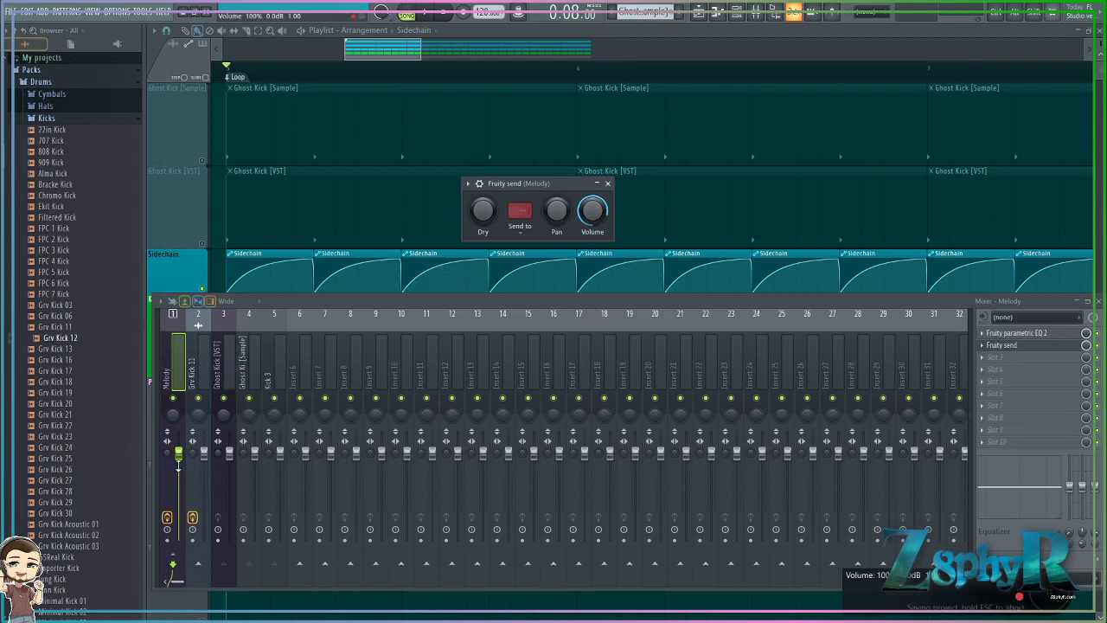
# Step: Try automating the Melody track's volume fader with an automation clip, and delete that clip from Track 6
pyautogui.rightClick(182, 459)
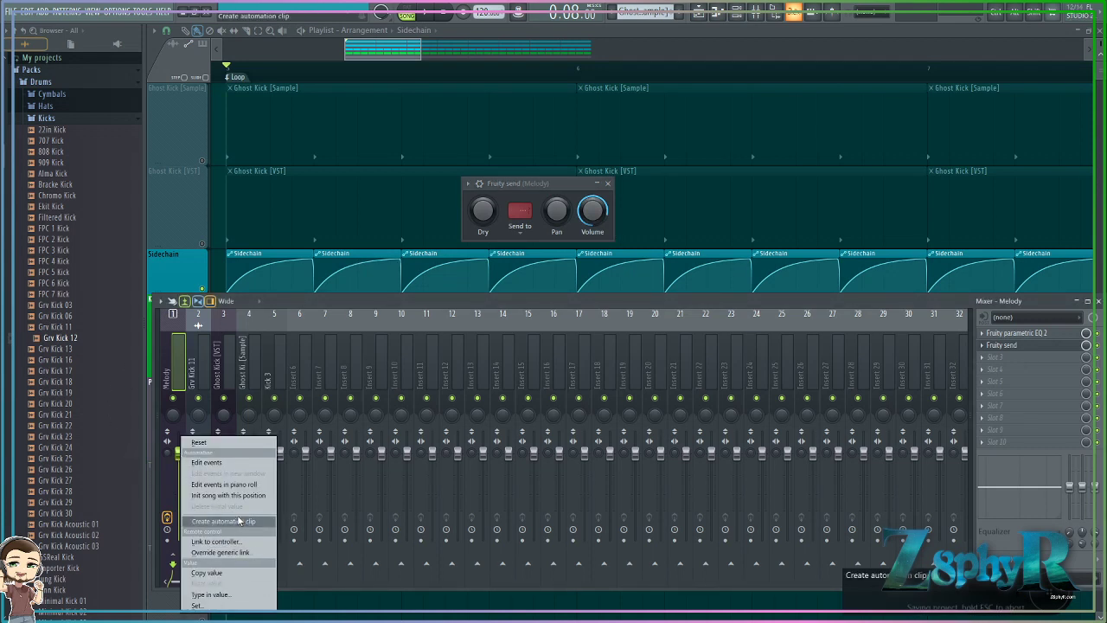
pyautogui.click(197, 471)
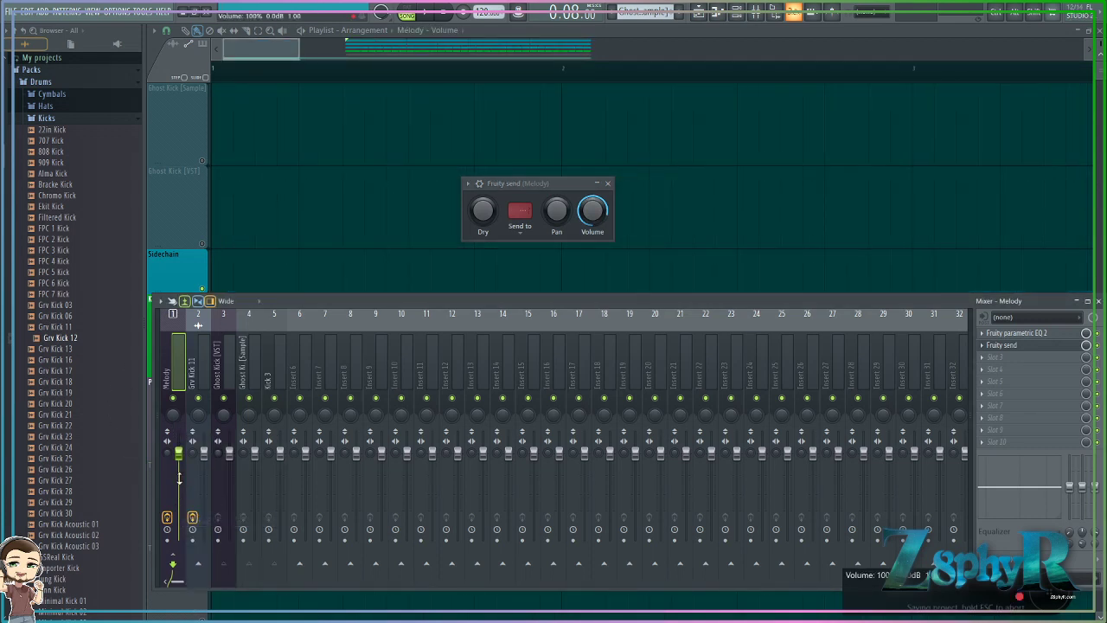
pyautogui.click(302, 58)
pyautogui.scroll(-4, 359, 208)
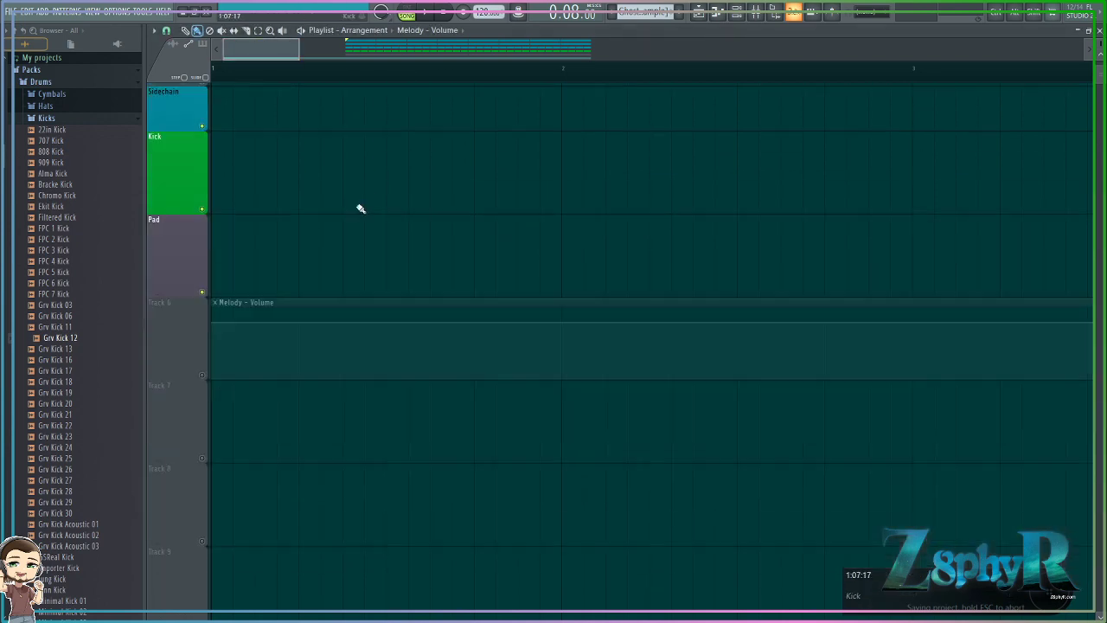
pyautogui.scroll(2, 182, 277)
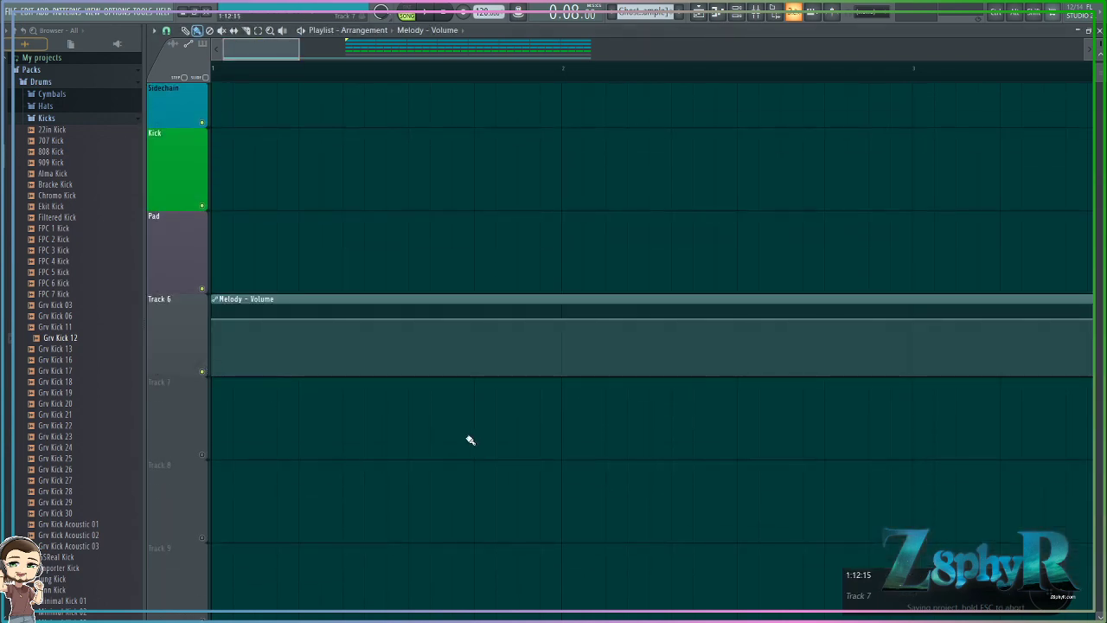
pyautogui.scroll(2, 427, 433)
pyautogui.keyDown('ctrl'); pyautogui.scroll(-3, 336, 390); pyautogui.keyUp('ctrl')
pyautogui.keyDown('ctrl'); pyautogui.scroll(-4, 329, 387); pyautogui.keyUp('ctrl')
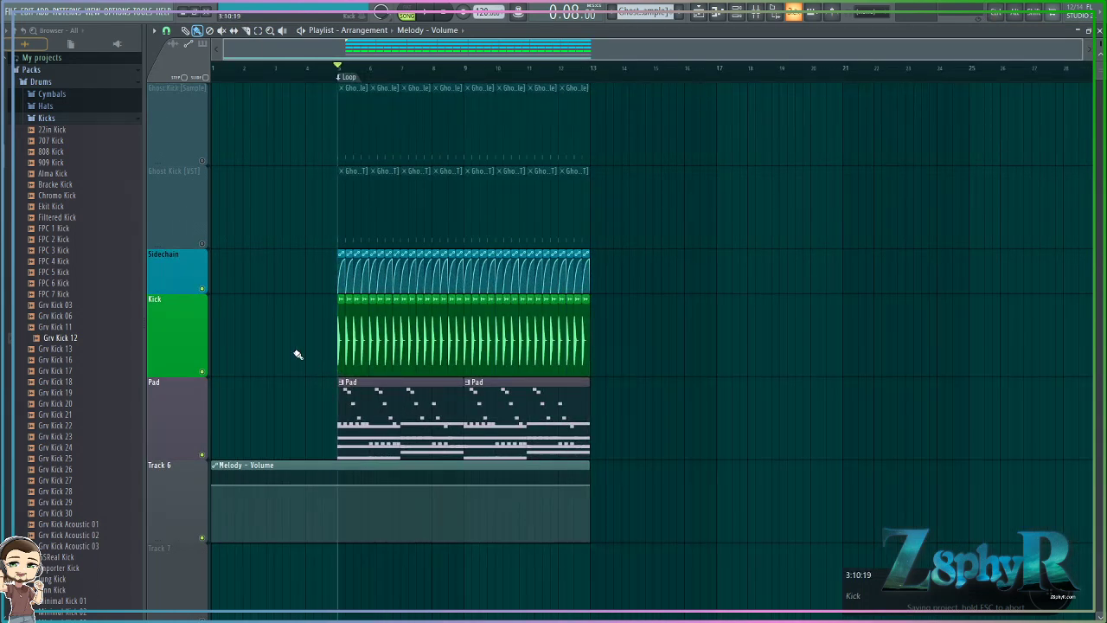
pyautogui.rightClick(301, 521)
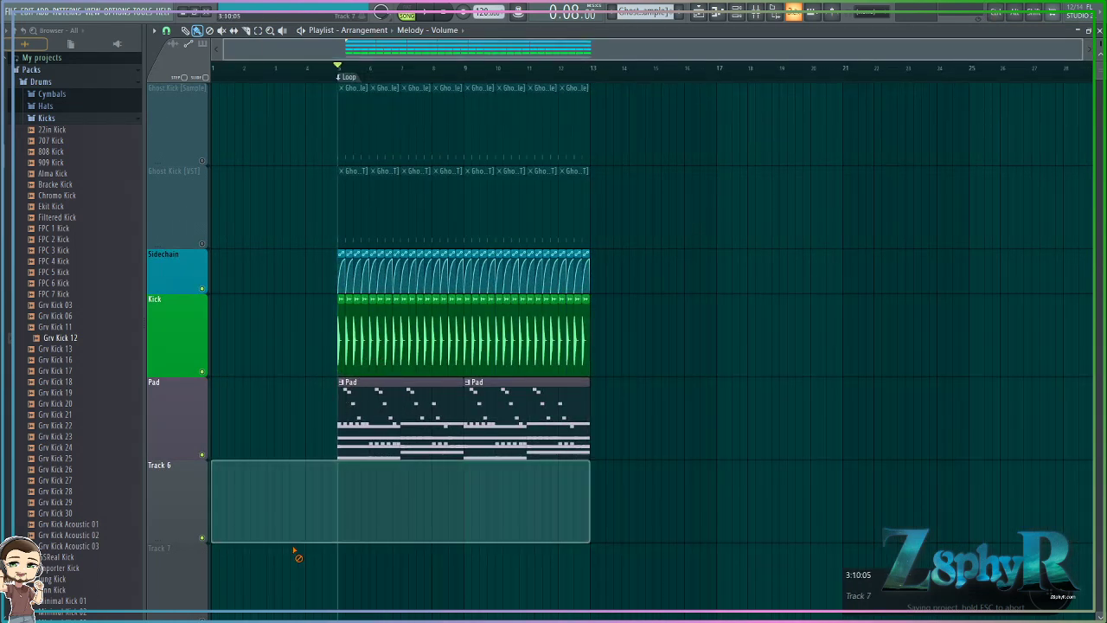
# Step: Delete all the existing automation clips from the Sidechain track in the playlist
pyautogui.keyDown('ctrl'); pyautogui.scroll(3, 295, 378); pyautogui.keyUp('ctrl')
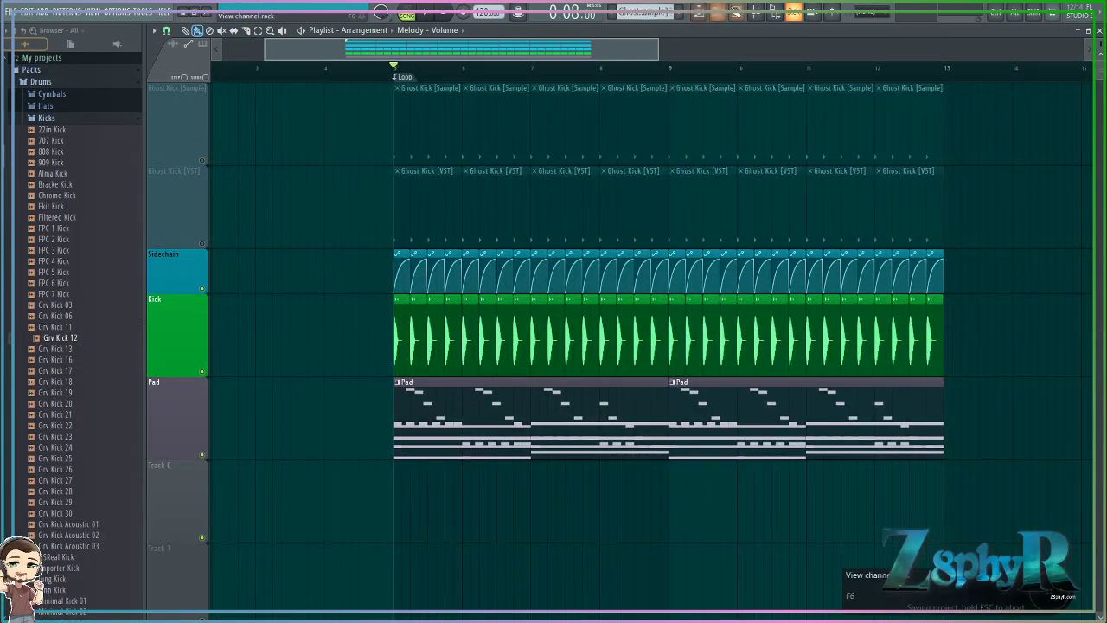
pyautogui.click(755, 12)
pyautogui.click(425, 56)
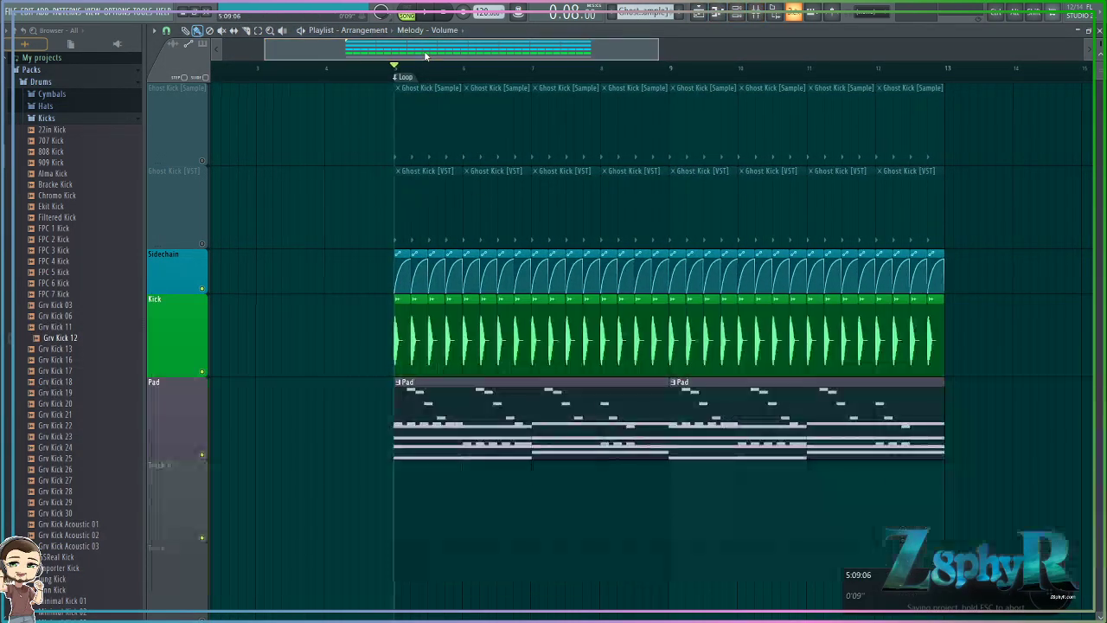
pyautogui.scroll(5, 426, 56)
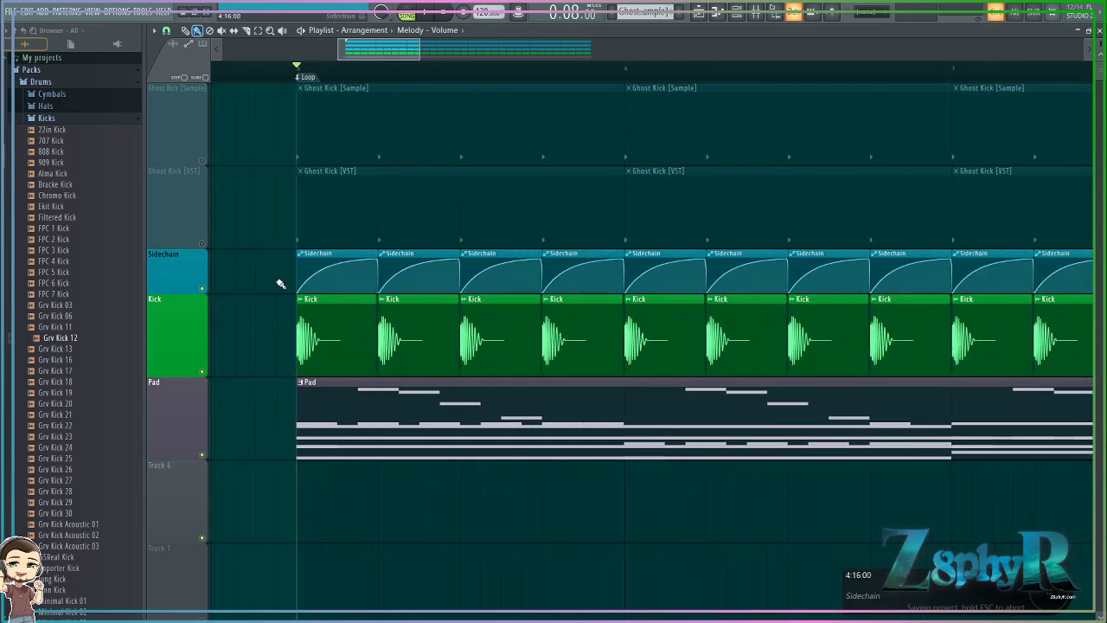
pyautogui.scroll(-5, 280, 284)
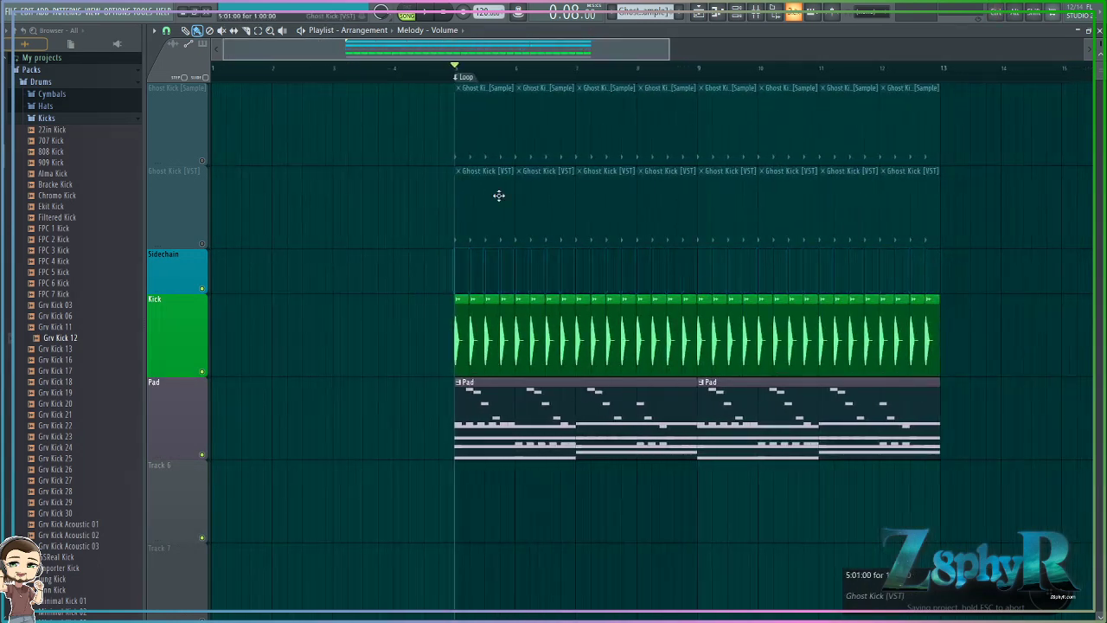
# Step: Open the Melody track's Fruity send effect and reset its Dry level to 100%
pyautogui.press('F6')
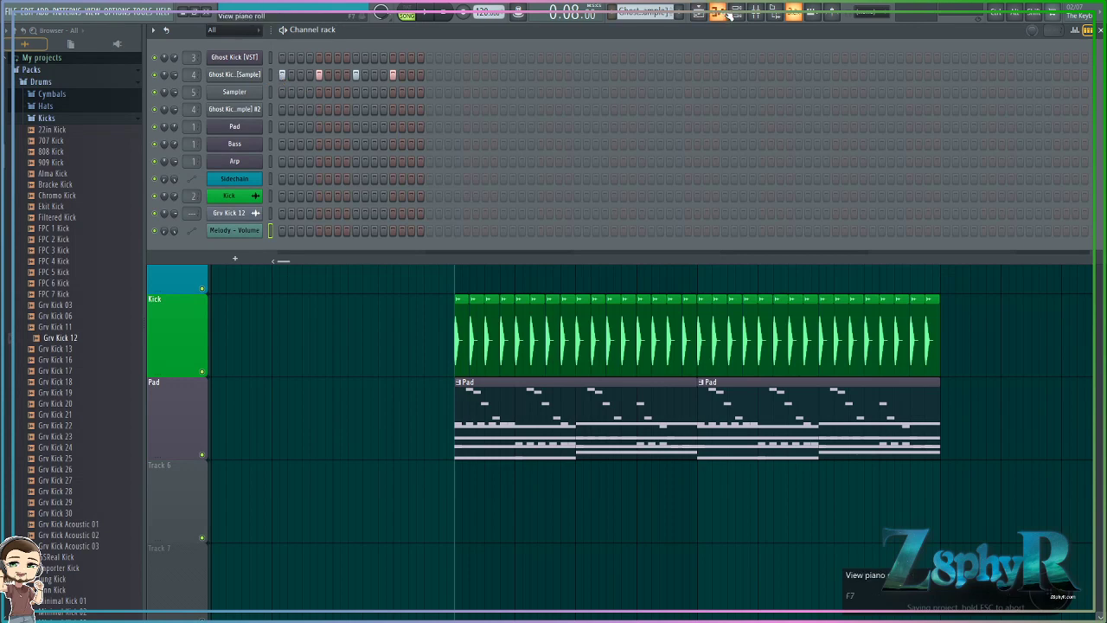
pyautogui.click(755, 13)
pyautogui.click(1008, 345)
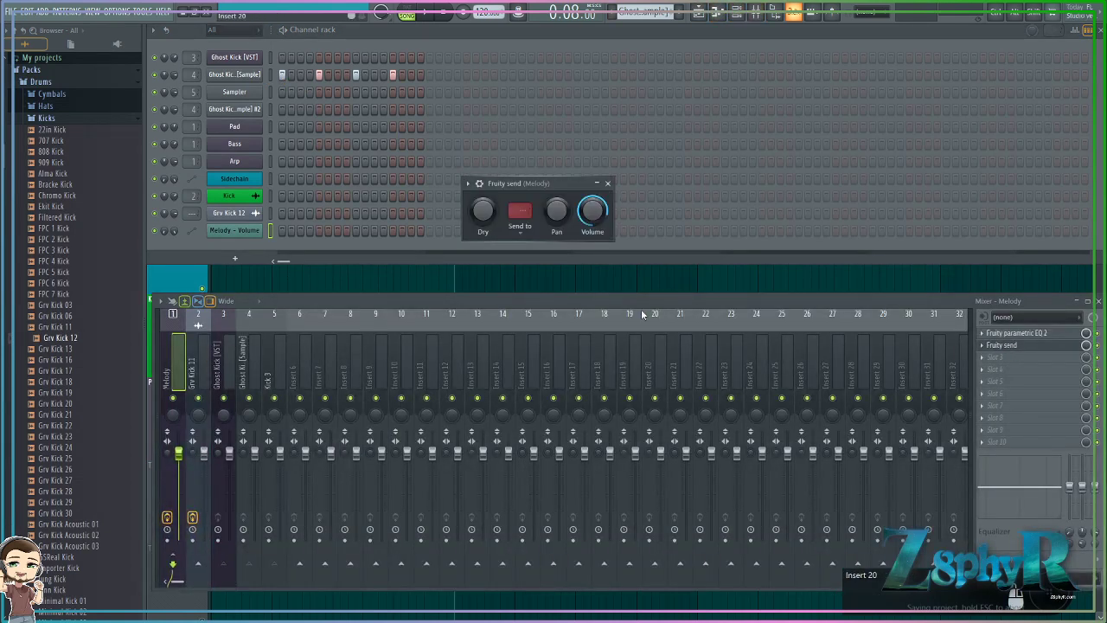
pyautogui.rightClick(499, 210)
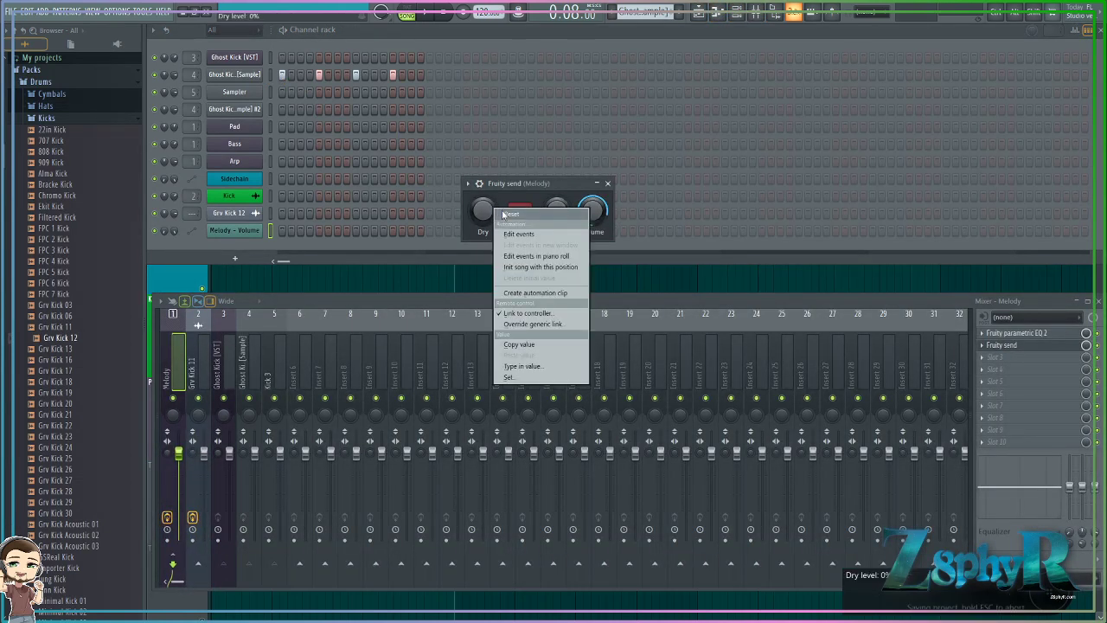
pyautogui.click(514, 213)
# Step: Open the Dry knob's controller link settings, and create an automation clip for the Fruity send's Dry level
pyautogui.rightClick(483, 212)
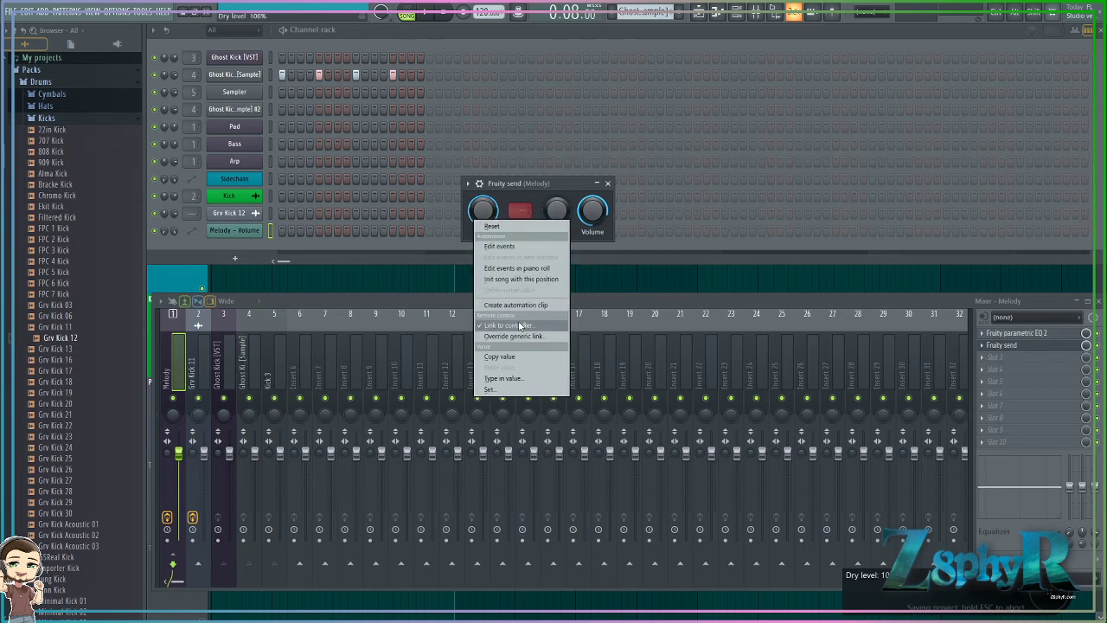
pyautogui.click(510, 326)
pyautogui.click(604, 426)
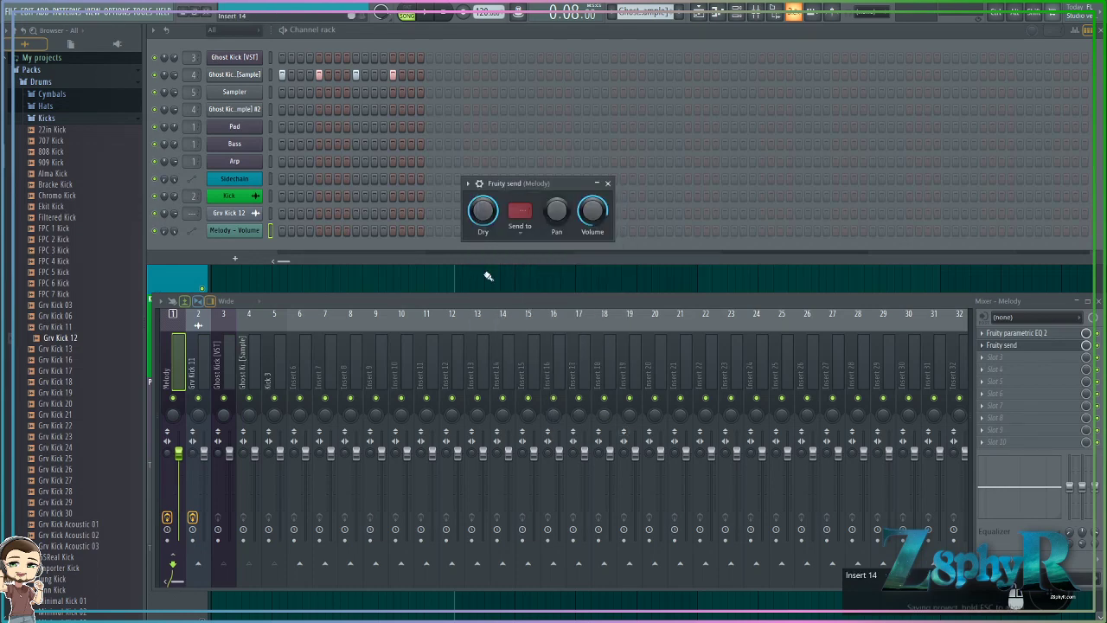
pyautogui.rightClick(484, 215)
pyautogui.click(523, 302)
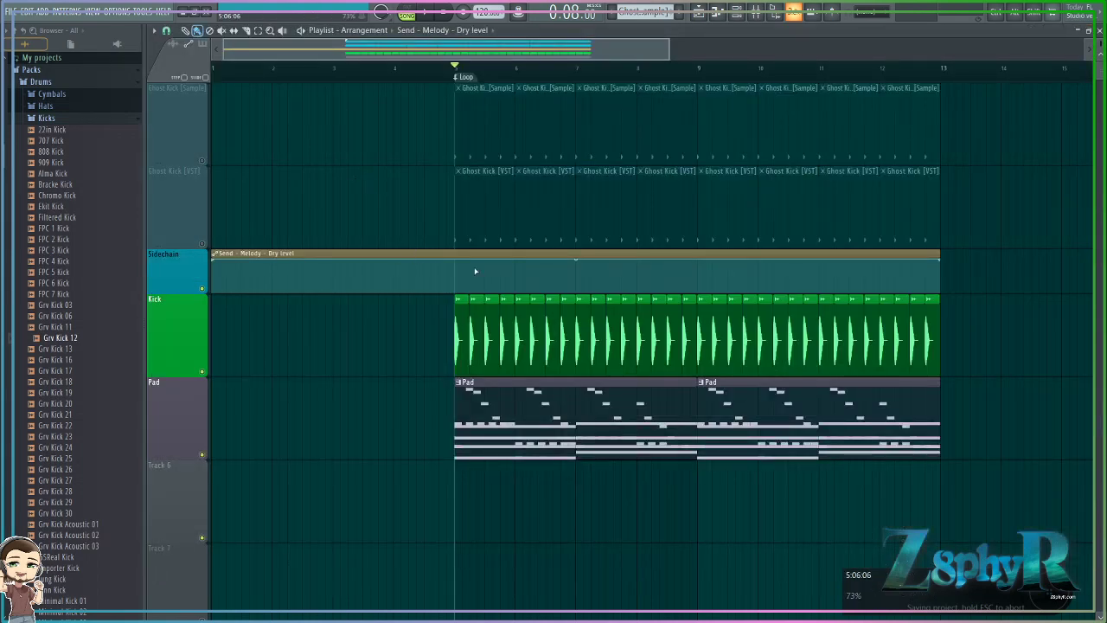
# Step: Slice the Dry level clip on the Sidechain track and delete the excess, keeping one beat over the first kick at bar 5
pyautogui.press('c')
pyautogui.moveTo(454, 299); pyautogui.dragTo(455, 251)
pyautogui.rightClick(439, 253)
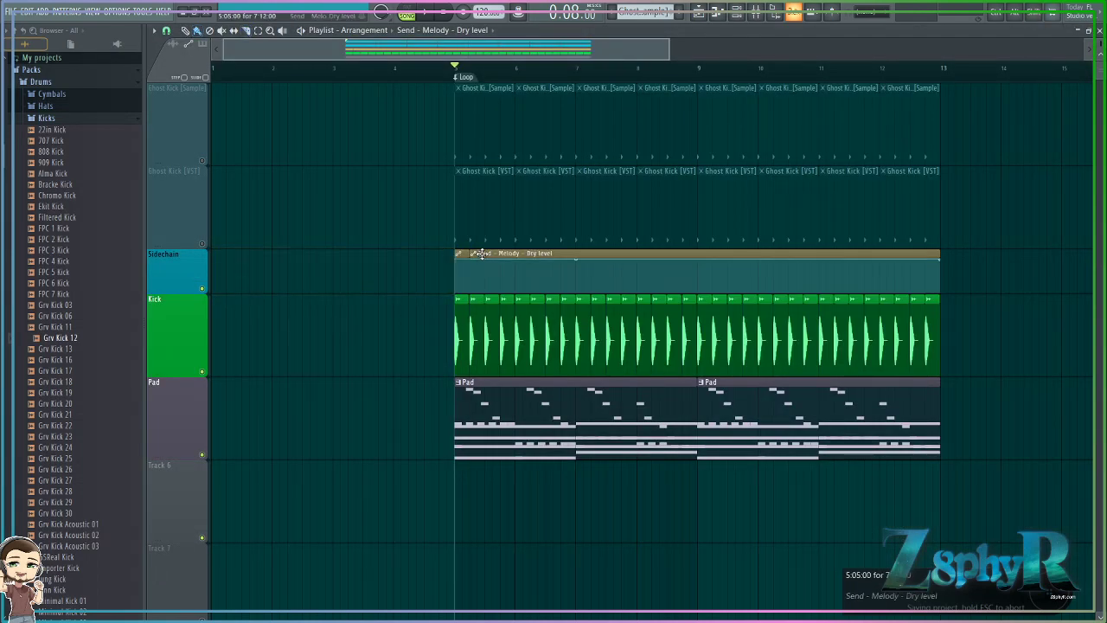
pyautogui.rightClick(474, 263)
pyautogui.scroll(5, 476, 259)
pyautogui.scroll(3, 476, 259)
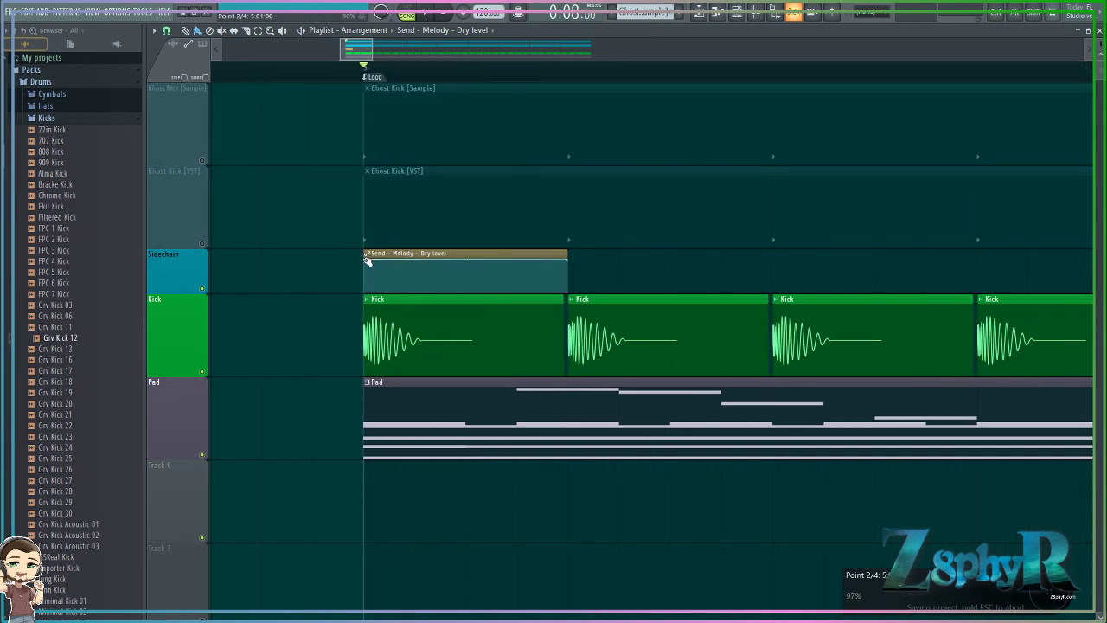
# Step: Lower the Dry level clip's first point to the bottom and shape a curve rising steeply back to full level
pyautogui.moveTo(367, 261); pyautogui.dragTo(377, 293)
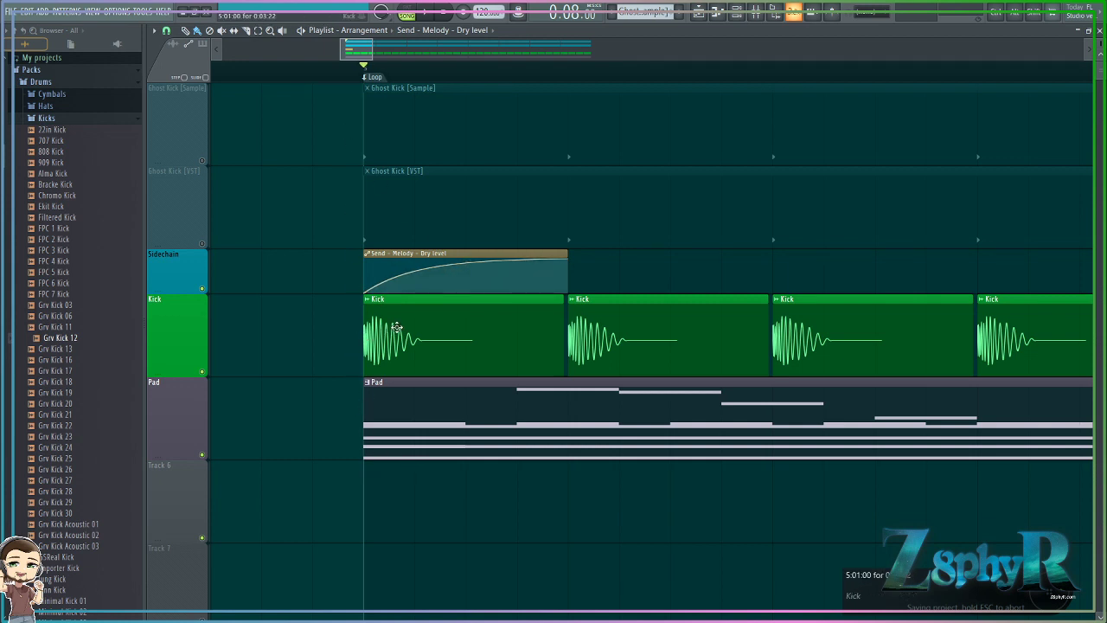
pyautogui.moveTo(462, 273); pyautogui.dragTo(465, 258)
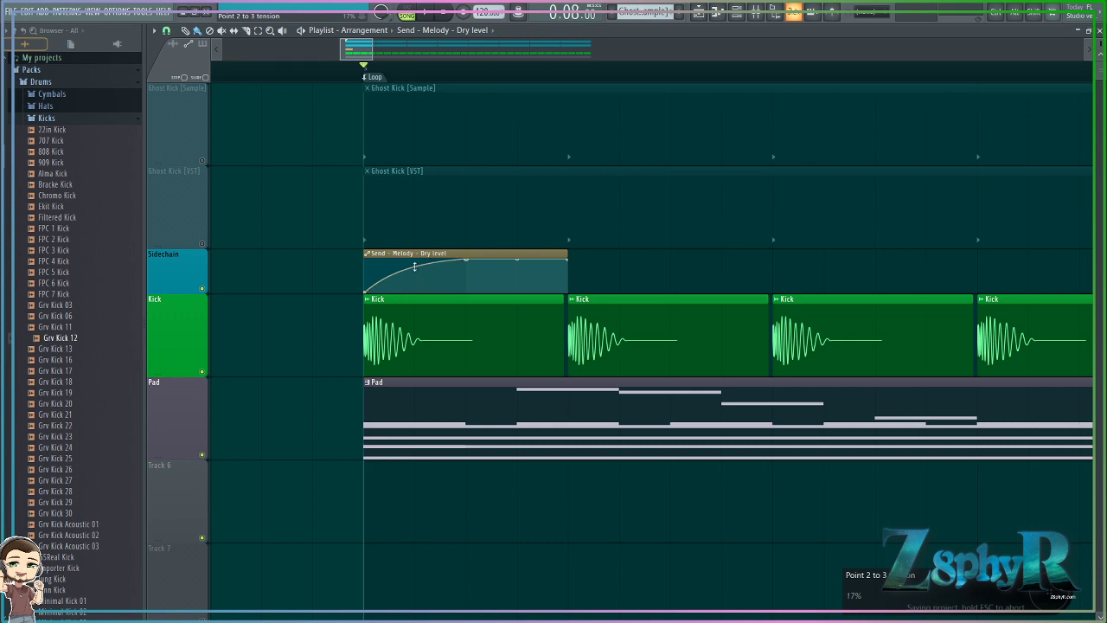
pyautogui.scroll(-5, 583, 255)
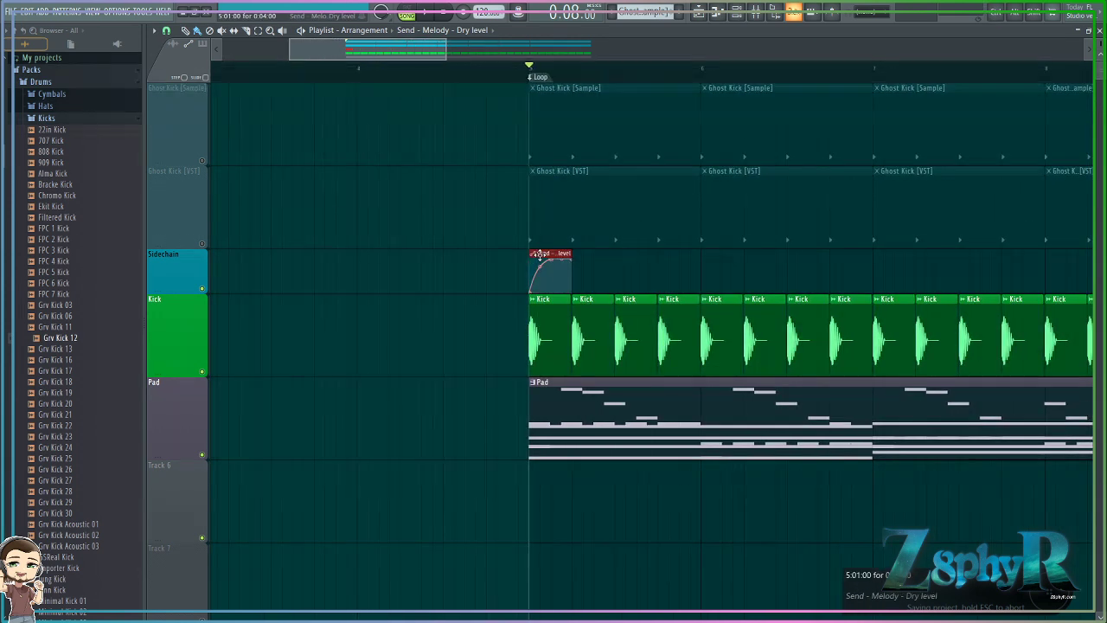
pyautogui.rightClick(549, 265)
pyautogui.click(547, 273)
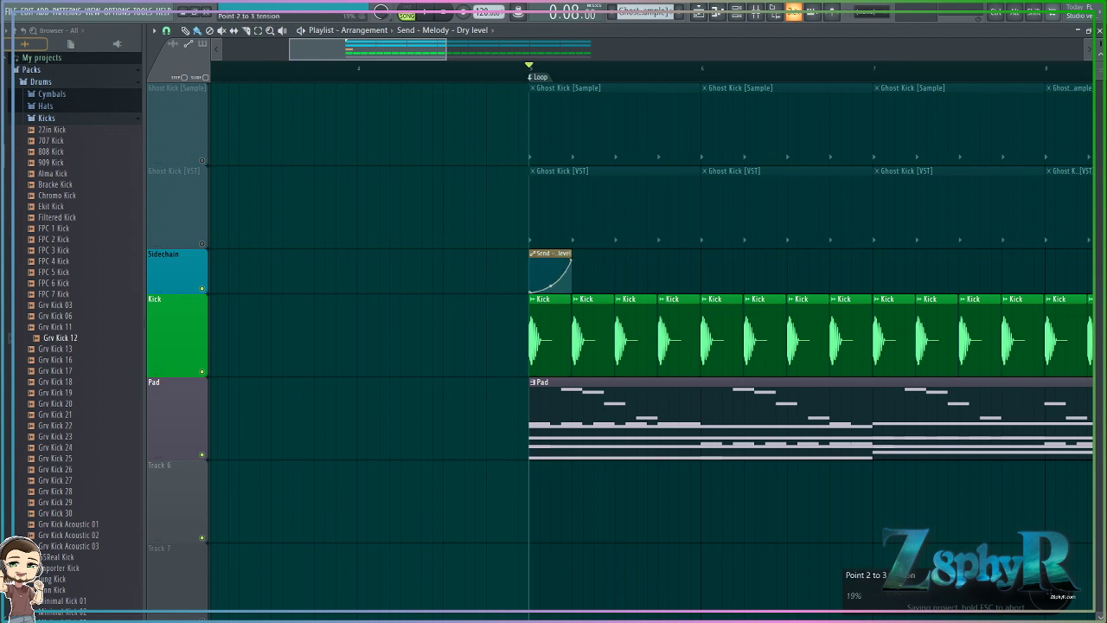
pyautogui.moveTo(608, 267); pyautogui.dragTo(481, 291)
# Step: Duplicate the one-beat Dry level clip over every kick from bar 5 through bar 12, and slightly reduce the Sidechain track's height
pyautogui.hscroll(5, 488, 278)
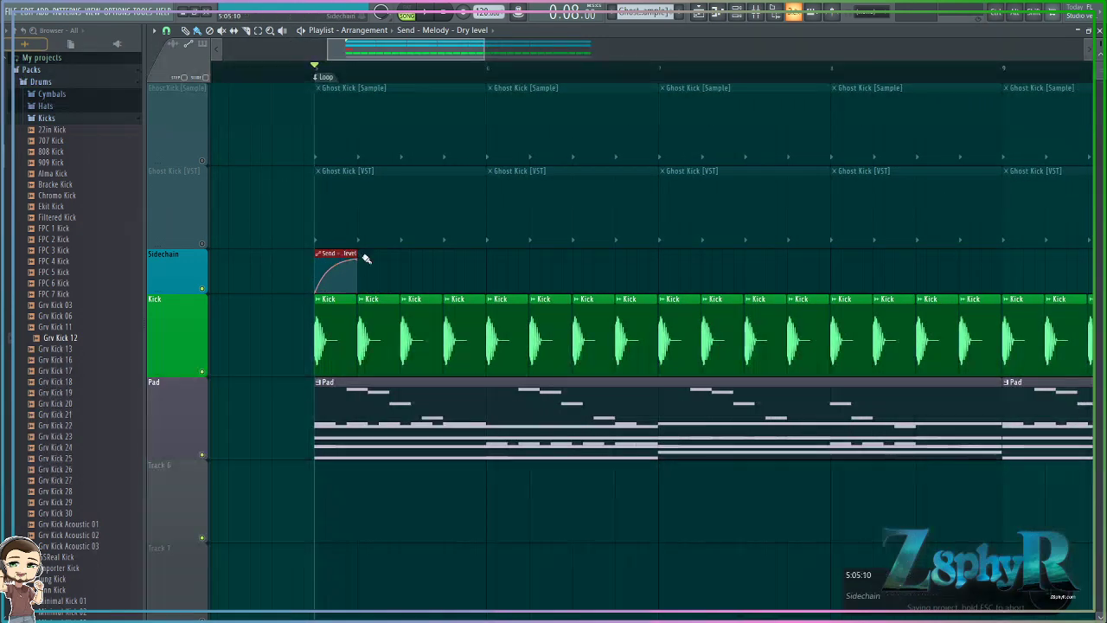
pyautogui.moveTo(363, 257); pyautogui.dragTo(1070, 259)
pyautogui.scroll(-3, 897, 263)
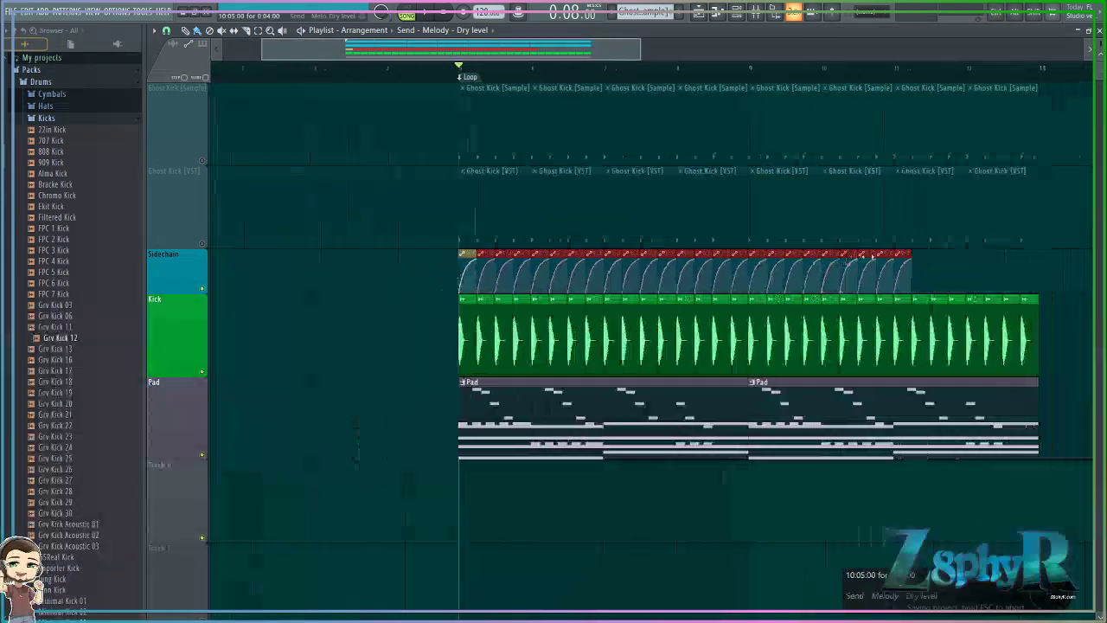
pyautogui.hscroll(2, 865, 258)
pyautogui.moveTo(771, 256); pyautogui.dragTo(883, 258)
pyautogui.moveTo(163, 293); pyautogui.dragTo(164, 286)
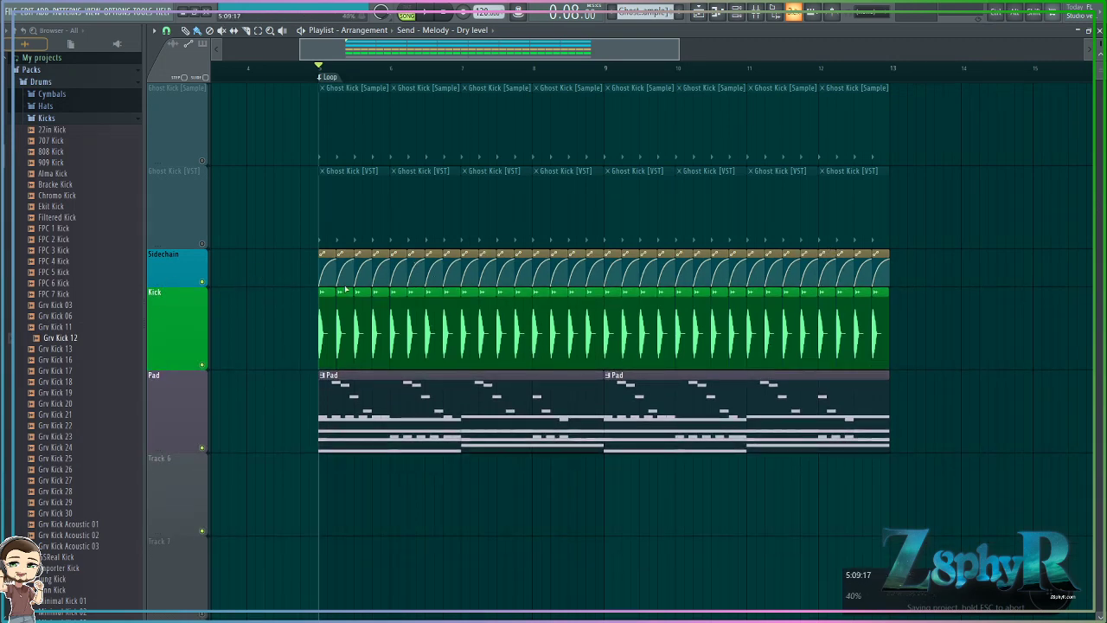
# Step: Play the arrangement from bar 5 and toggle the Sidechain track's mute off and on to compare the melody with and without ducking
pyautogui.press('space')
pyautogui.press('F9')
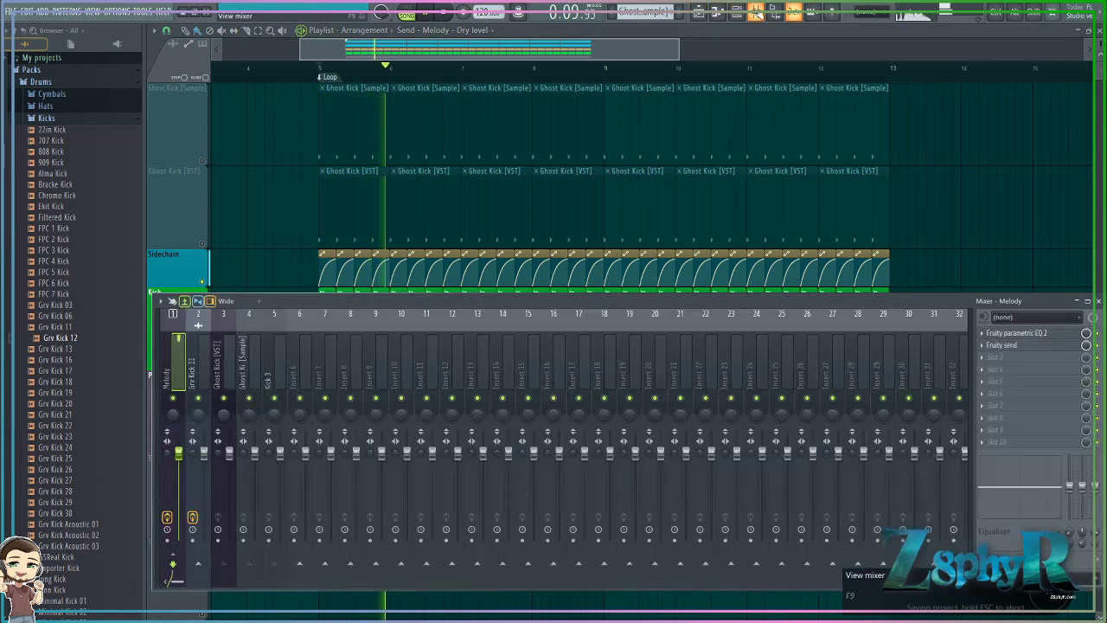
pyautogui.press('F9')
pyautogui.scroll(5, 285, 250)
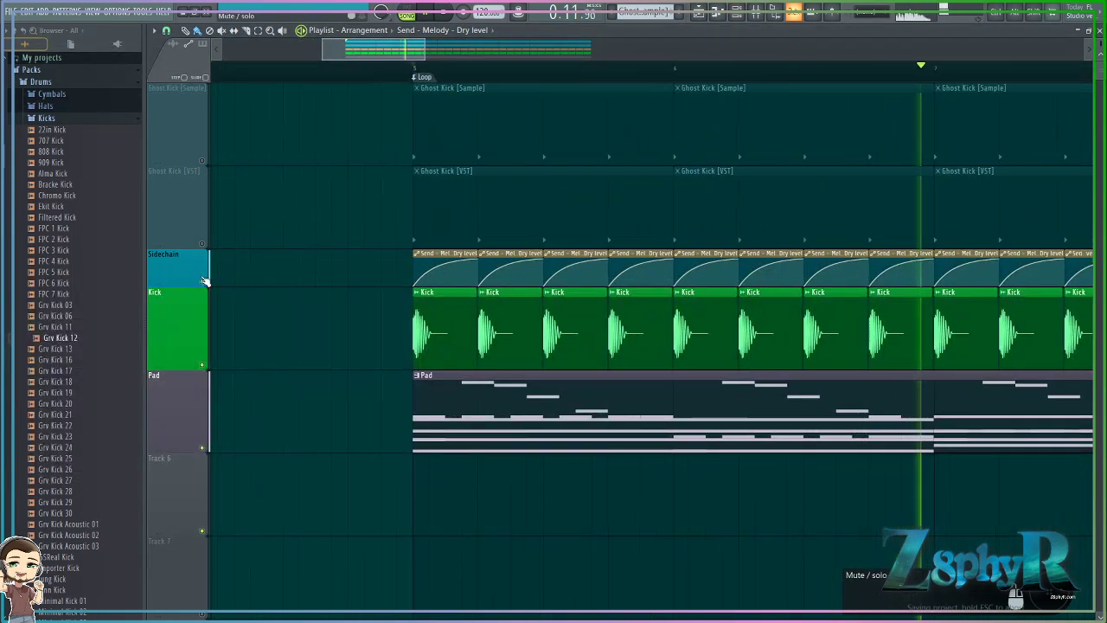
pyautogui.click(203, 281)
pyautogui.click(203, 281)
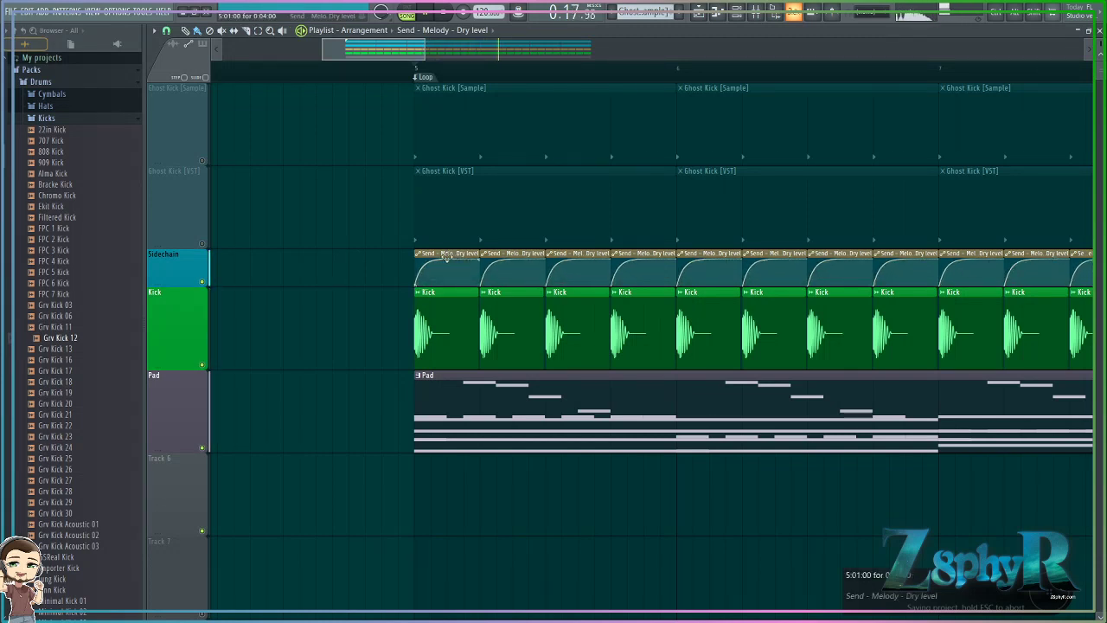
# Step: Reduce the Dry level clip's curve tension to 12%, stop playback and save the project
pyautogui.moveTo(447, 257)
pyautogui.mouseDown()
pyautogui.moveTo(447, 277)
pyautogui.moveTo(447, 267)
pyautogui.mouseUp()
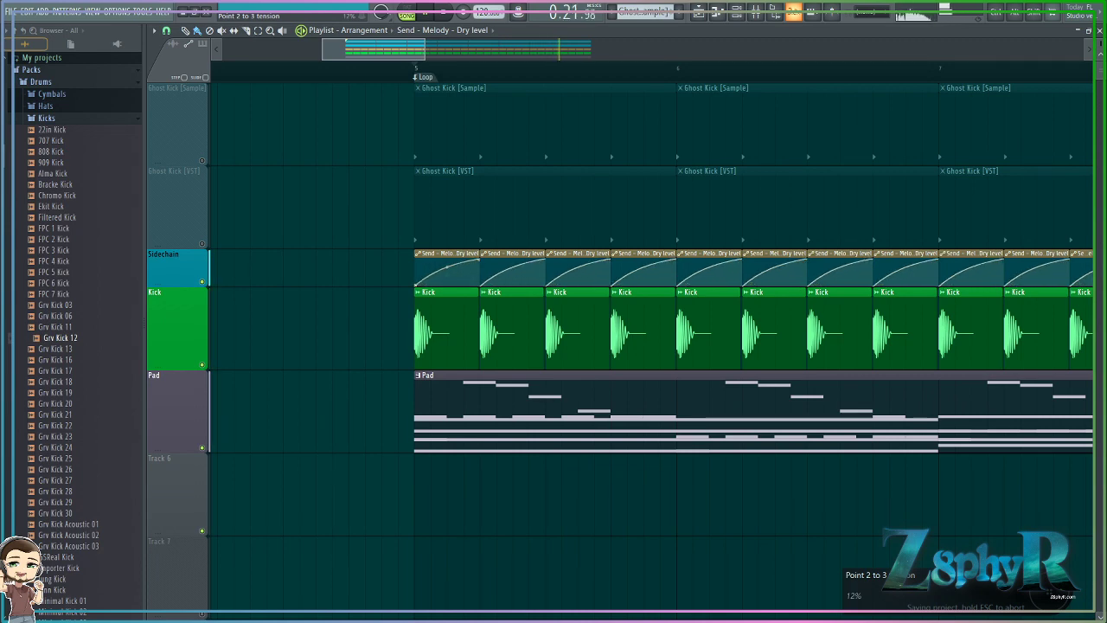
pyautogui.press('space')
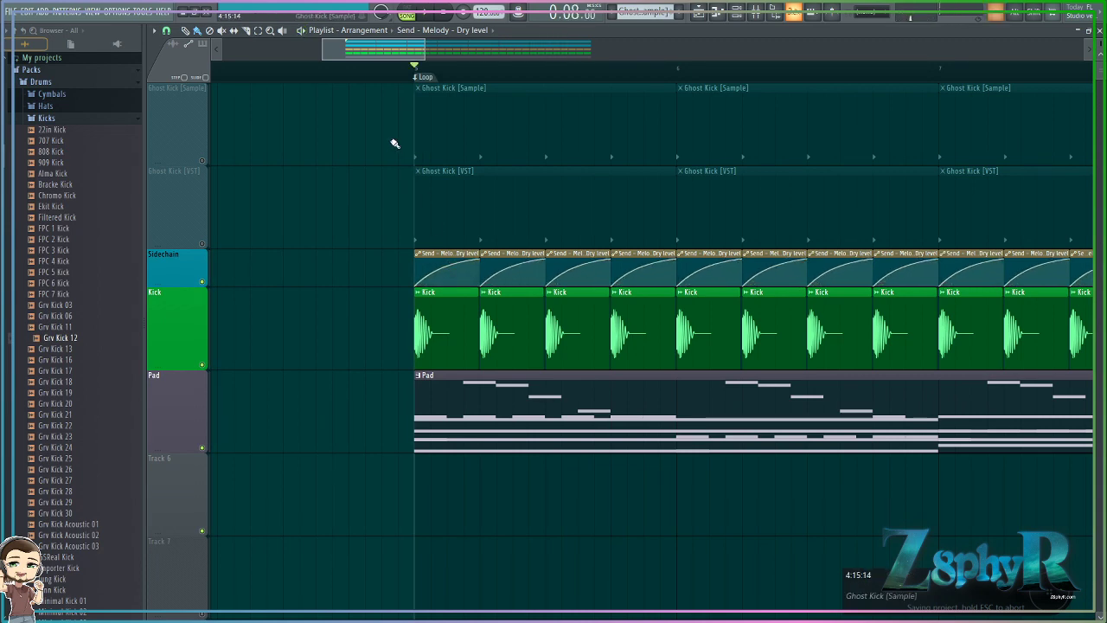
pyautogui.scroll(-5, 348, 190)
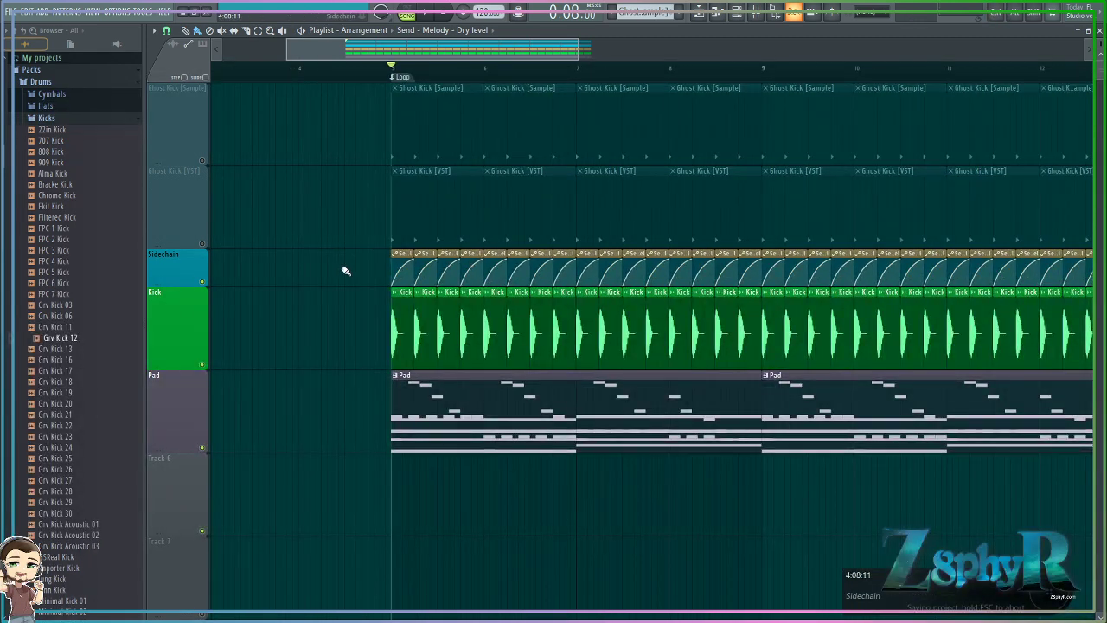
pyautogui.moveTo(346, 269); pyautogui.dragTo(289, 269)
pyautogui.hotkey('ctrl', 's')
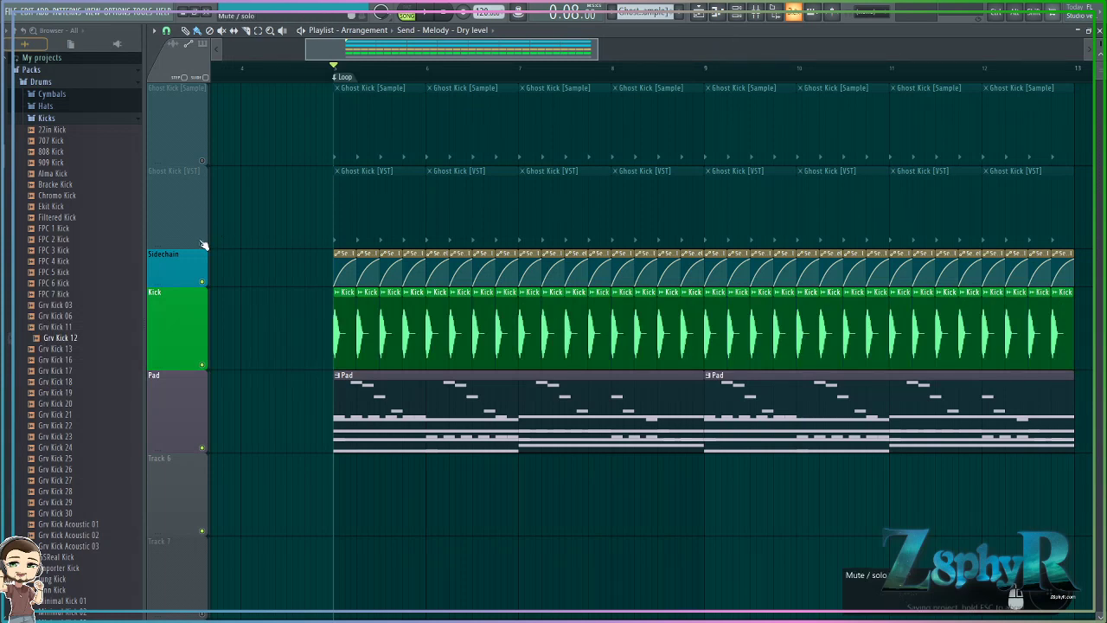
# Step: Reduce the heights of the Ghost Kick [VST] and Ghost Kick [Sample] playlist tracks
pyautogui.moveTo(187, 248); pyautogui.dragTo(185, 220)
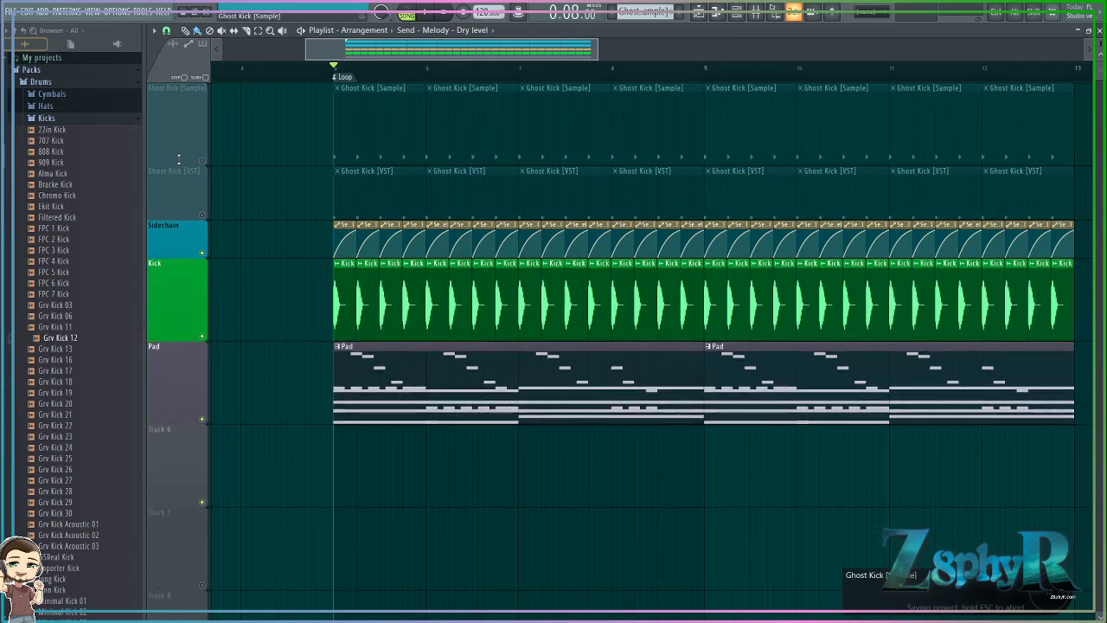
pyautogui.moveTo(180, 165); pyautogui.dragTo(182, 124)
pyautogui.moveTo(185, 175); pyautogui.dragTo(186, 159)
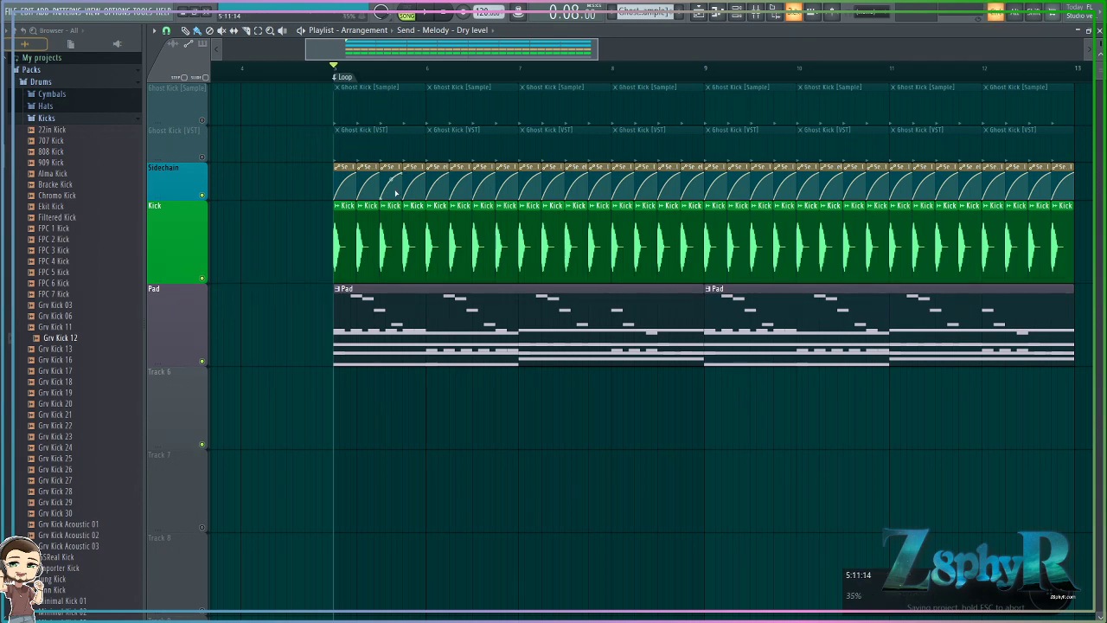
# Step: Mute the Sidechain track and unmute the Ghost Kick [Sample] and Ghost Kick [VST] tracks
pyautogui.press('F9')
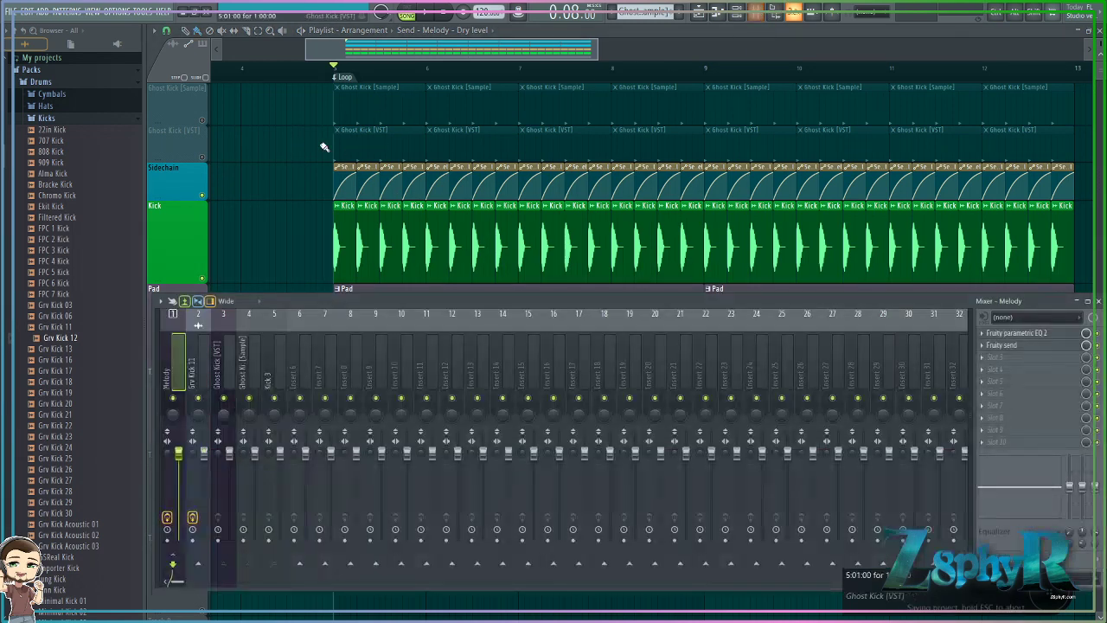
pyautogui.click(214, 339)
pyautogui.press('F9')
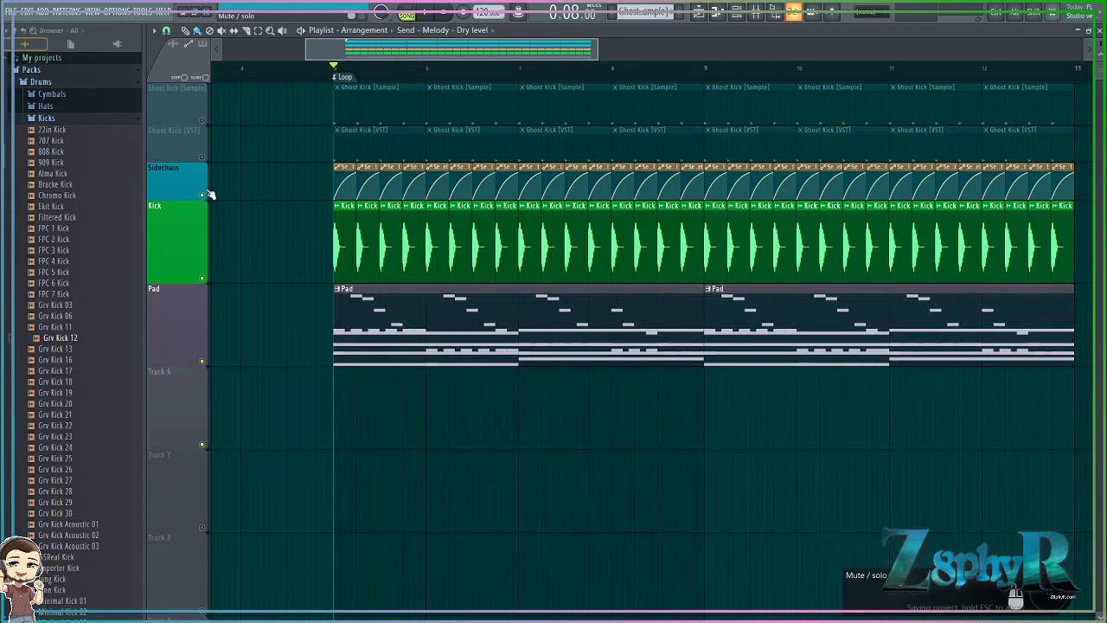
pyautogui.click(201, 195)
pyautogui.click(203, 121)
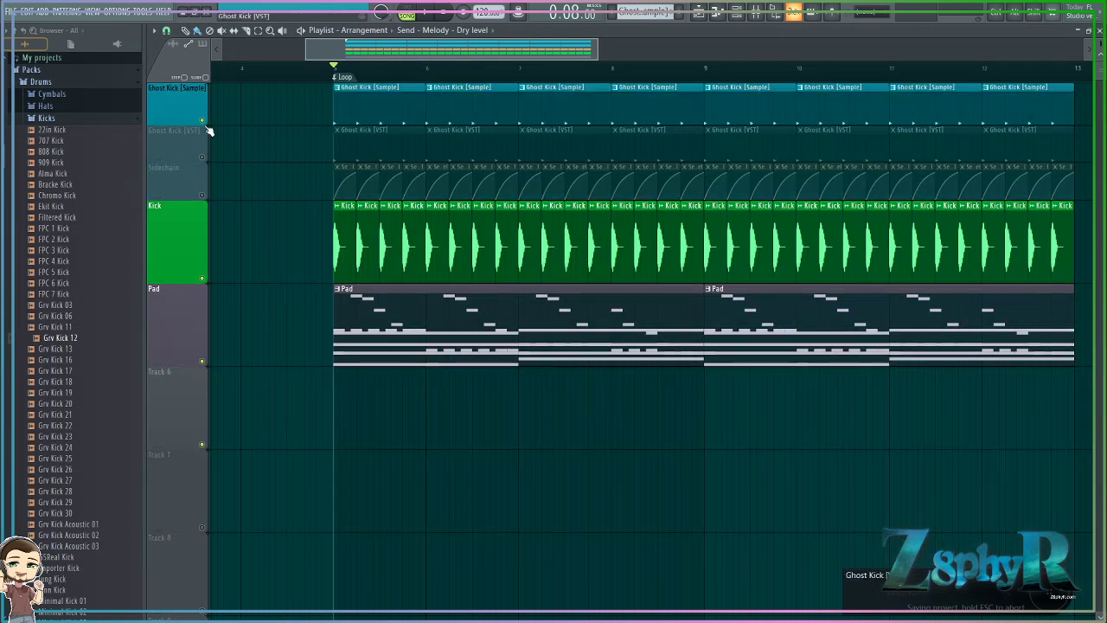
pyautogui.click(202, 159)
pyautogui.click(203, 120)
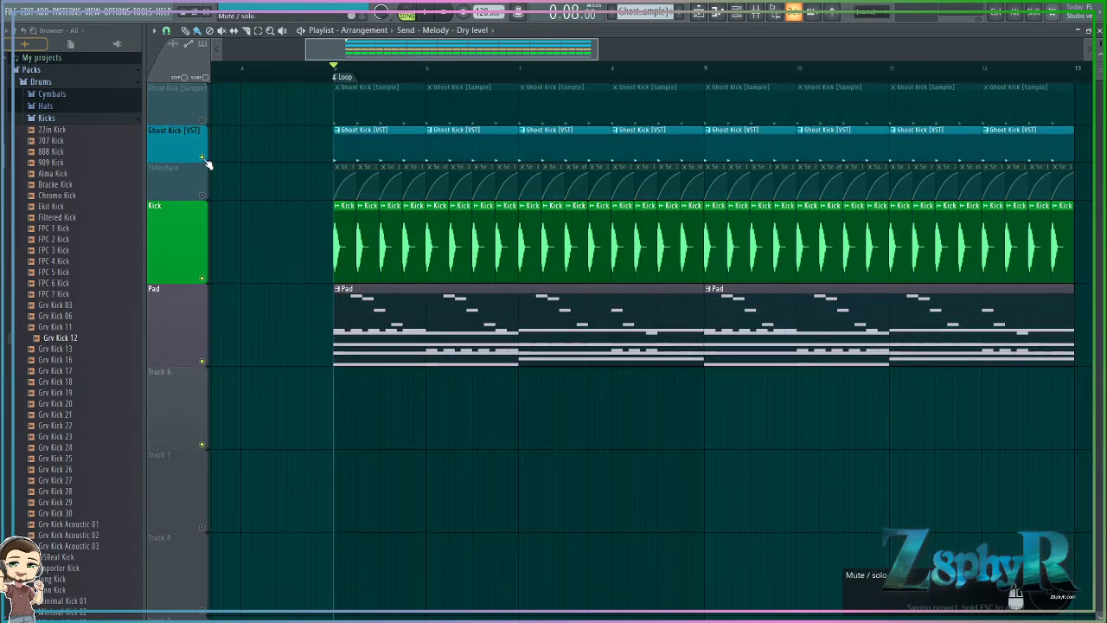
pyautogui.click(203, 120)
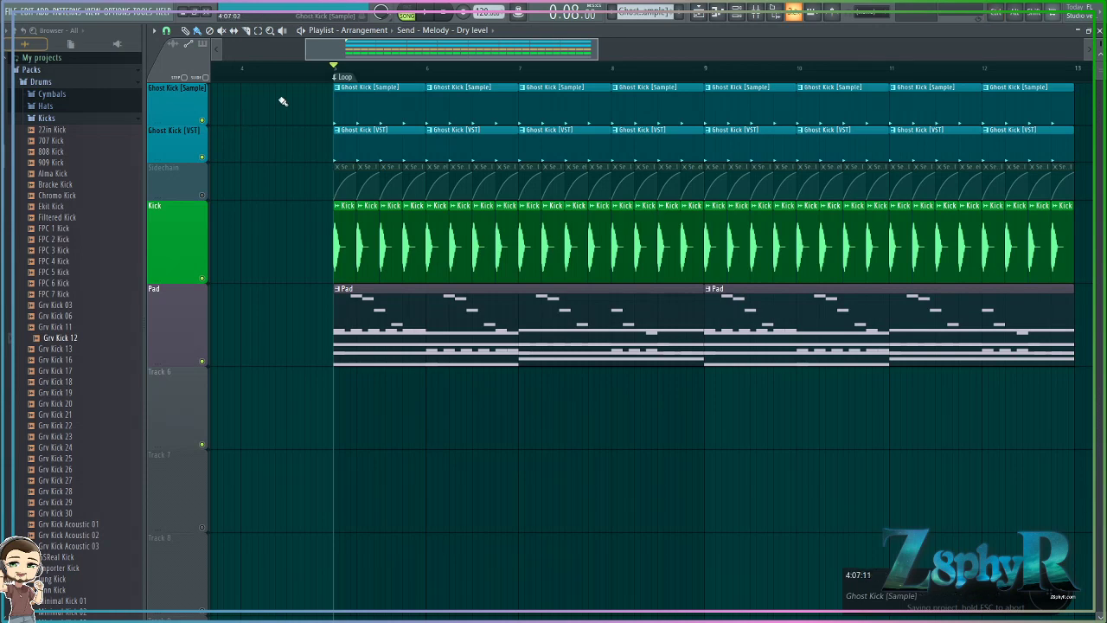
# Step: Enlarge the Ghost Kick [VST] and Ghost Kick [Sample] playlist tracks to roughly the Kick track's height
pyautogui.moveTo(188, 159); pyautogui.dragTo(189, 177)
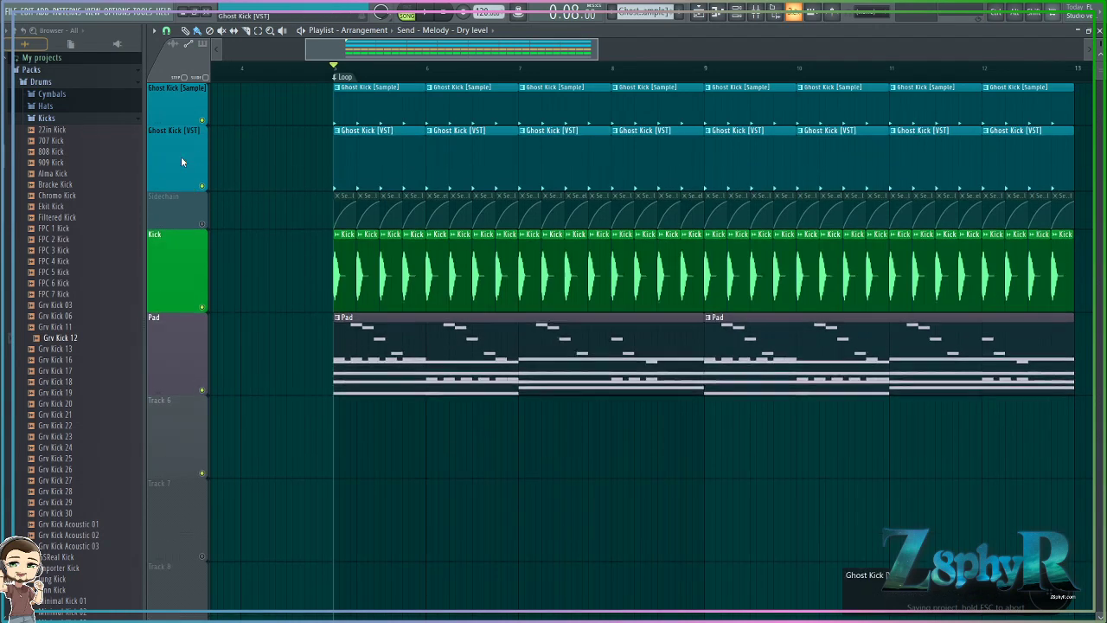
pyautogui.moveTo(172, 124); pyautogui.dragTo(173, 161)
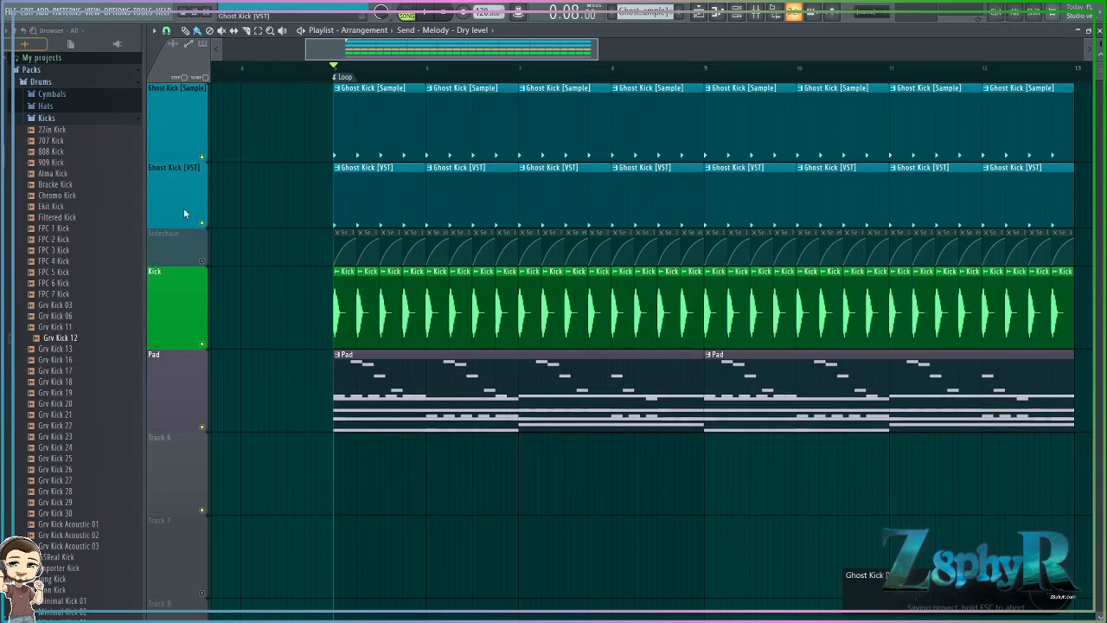
pyautogui.moveTo(184, 223); pyautogui.dragTo(185, 242)
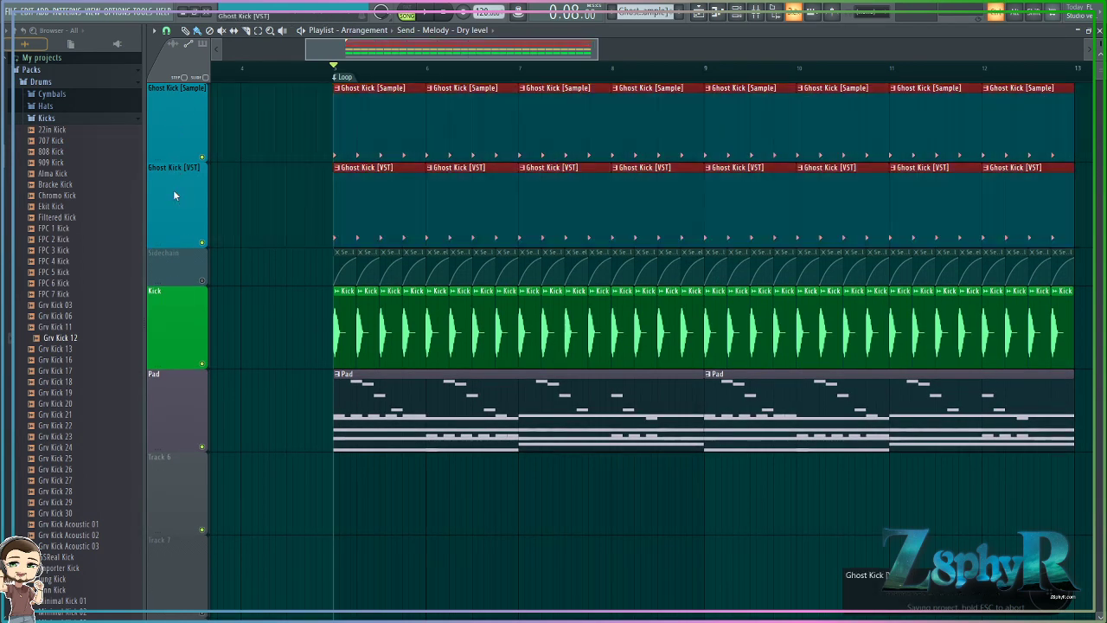
pyautogui.moveTo(196, 137); pyautogui.dragTo(169, 178)
pyautogui.click(155, 123)
pyautogui.click(183, 192)
pyautogui.moveTo(171, 113); pyautogui.dragTo(167, 202)
pyautogui.click(233, 144)
# Step: Open the Ghost Kick [Sample] pattern's notes and the Ghost Kick [VST] channel's 3x Osc plugin
pyautogui.doubleClick(374, 105)
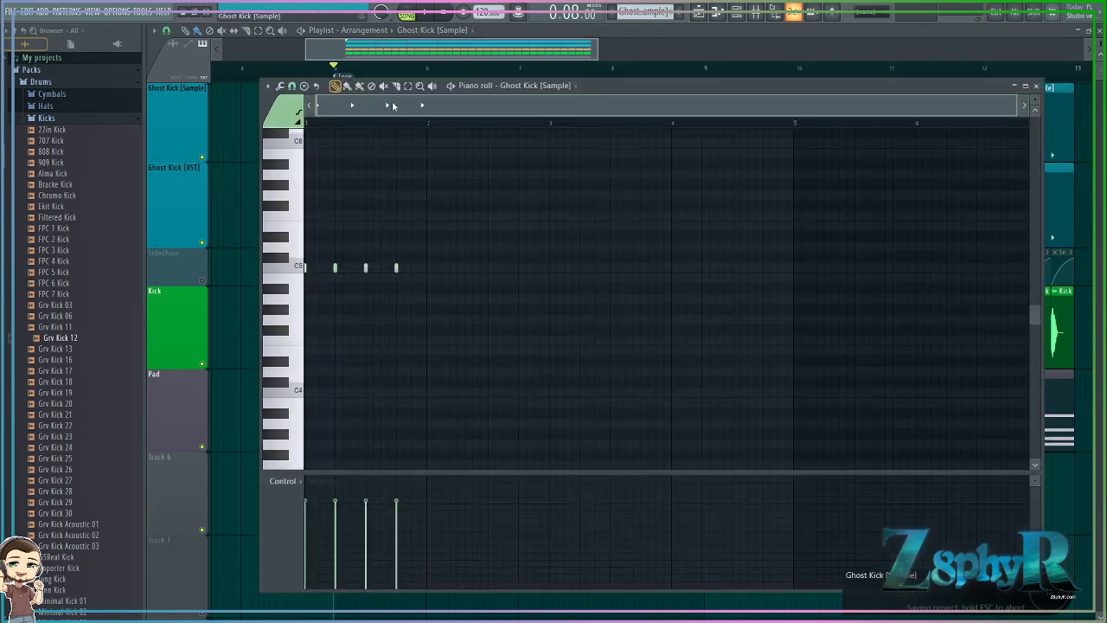
pyautogui.click(738, 14)
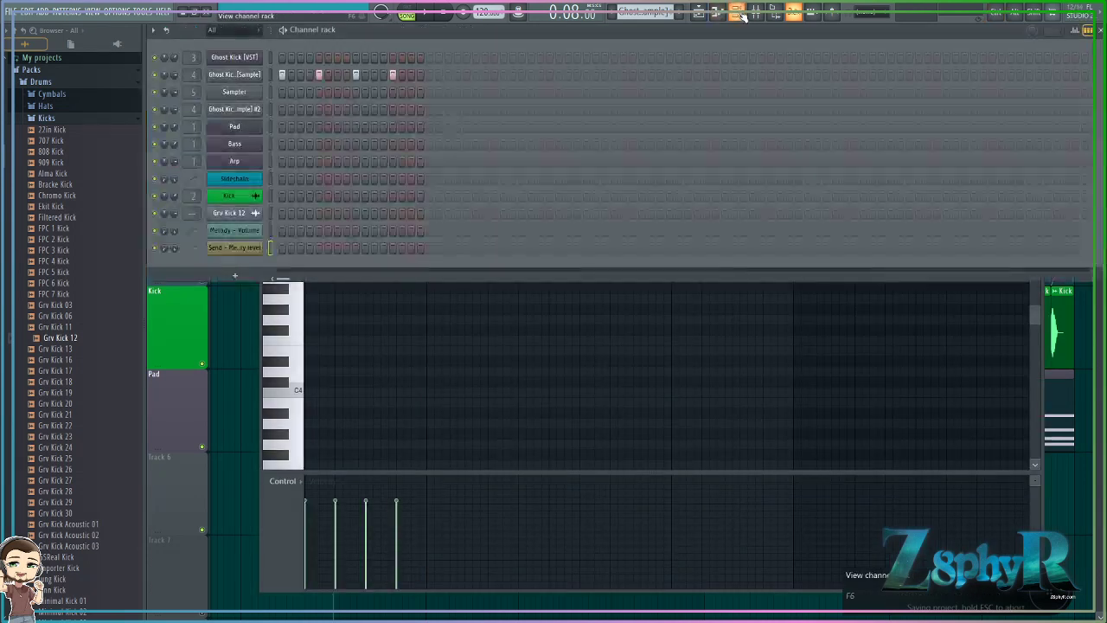
pyautogui.click(251, 61)
pyautogui.moveTo(513, 165); pyautogui.dragTo(541, 147)
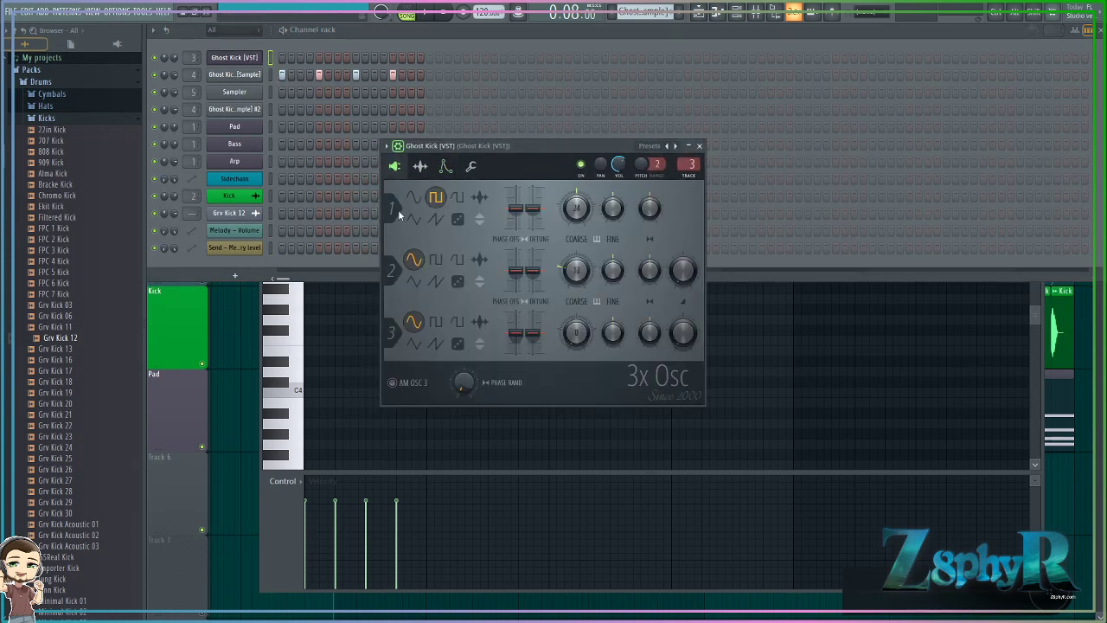
# Step: Examine the Ghost Kick [VST] channel's volume envelope and compare it with its oscillator settings
pyautogui.click(445, 167)
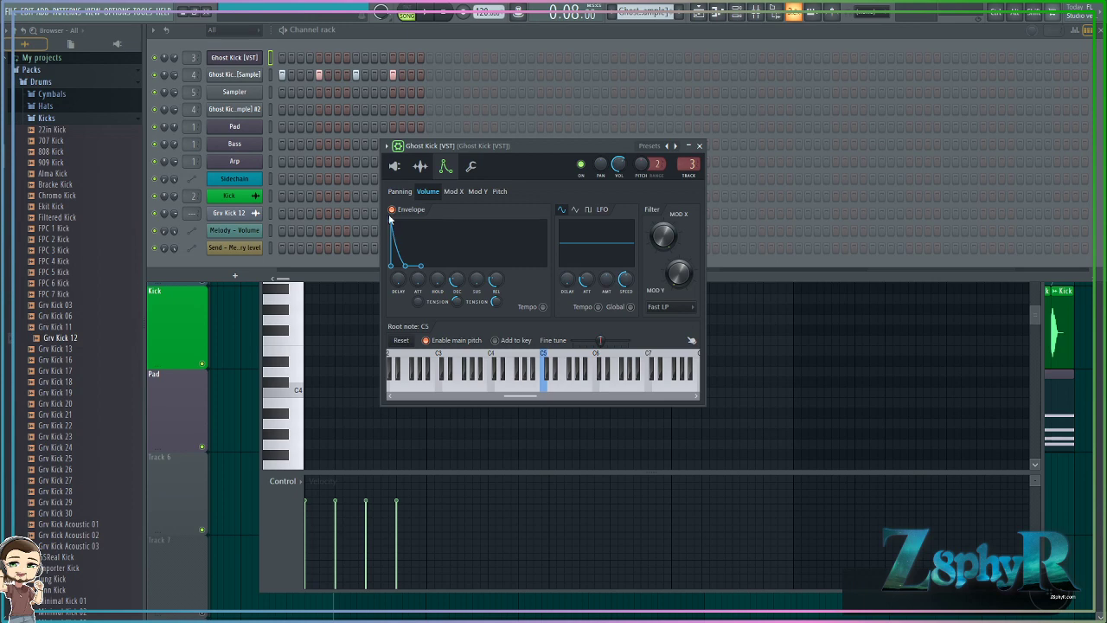
pyautogui.click(397, 170)
pyautogui.click(445, 167)
pyautogui.click(400, 164)
pyautogui.click(444, 167)
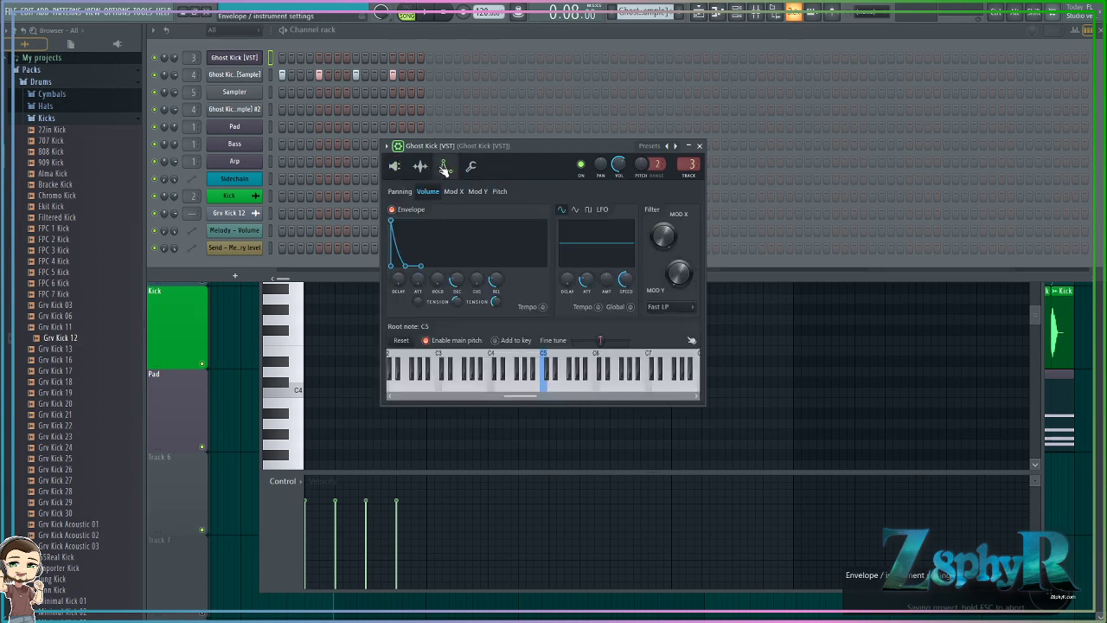
# Step: Show the Ghost Kick [VST] channel's mixer track alongside the Master track, and move the plugin window clear of the mixer
pyautogui.doubleClick(691, 163)
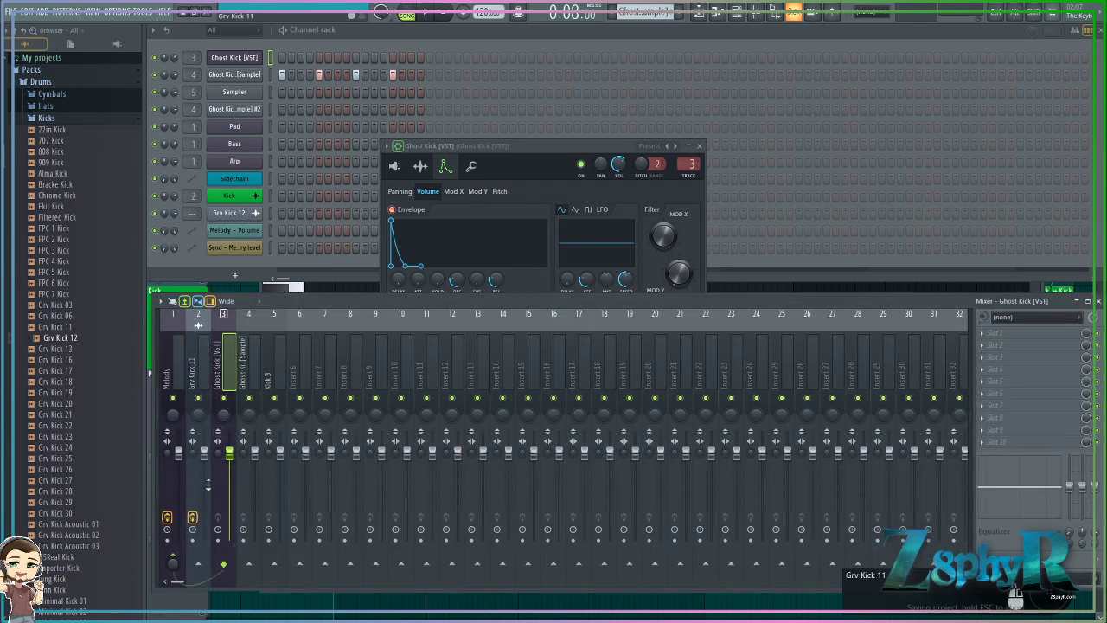
pyautogui.moveTo(156, 357); pyautogui.dragTo(170, 358)
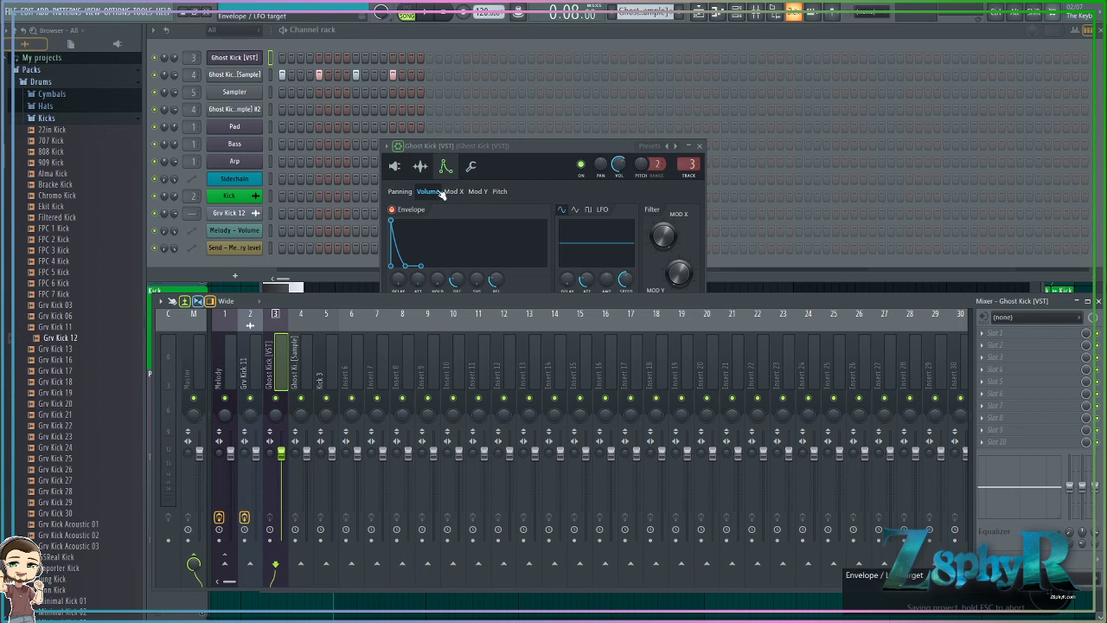
pyautogui.moveTo(612, 147); pyautogui.dragTo(674, 113)
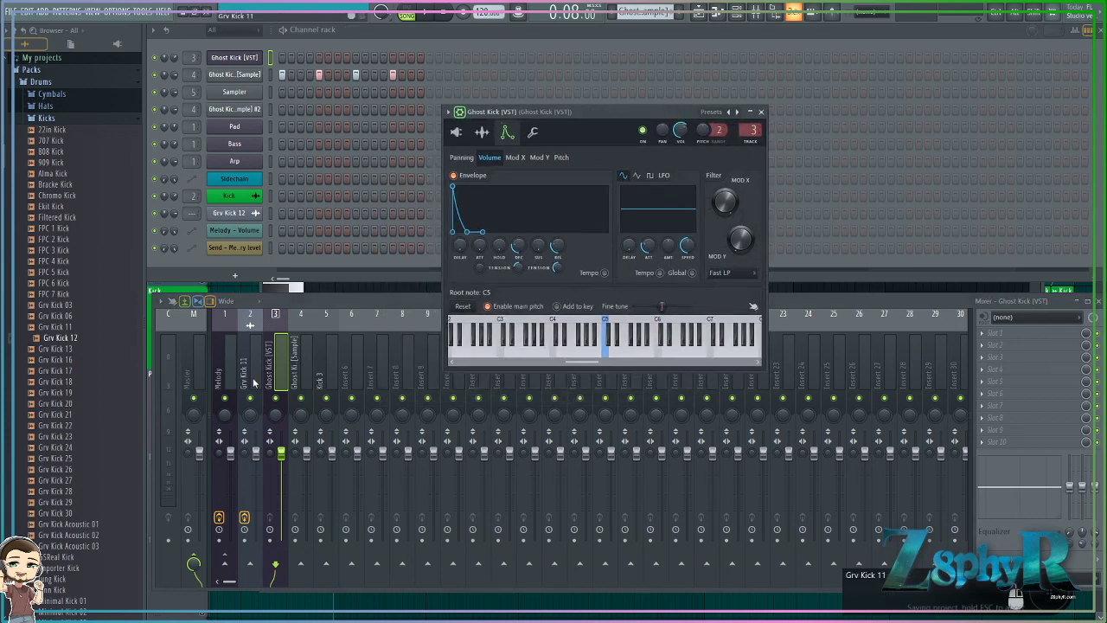
pyautogui.click(281, 364)
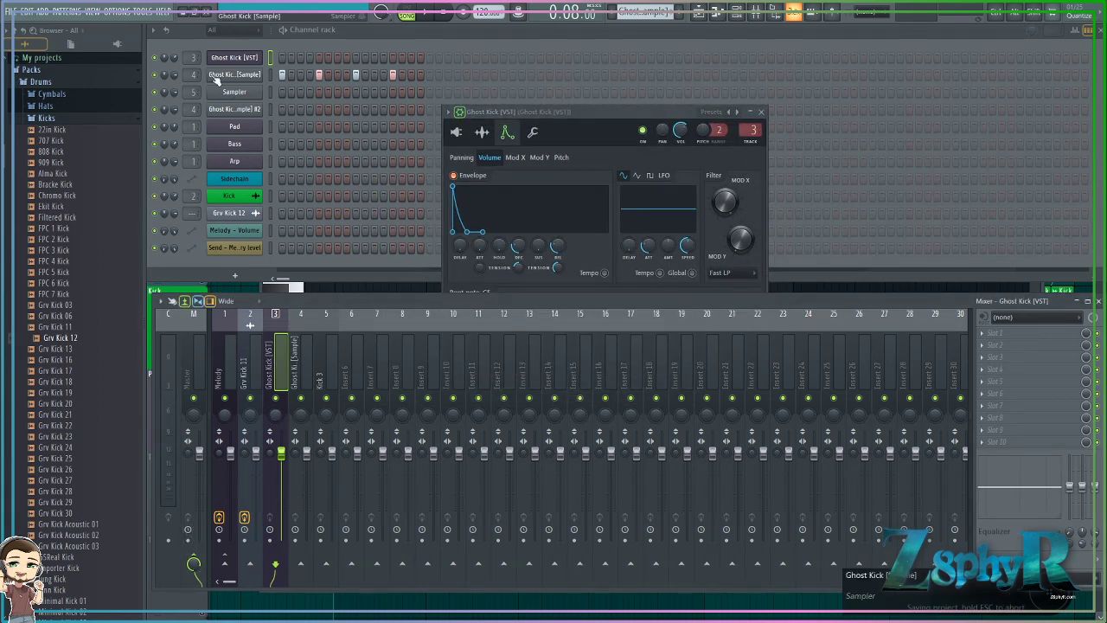
# Step: Switch to the Ghost Kick [VST] pattern and start playback to watch the mixer levels
pyautogui.click(659, 17)
pyautogui.click(679, 39)
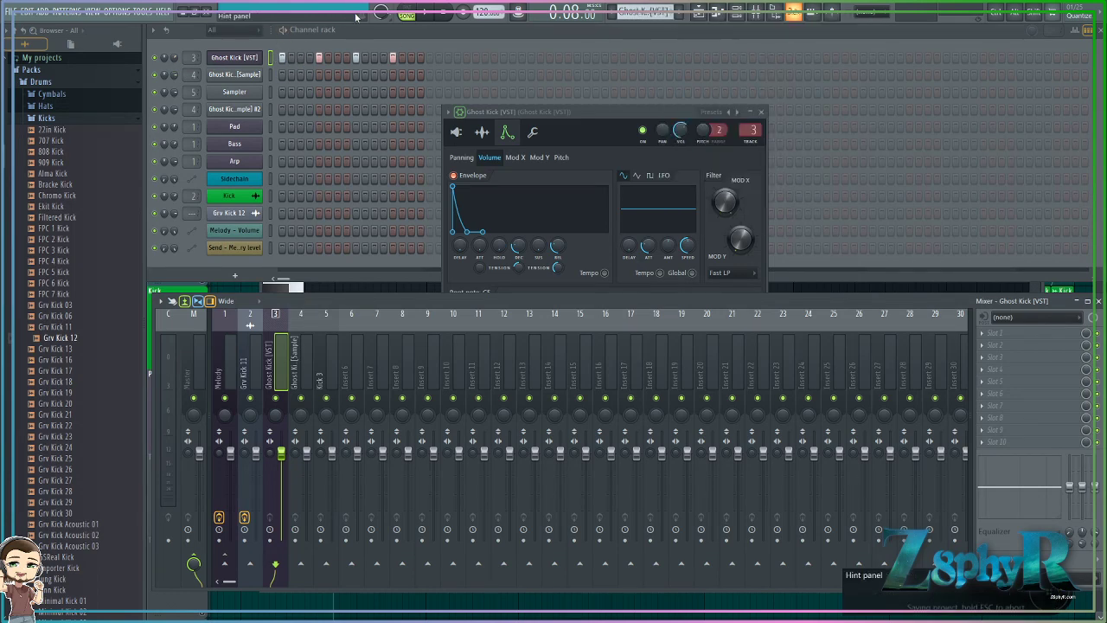
pyautogui.click(424, 14)
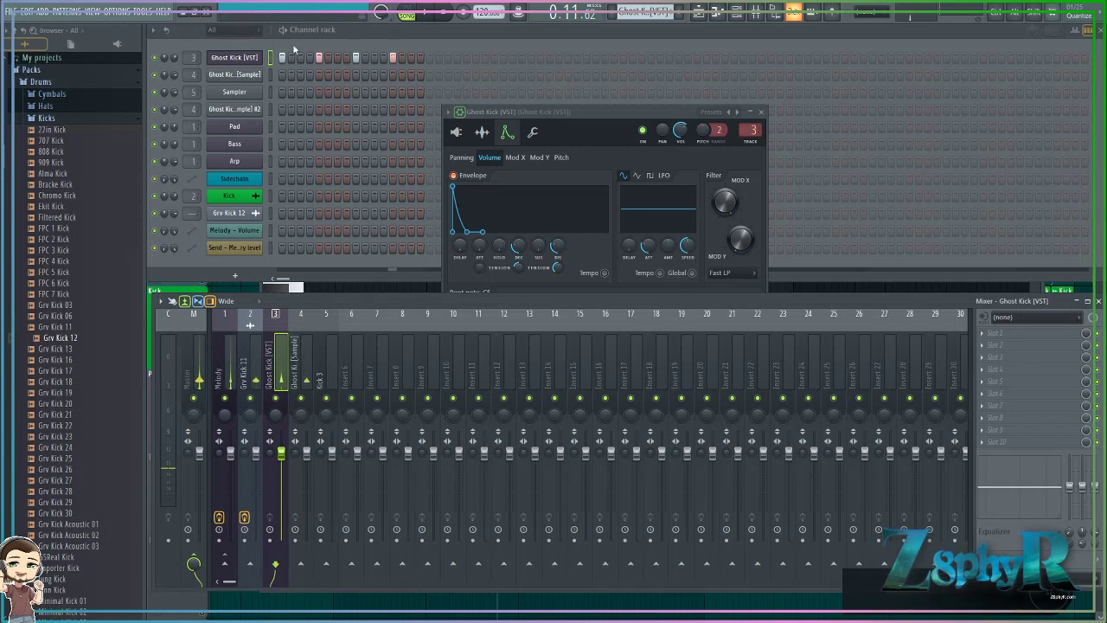
# Step: Disable the Ghost Kick [VST] mixer track's route to the Master and sidechain it to the Melody track
pyautogui.click(194, 563)
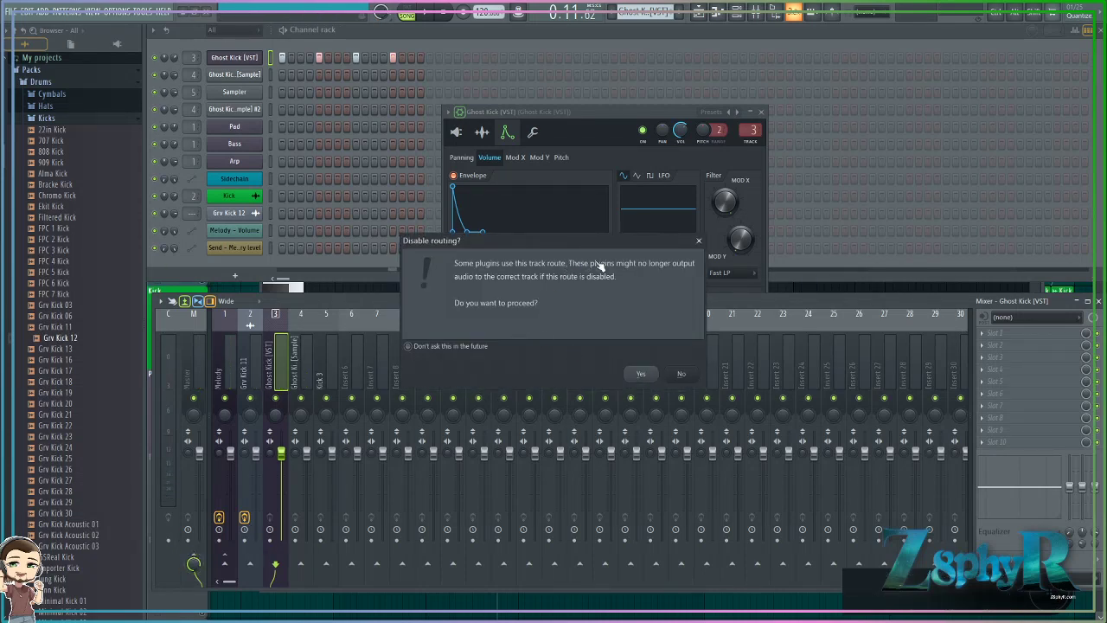
pyautogui.click(641, 373)
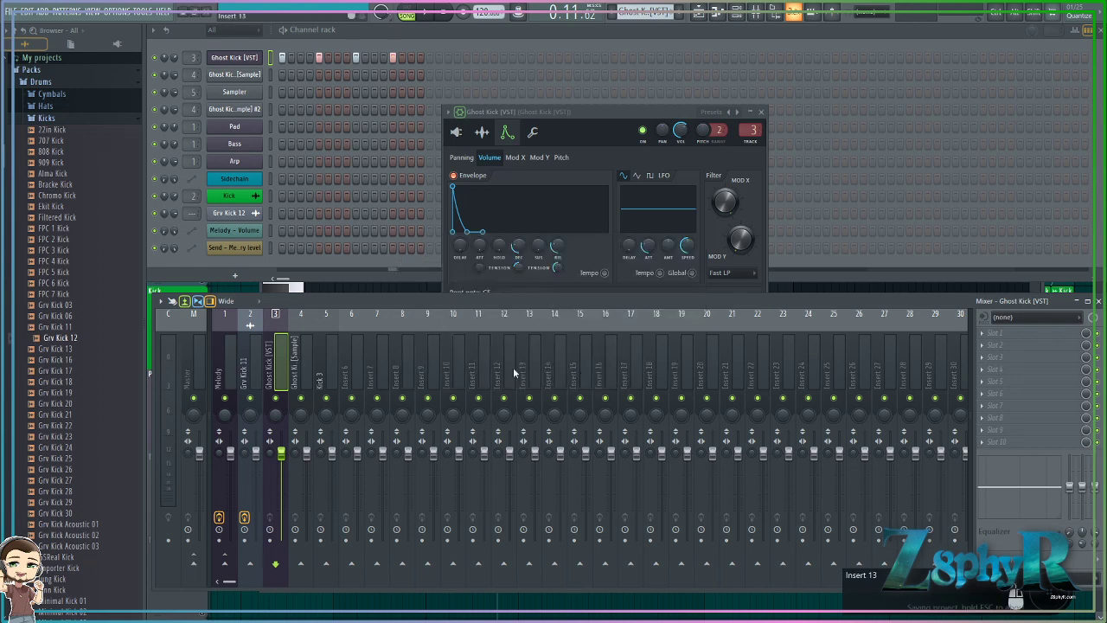
pyautogui.rightClick(224, 564)
pyautogui.click(260, 593)
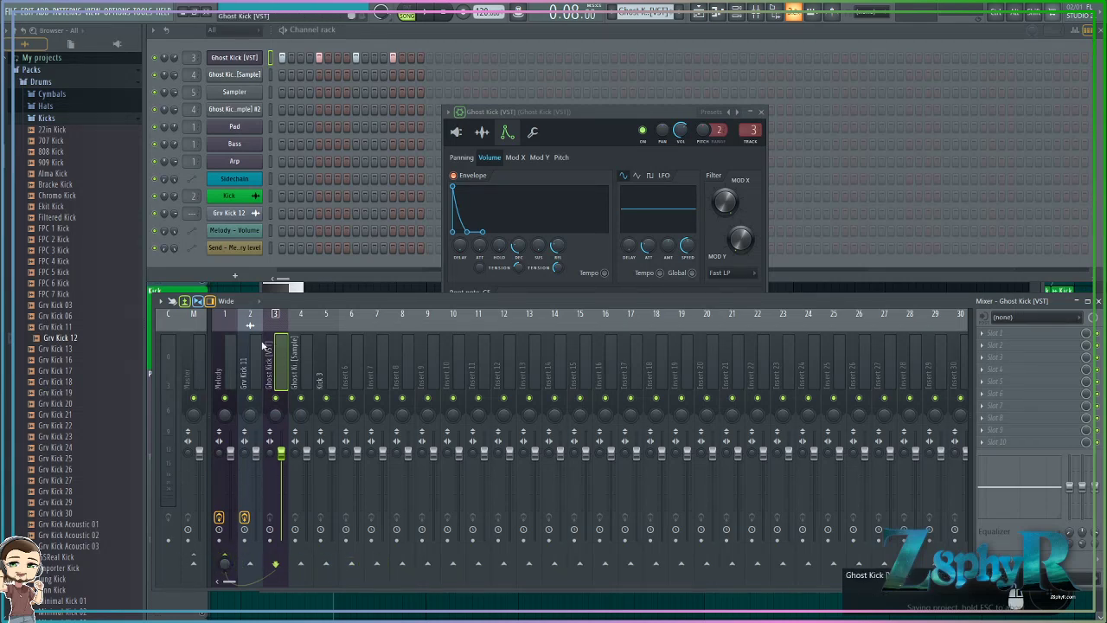
# Step: Add a Fruity Limiter to the Melody mixer track after the Fruity send
pyautogui.click(220, 365)
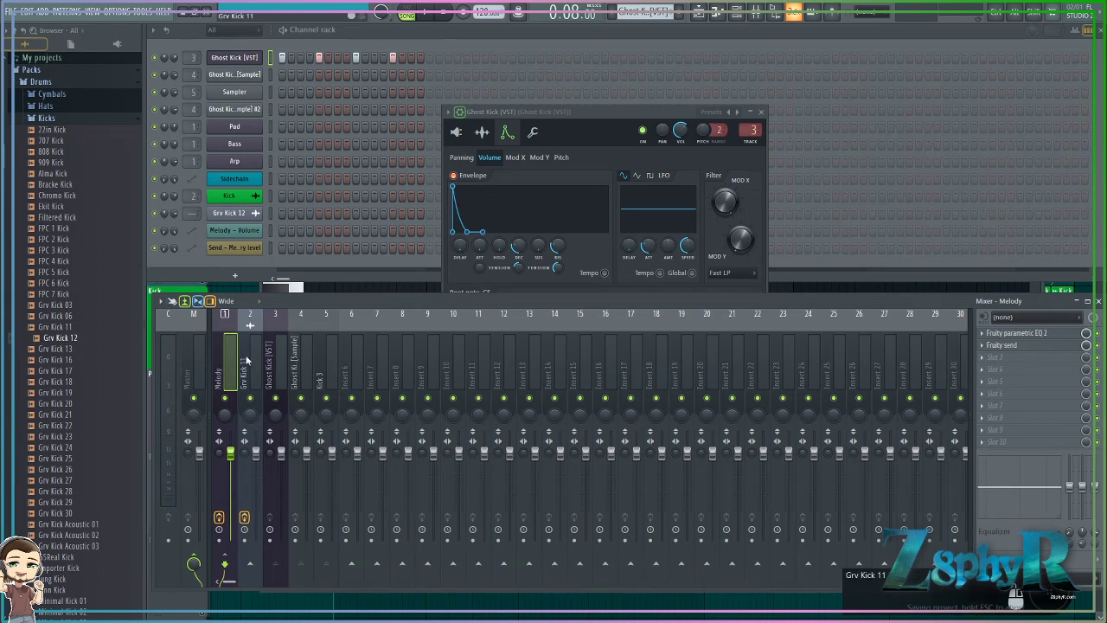
pyautogui.click(1020, 370)
pyautogui.moveTo(934, 422)
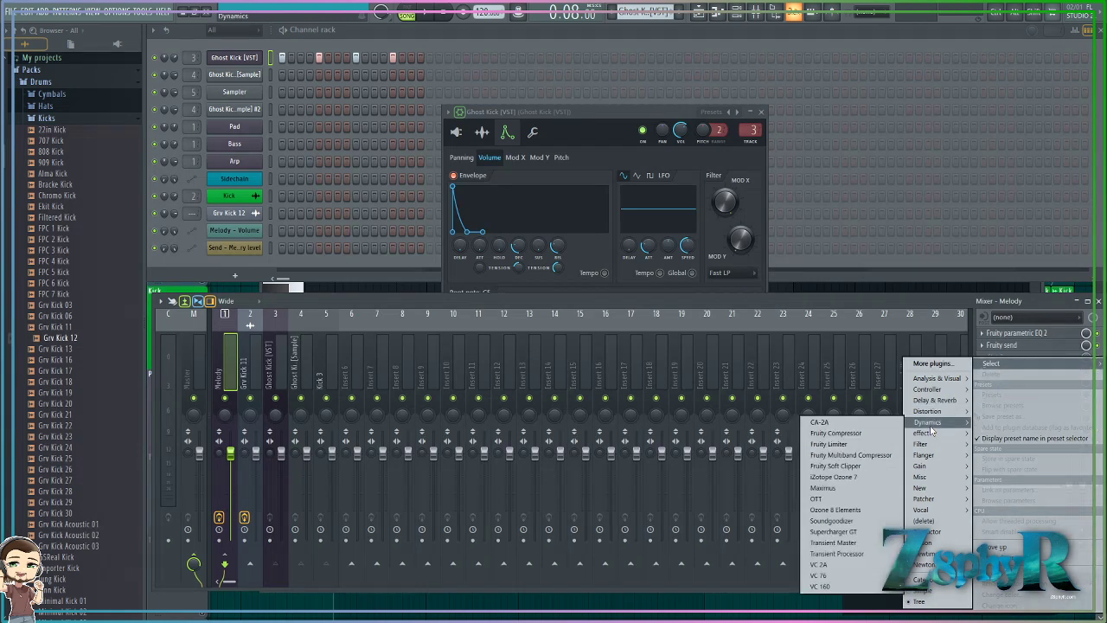
pyautogui.click(830, 444)
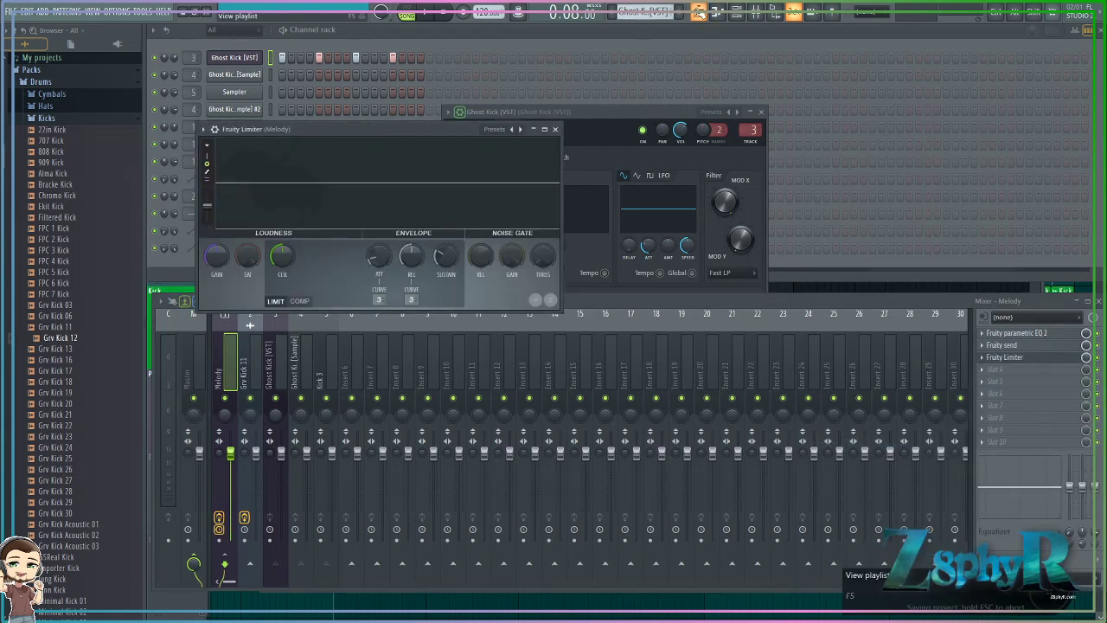
# Step: Bring up the playlist with the mixer, reopen the Melody track's Fruity Limiter, and move its window over the arrangement
pyautogui.click(699, 12)
pyautogui.click(756, 12)
pyautogui.click(1063, 370)
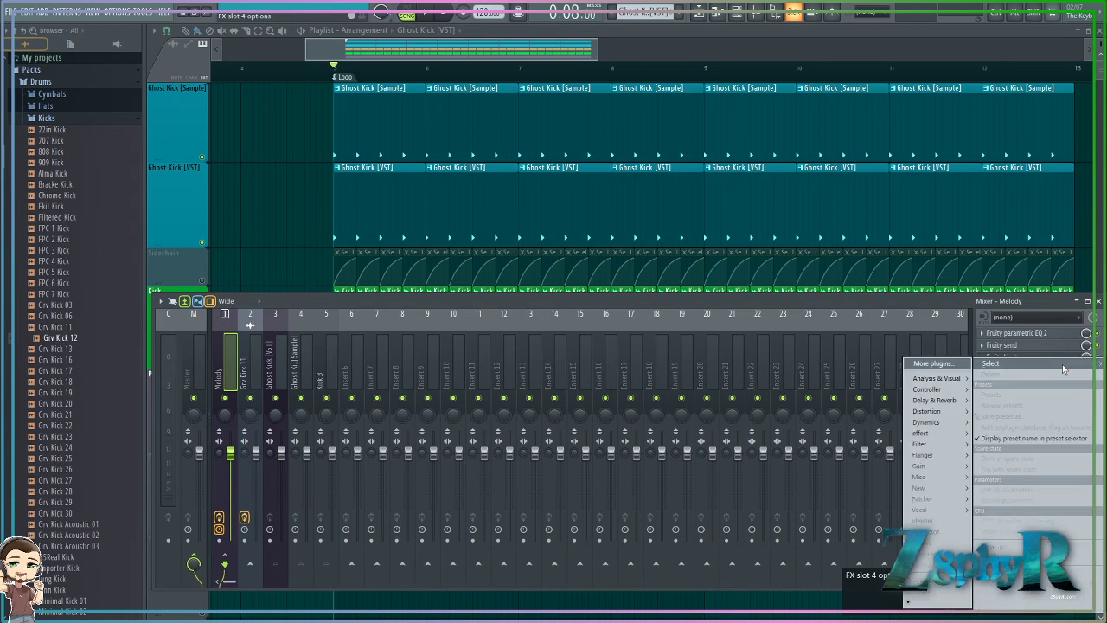
pyautogui.click(1050, 355)
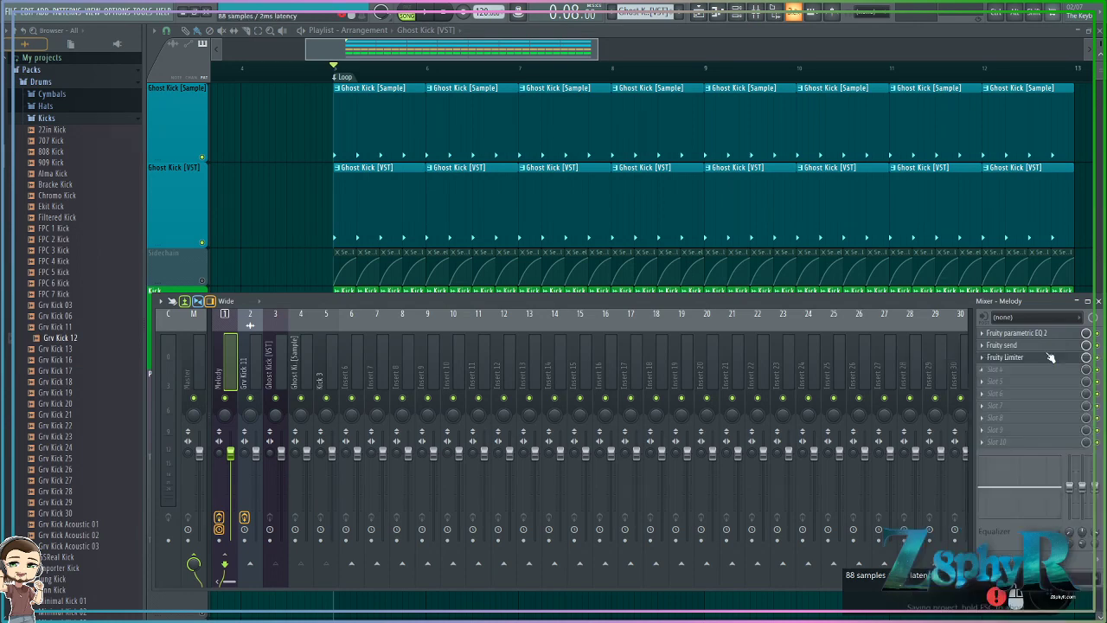
pyautogui.click(1021, 355)
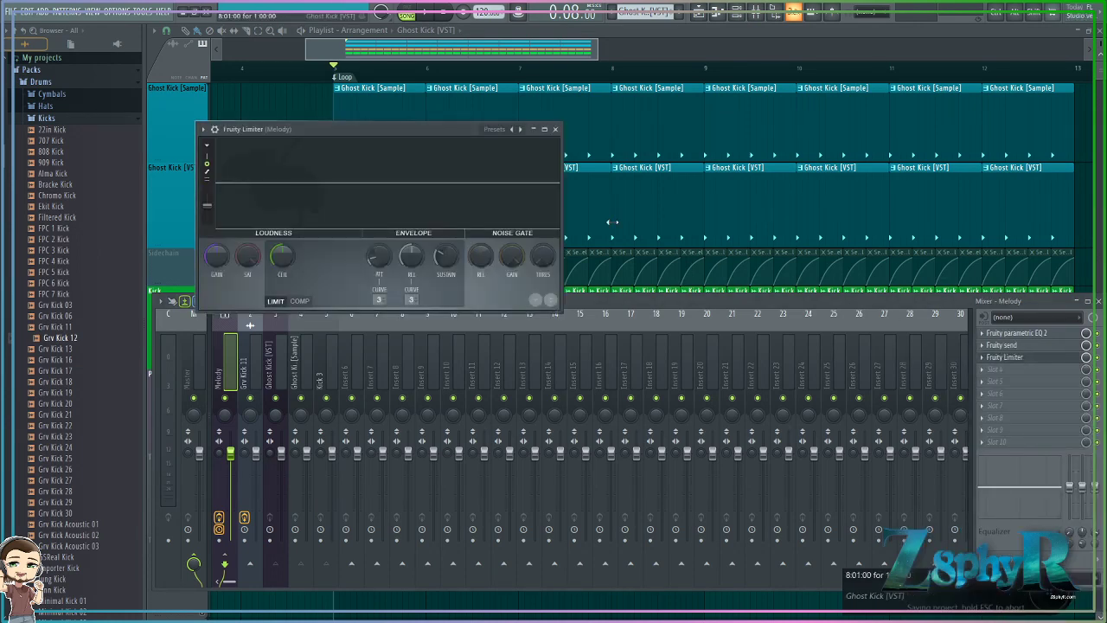
pyautogui.moveTo(369, 123); pyautogui.dragTo(674, 182)
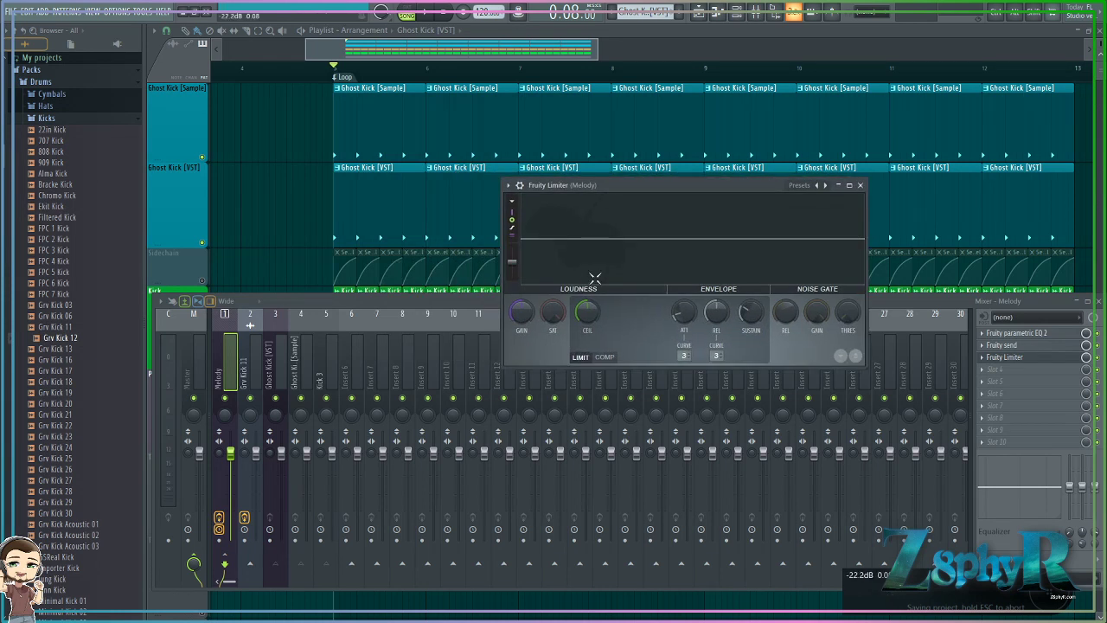
# Step: Switch the Fruity Limiter to compressor mode and choose Ghost Kick [VST] as its sidechain input
pyautogui.click(604, 358)
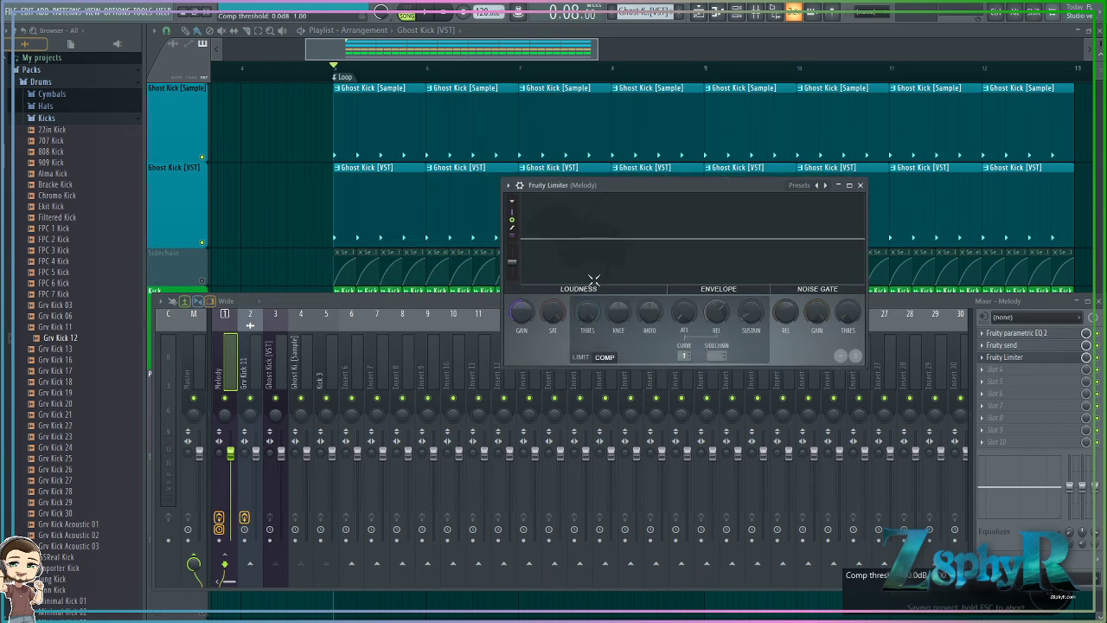
pyautogui.moveTo(666, 187); pyautogui.dragTo(657, 169)
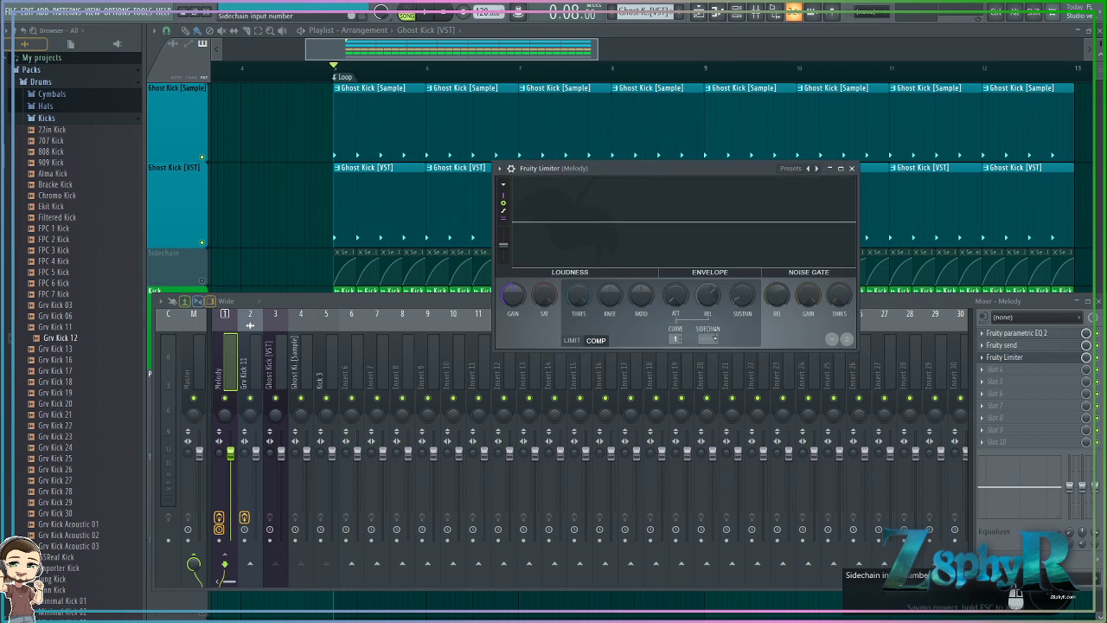
pyautogui.click(716, 328)
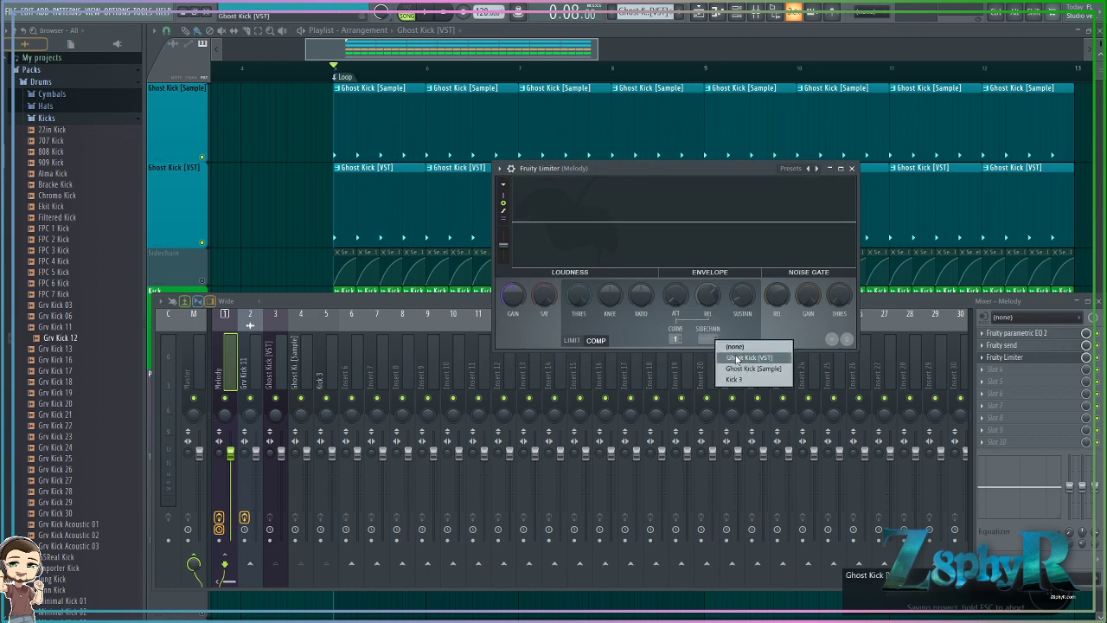
pyautogui.click(740, 356)
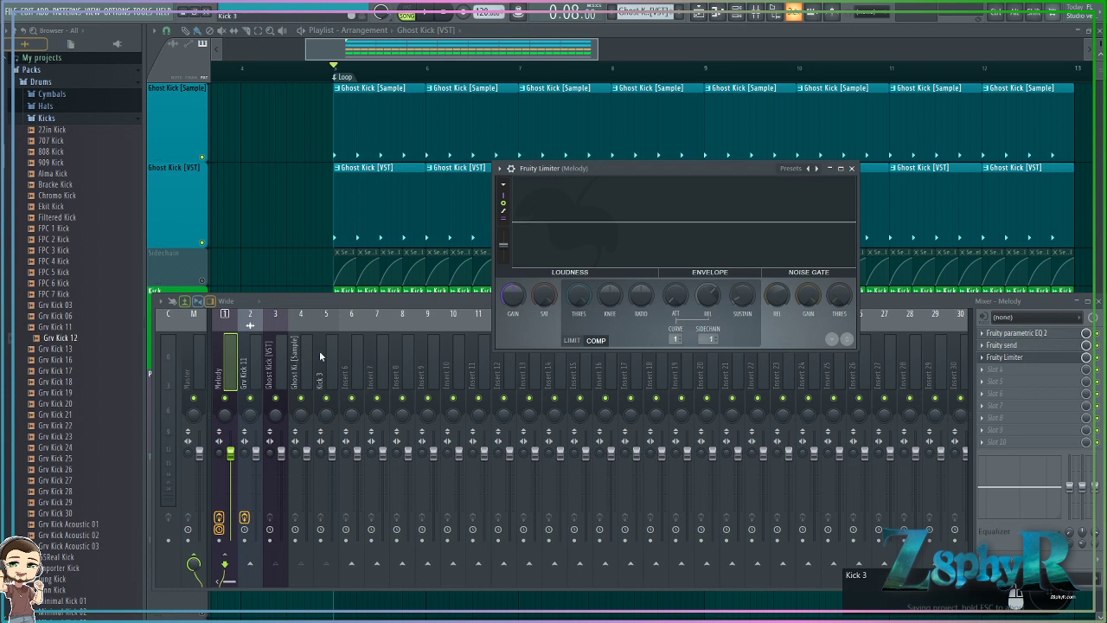
# Step: During playback, lower the compressor threshold to about -29.6 dB and raise the ratio on the Melody track's Fruity Limiter
pyautogui.press('space')
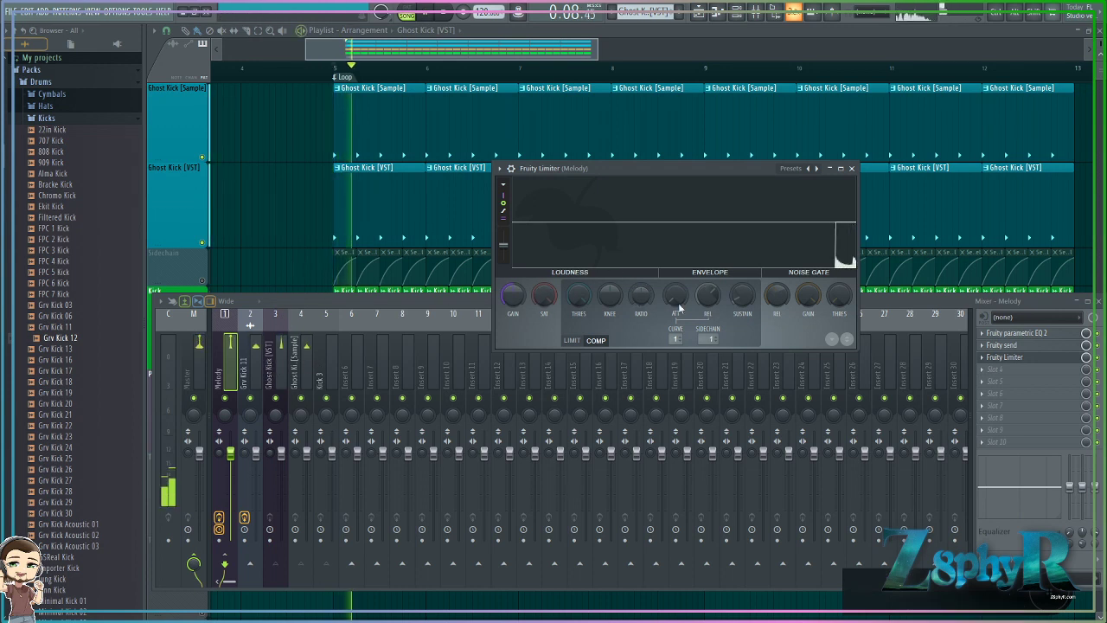
pyautogui.moveTo(579, 295); pyautogui.dragTo(579, 345)
pyautogui.moveTo(641, 296); pyautogui.dragTo(641, 265)
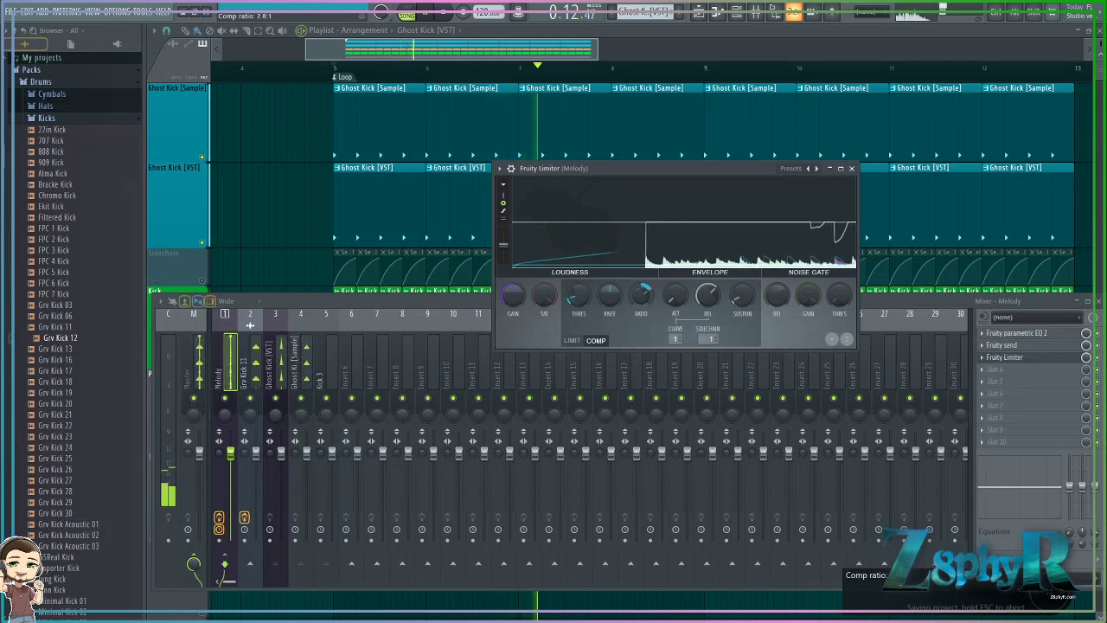
pyautogui.moveTo(583, 294); pyautogui.dragTo(576, 303)
pyautogui.press('space')
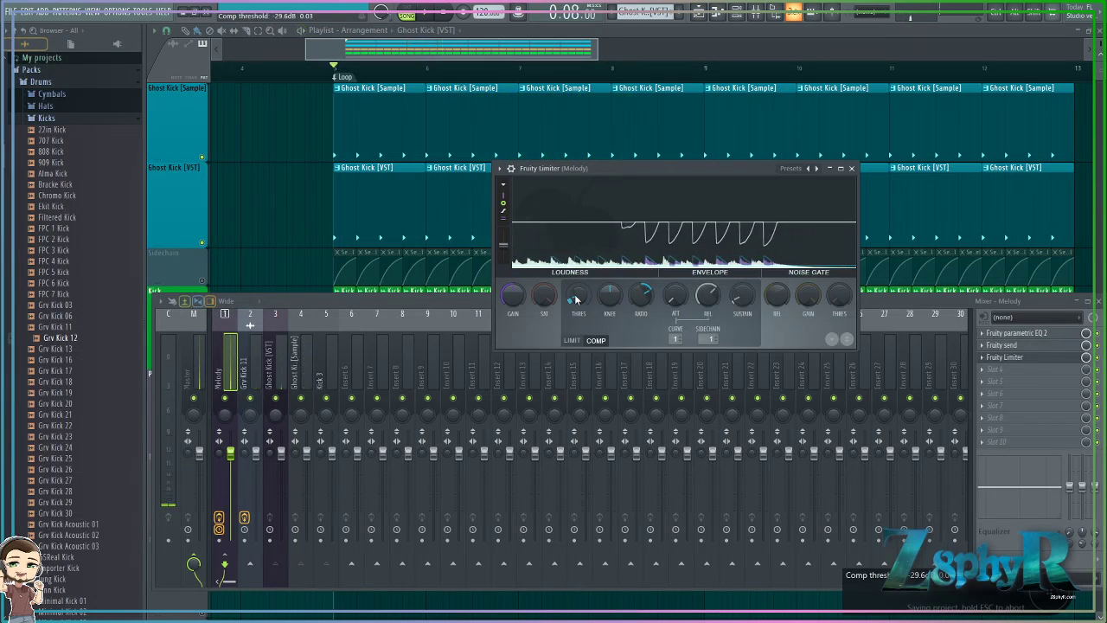
# Step: Play the arrangement to tune the compressor's release time by ear, and save the project
pyautogui.press('space')
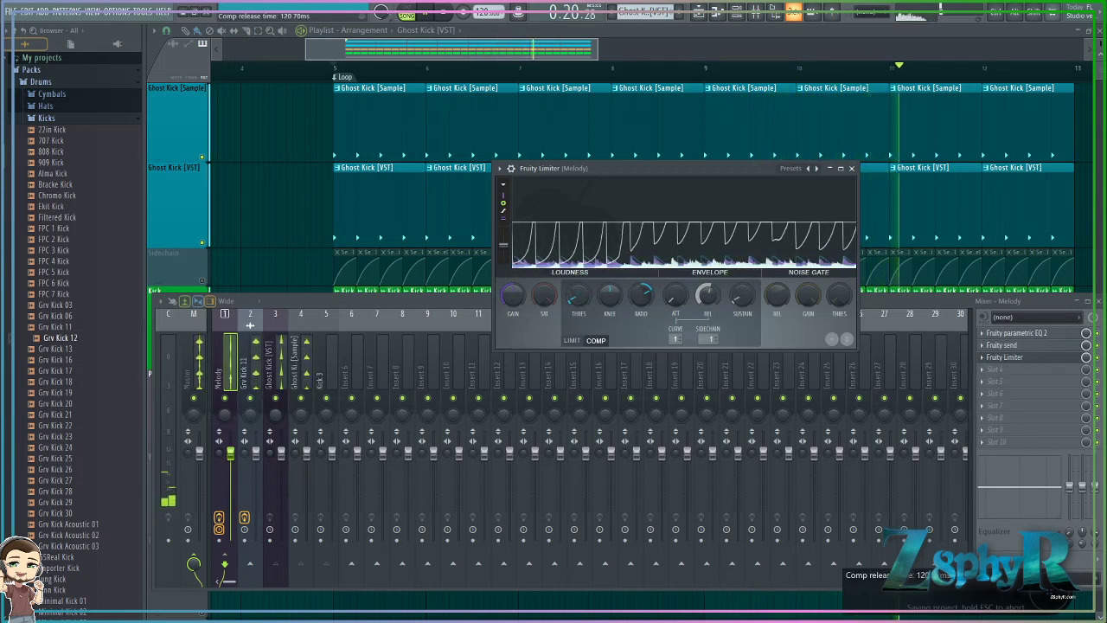
pyautogui.press('space')
pyautogui.hotkey('ctrl', 's')
pyautogui.press('space')
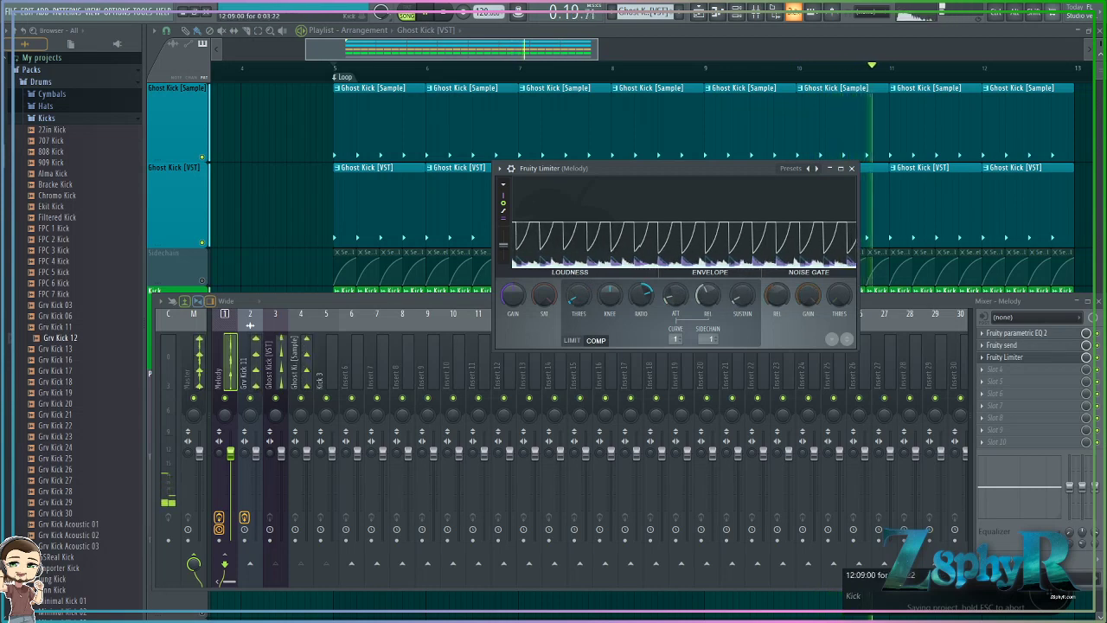
pyautogui.press('space')
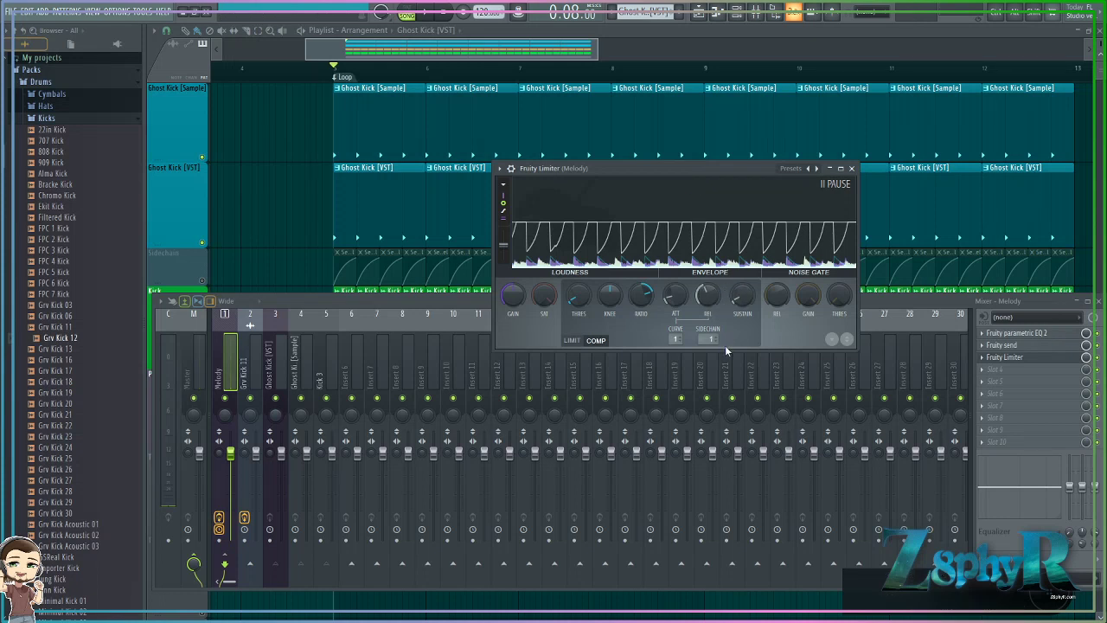
# Step: Enlarge the Fruity Limiter window, lower the compressor threshold to about -40.9 dB, and clear the open windows off the playlist
pyautogui.moveTo(727, 348); pyautogui.dragTo(728, 373)
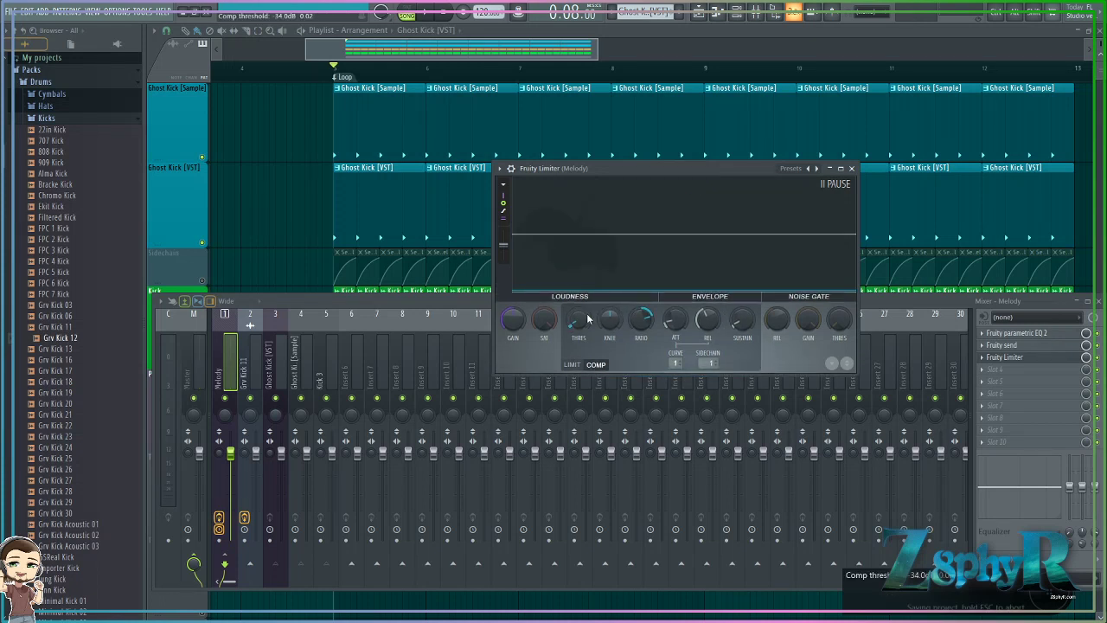
pyautogui.moveTo(585, 320); pyautogui.dragTo(586, 329)
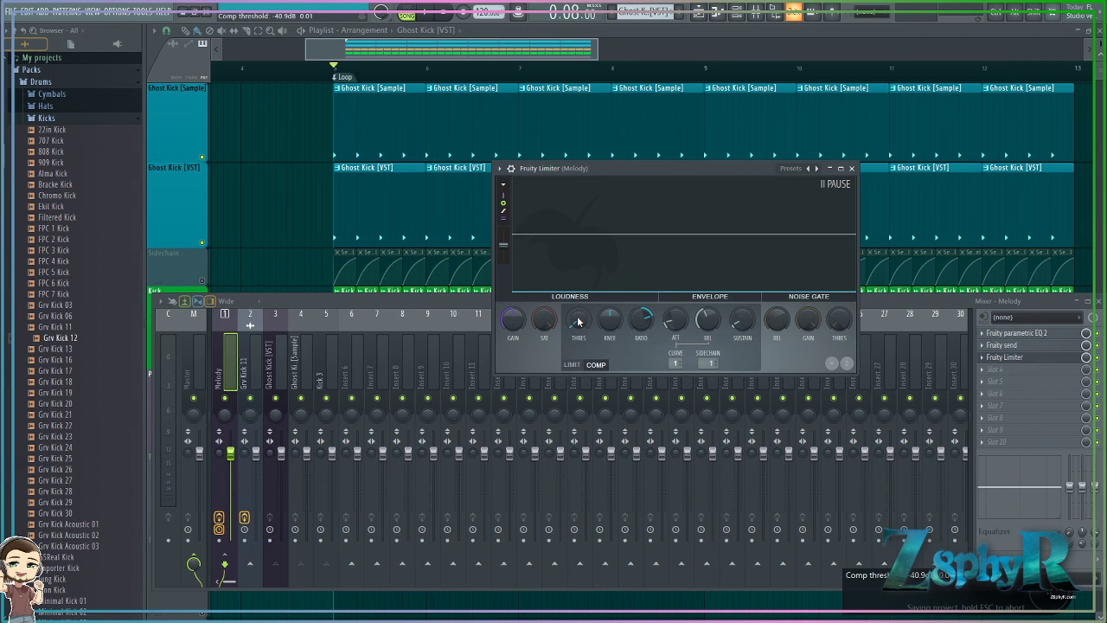
pyautogui.press('F12')
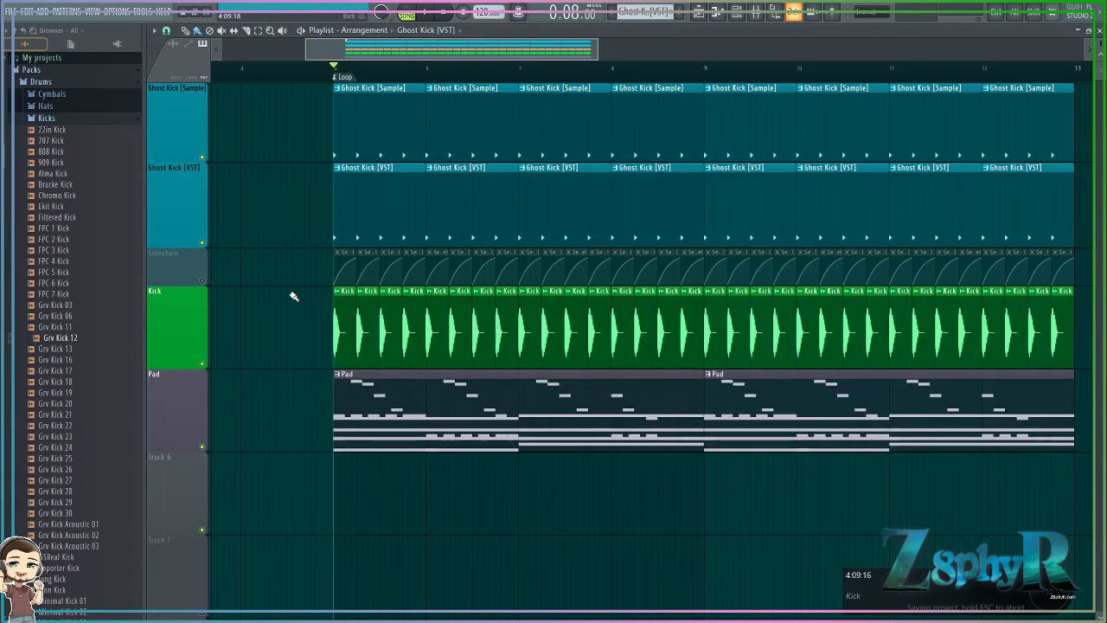
pyautogui.press('F9')
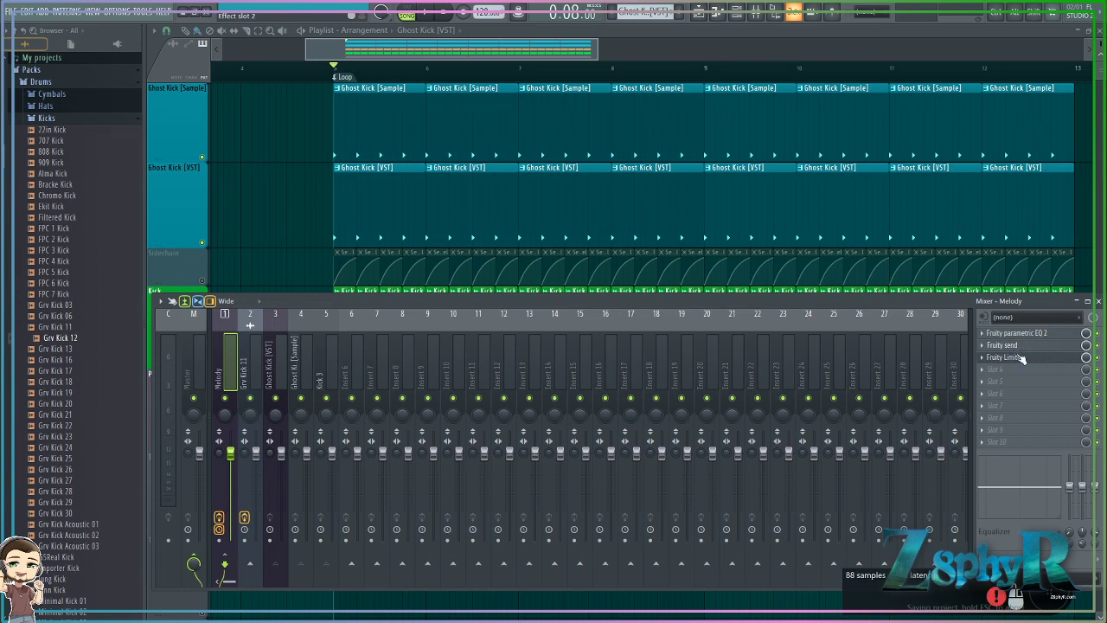
pyautogui.press('F9')
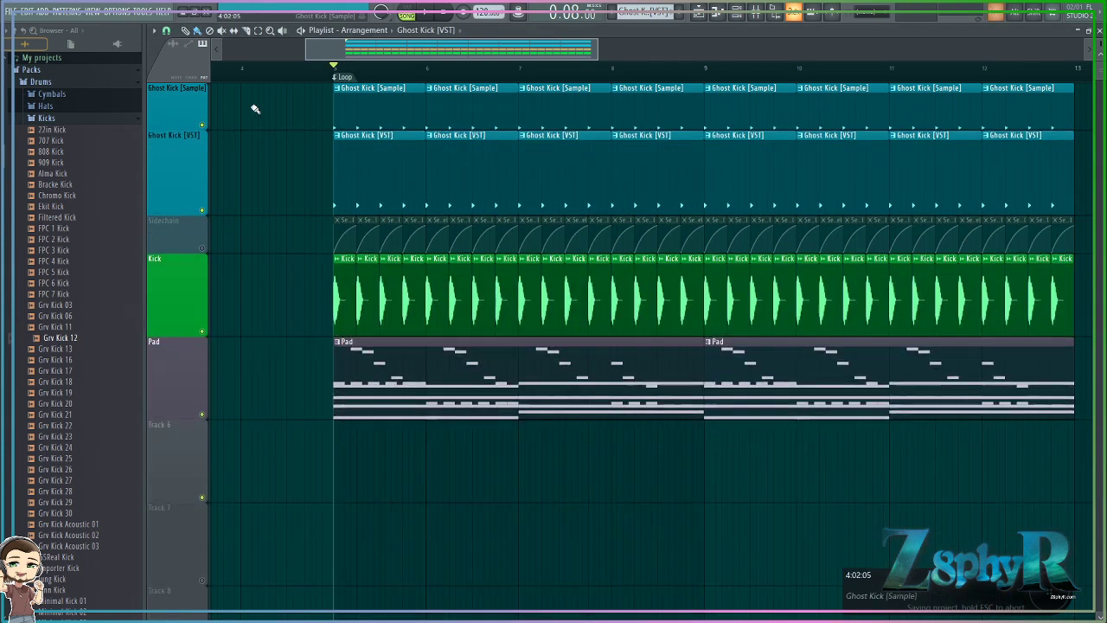
# Step: Show the channel rack and open the Ghost Kick [VST] and Ghost Kick [Sample] channel settings
pyautogui.press('F6')
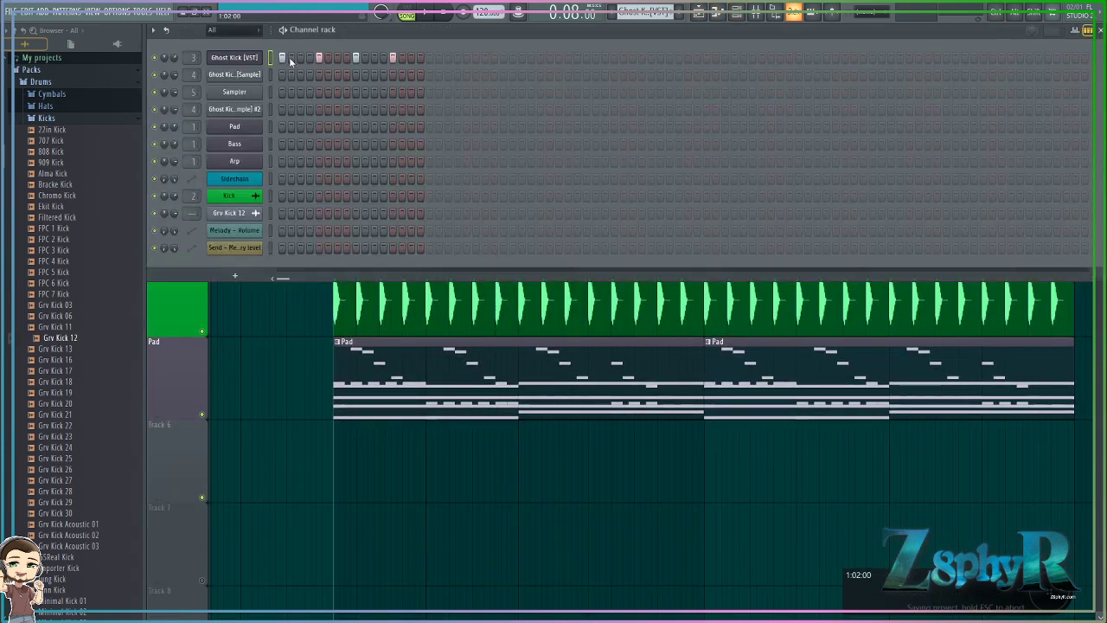
pyautogui.click(227, 56)
pyautogui.click(456, 131)
pyautogui.click(285, 84)
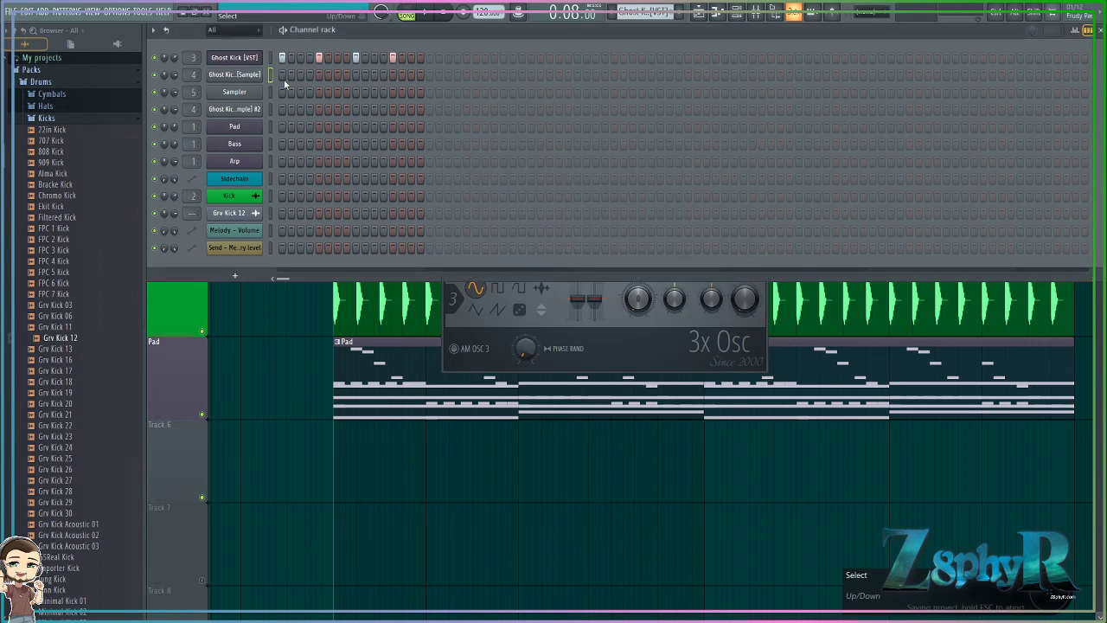
pyautogui.click(234, 79)
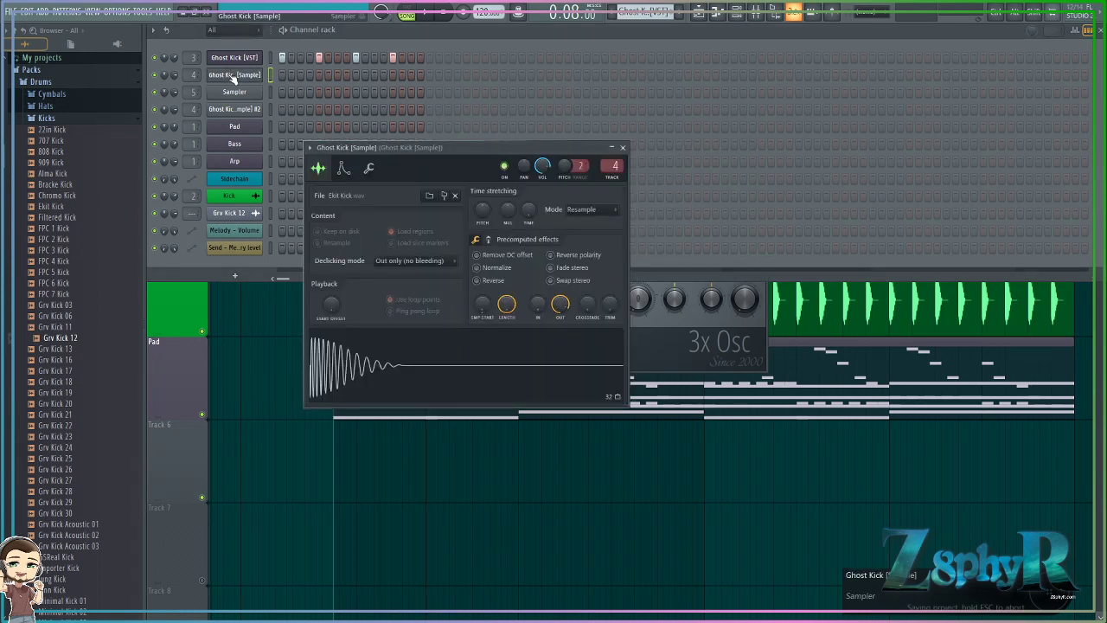
# Step: Audition kick samples from the Kicks folder, ending with Grv Kick 28
pyautogui.click(35, 251)
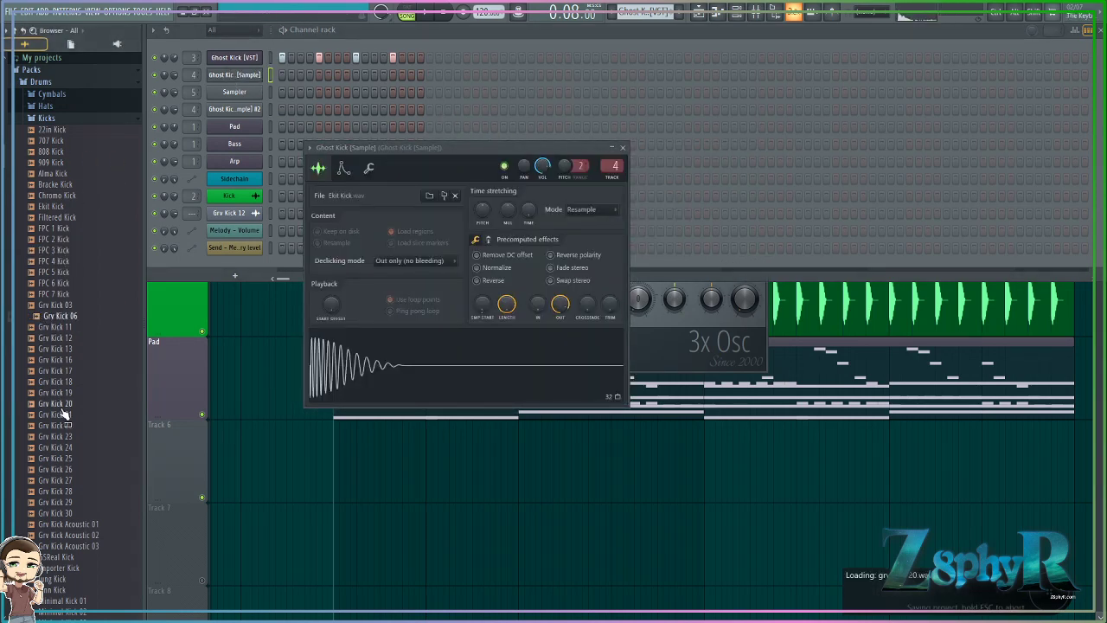
pyautogui.click(60, 491)
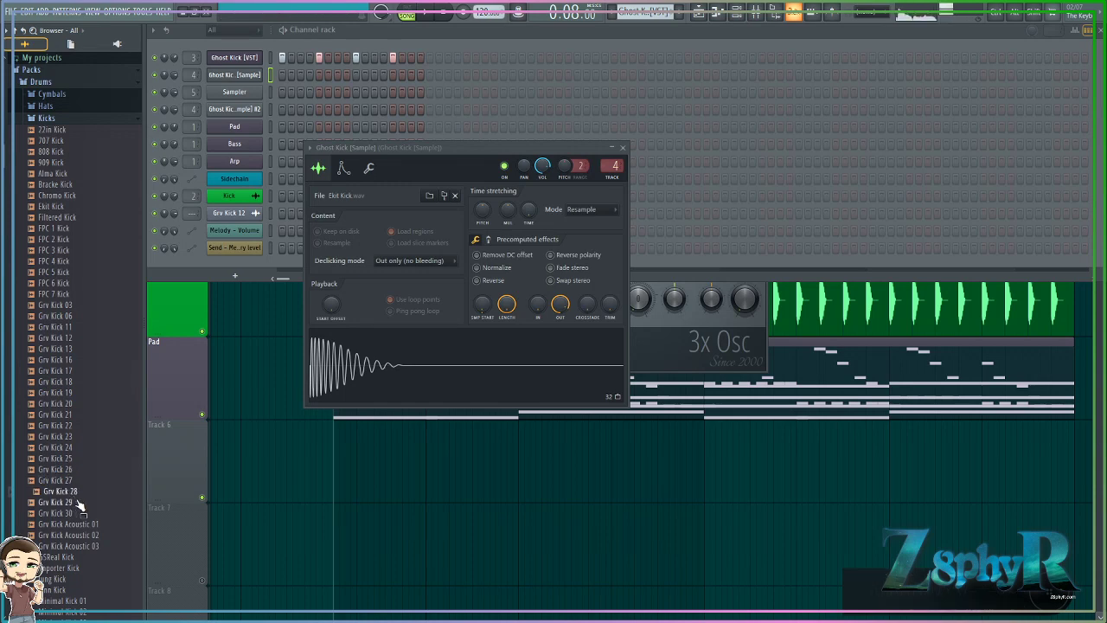
pyautogui.keyDown('ctrl'); pyautogui.click(496, 449); pyautogui.keyUp('ctrl')
# Step: Inspect the Kick clip's sample settings, close them, and open the notes of the Ghost Kick [VST] pattern
pyautogui.doubleClick(393, 281)
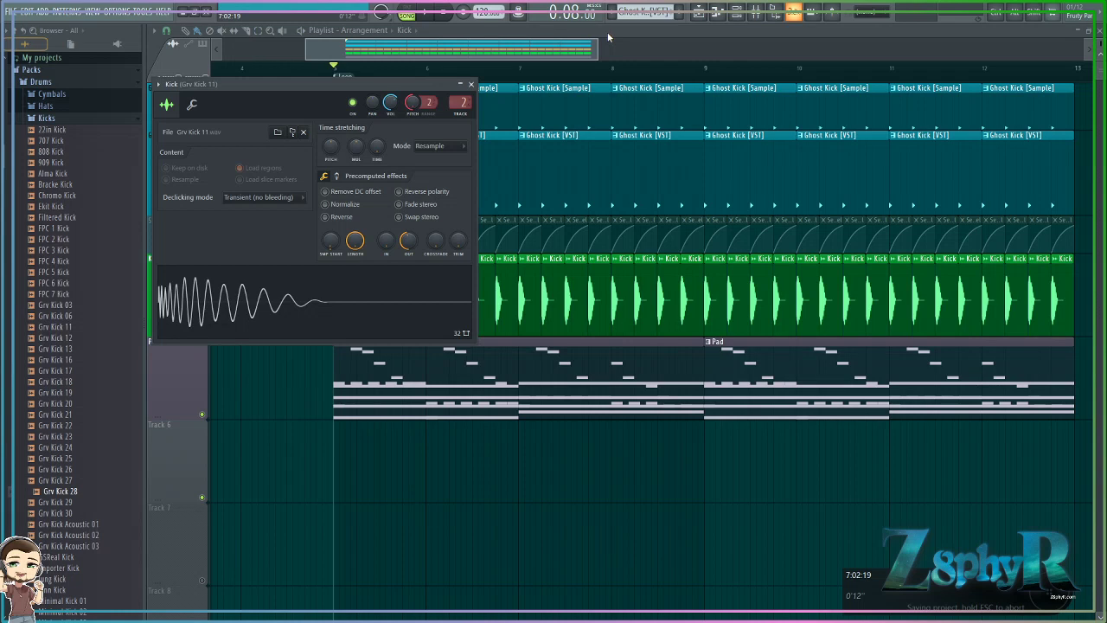
pyautogui.click(470, 84)
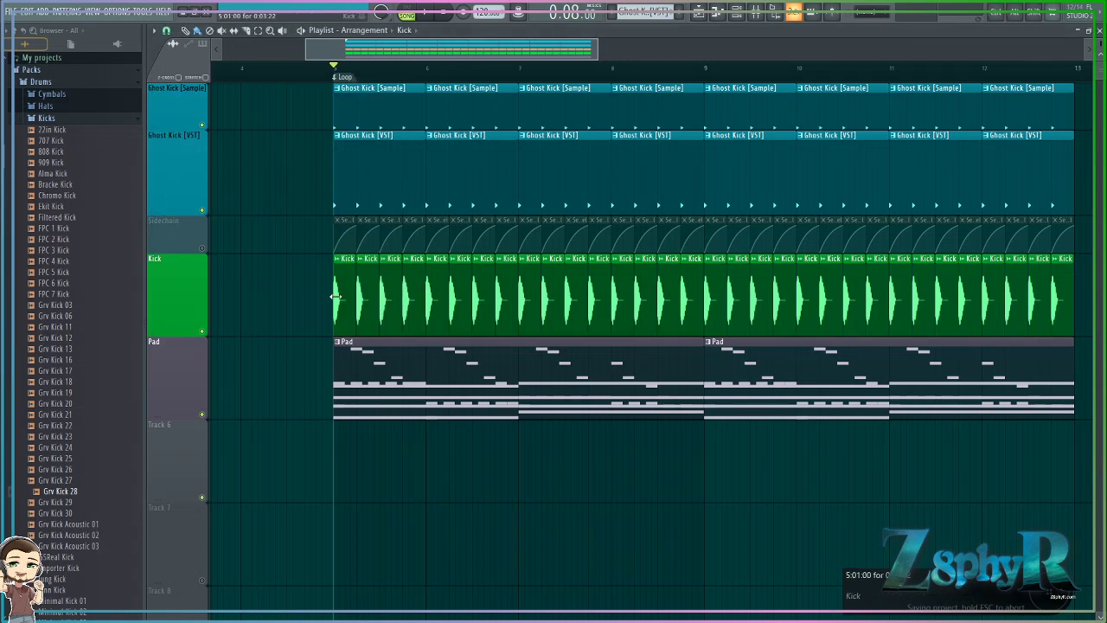
pyautogui.doubleClick(358, 178)
pyautogui.click(325, 31)
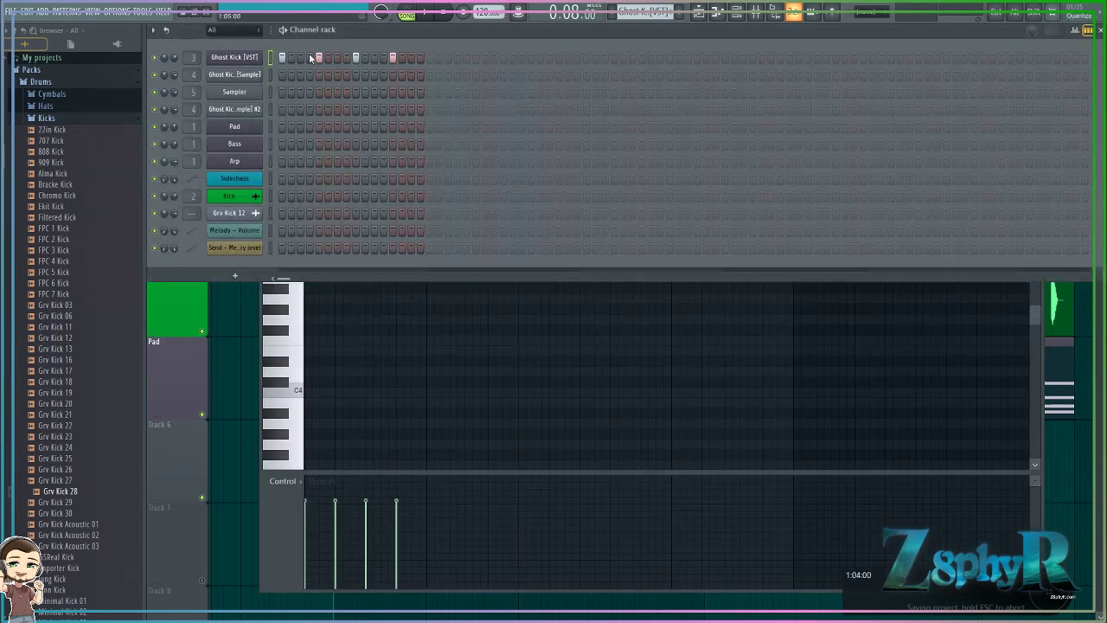
# Step: Show the Ghost Kick [Sample] channel's mixer track and the options for sidechaining it to the Melody track
pyautogui.click(235, 74)
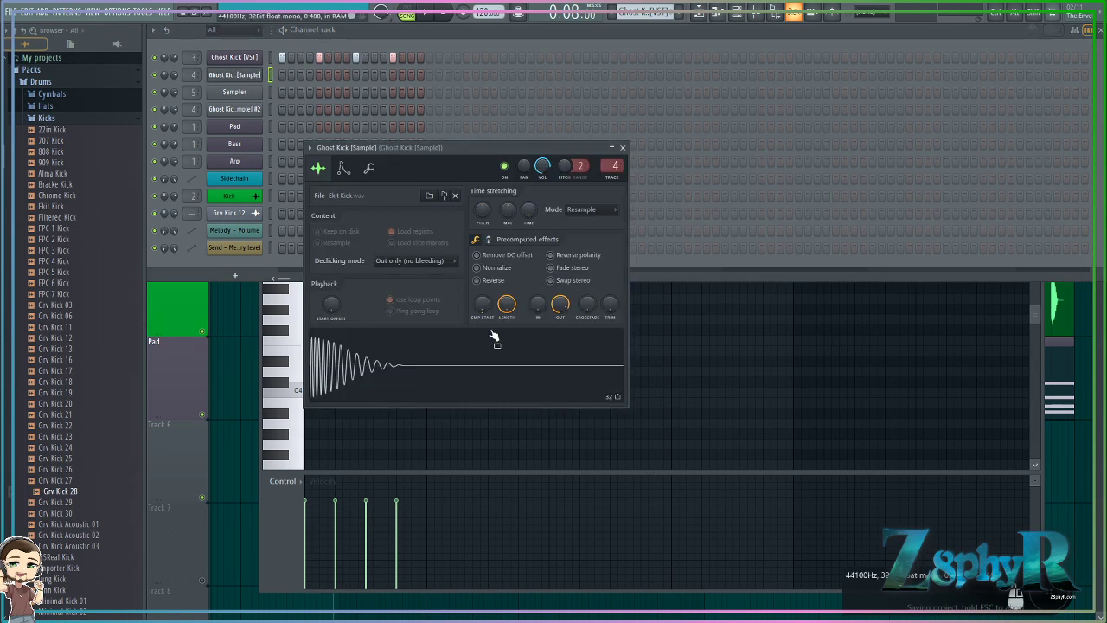
pyautogui.doubleClick(615, 166)
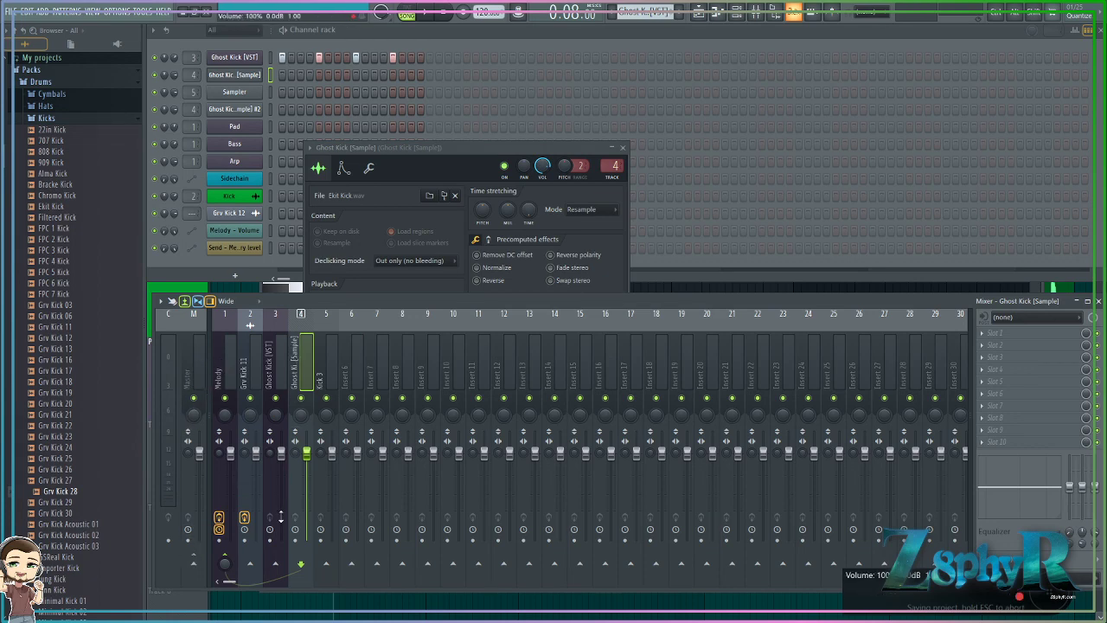
pyautogui.rightClick(224, 563)
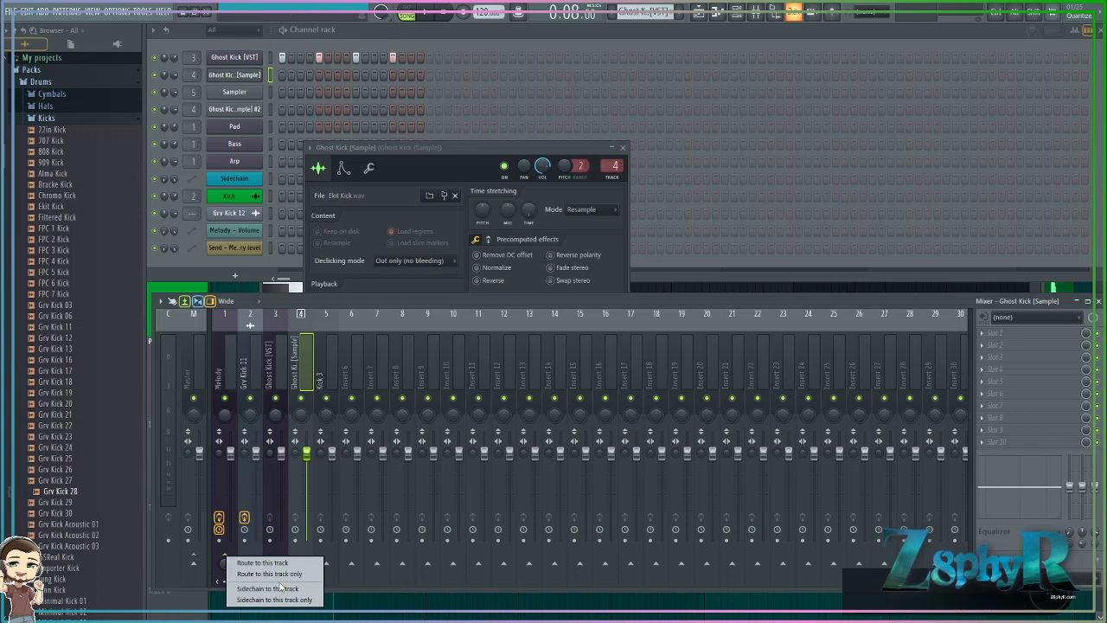
# Step: Reopen the Melody track's Fruity Limiter, move its window clear of the effect slots, and load the Default preset
pyautogui.click(233, 351)
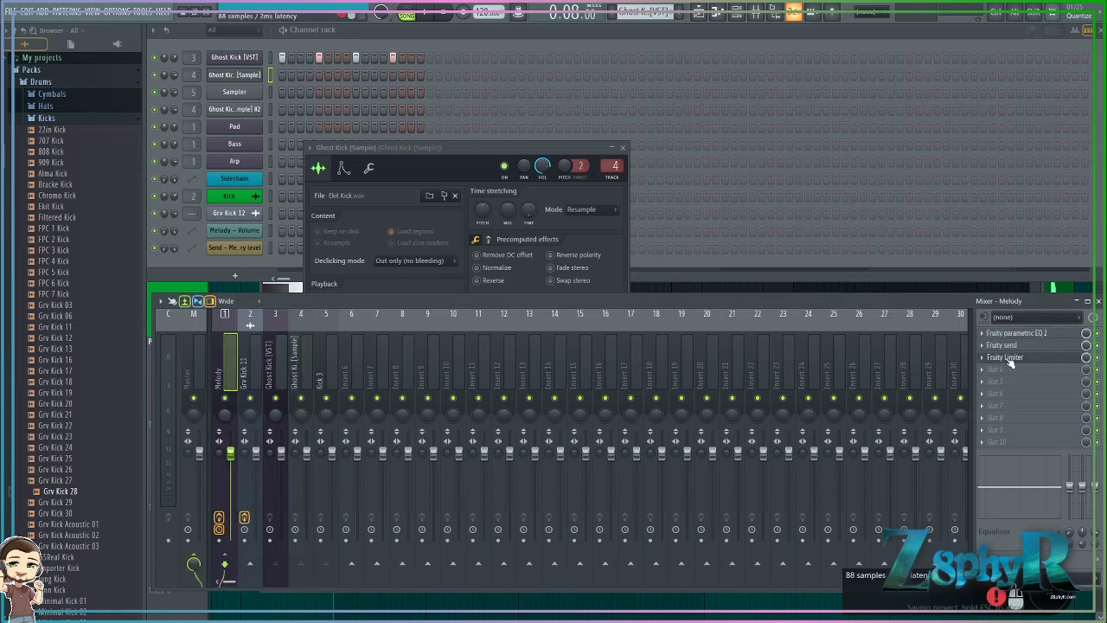
pyautogui.click(1006, 358)
pyautogui.moveTo(603, 167); pyautogui.dragTo(490, 133)
pyautogui.click(699, 137)
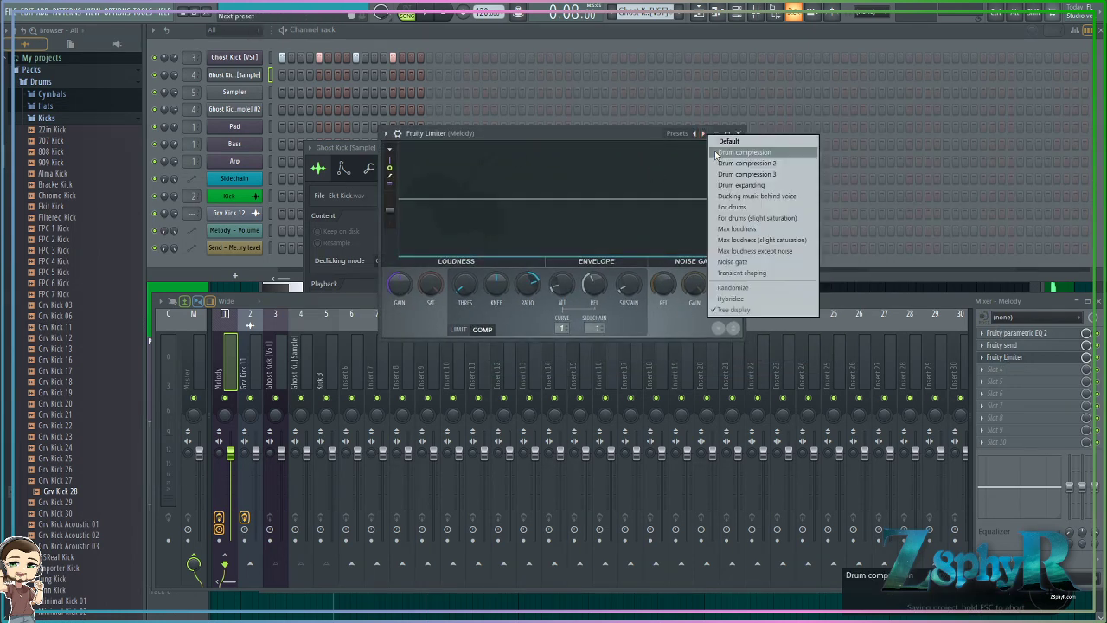
pyautogui.click(735, 141)
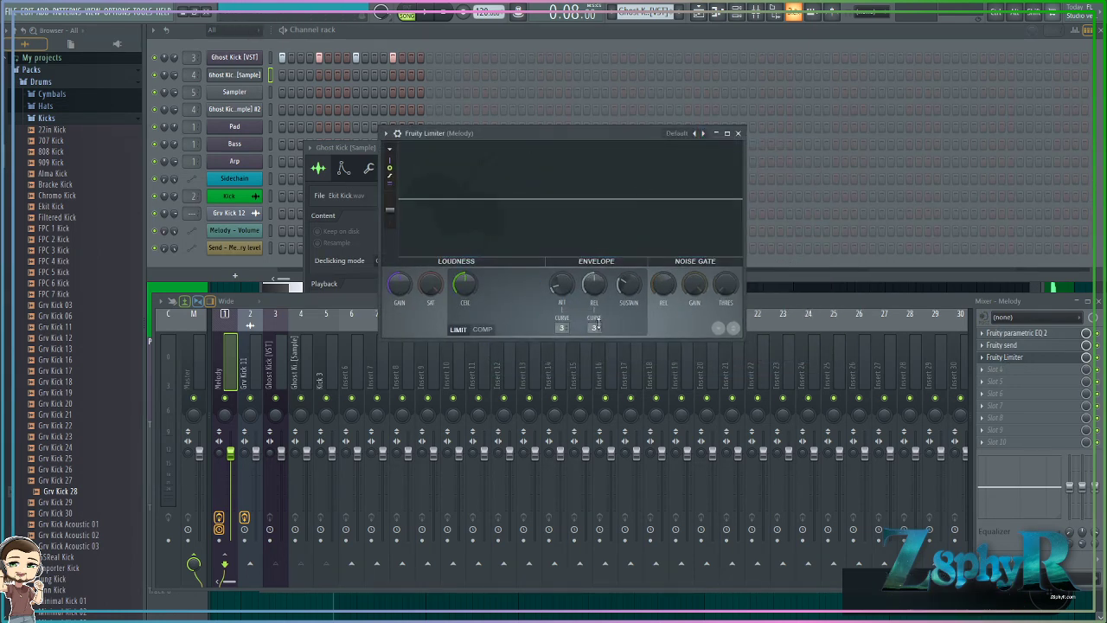
# Step: Put the reset Fruity Limiter in compressor mode with Ghost Kick [Sample] as its sidechain input
pyautogui.click(482, 329)
pyautogui.click(597, 327)
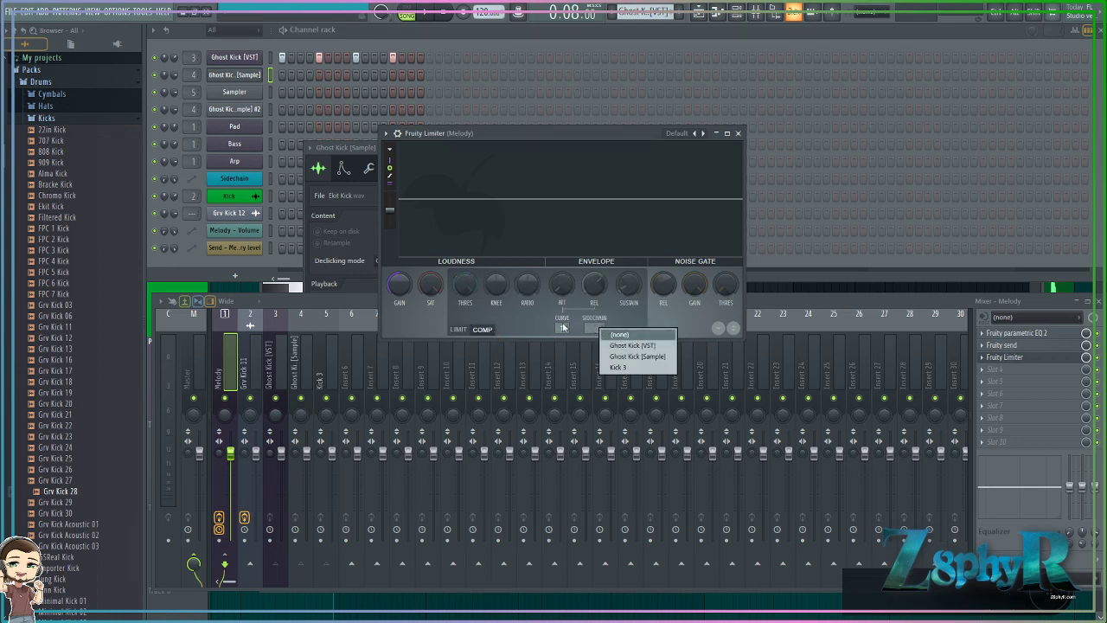
pyautogui.click(633, 356)
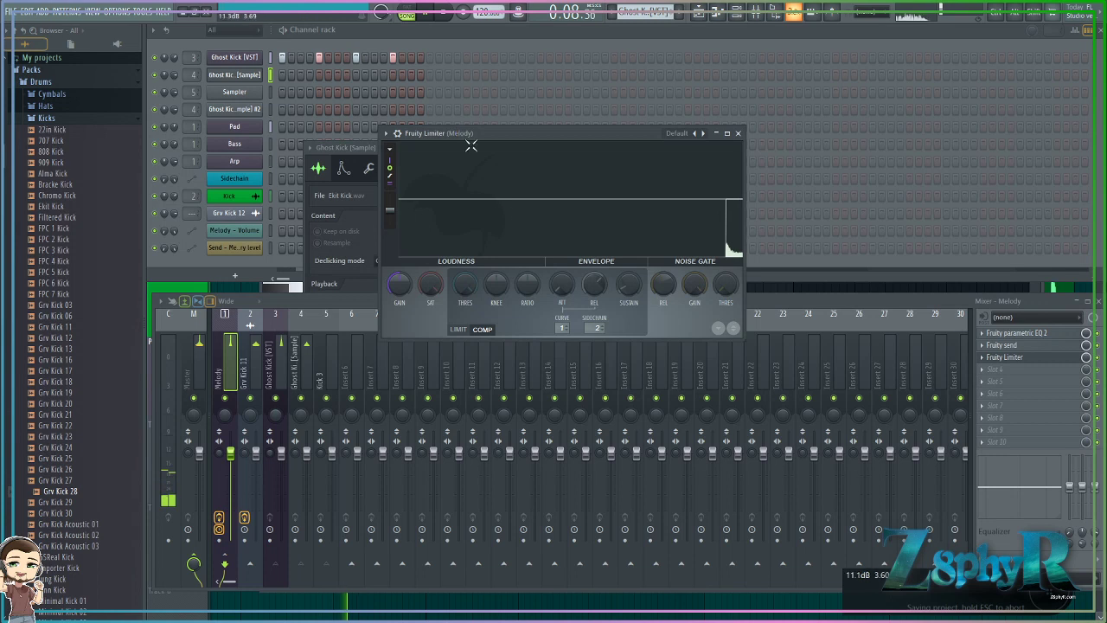
# Step: Lower the Fruity Limiter's compressor threshold, raise its ratio and lengthen its release while auditioning the Ghost Kick [Sample] sidechain
pyautogui.moveTo(464, 283)
pyautogui.mouseDown()
pyautogui.moveTo(465, 274)
pyautogui.moveTo(526, 272)
pyautogui.moveTo(467, 294)
pyautogui.mouseUp()
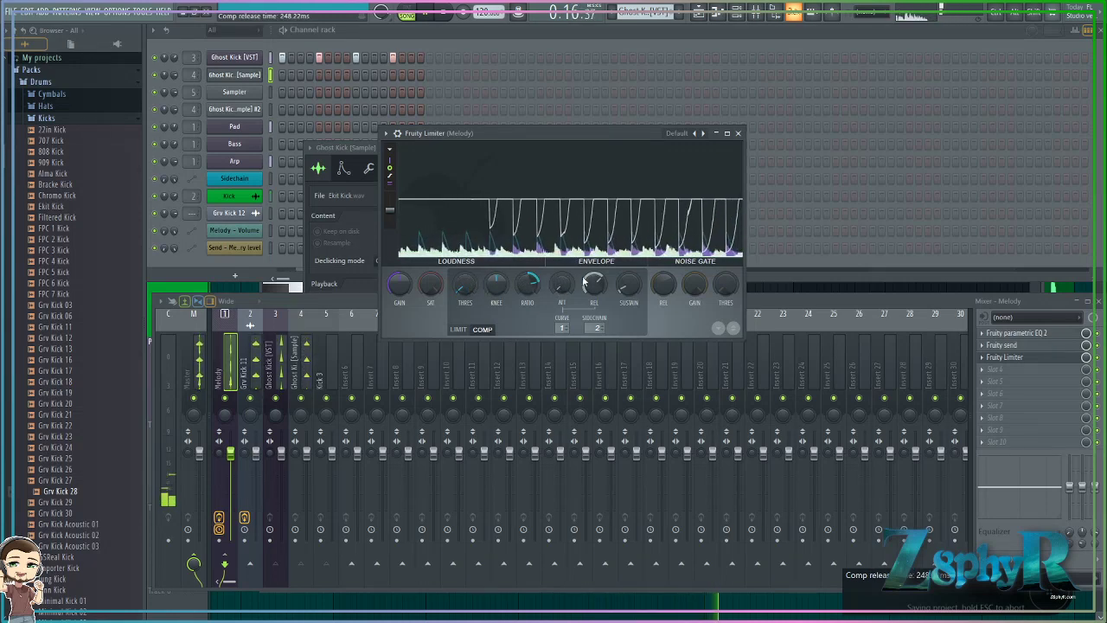
pyautogui.moveTo(592, 280); pyautogui.dragTo(591, 273)
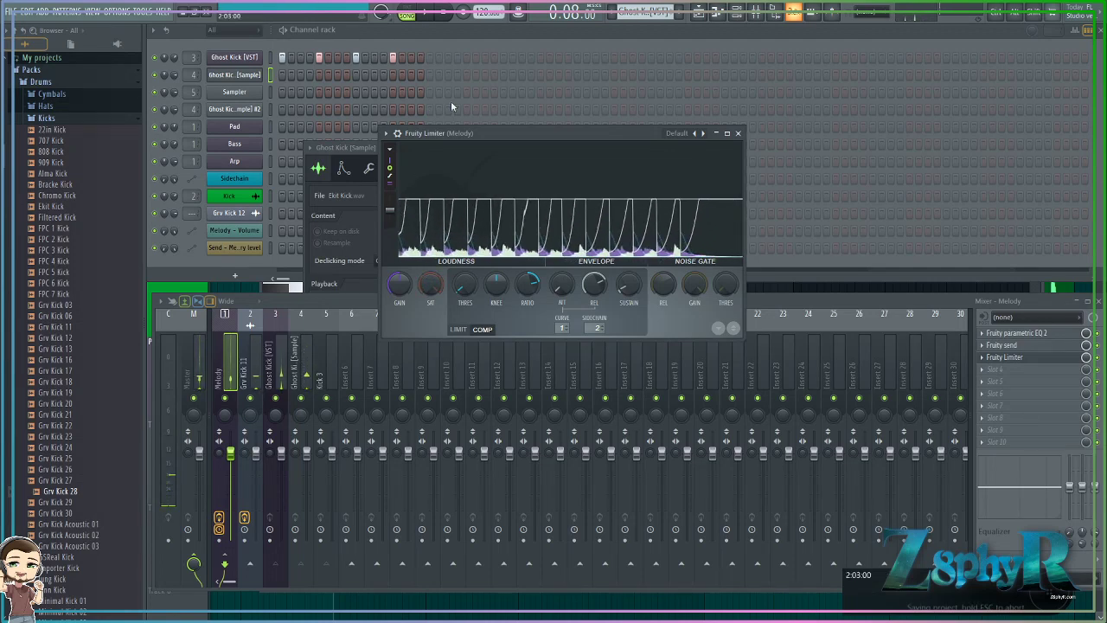
pyautogui.click(272, 59)
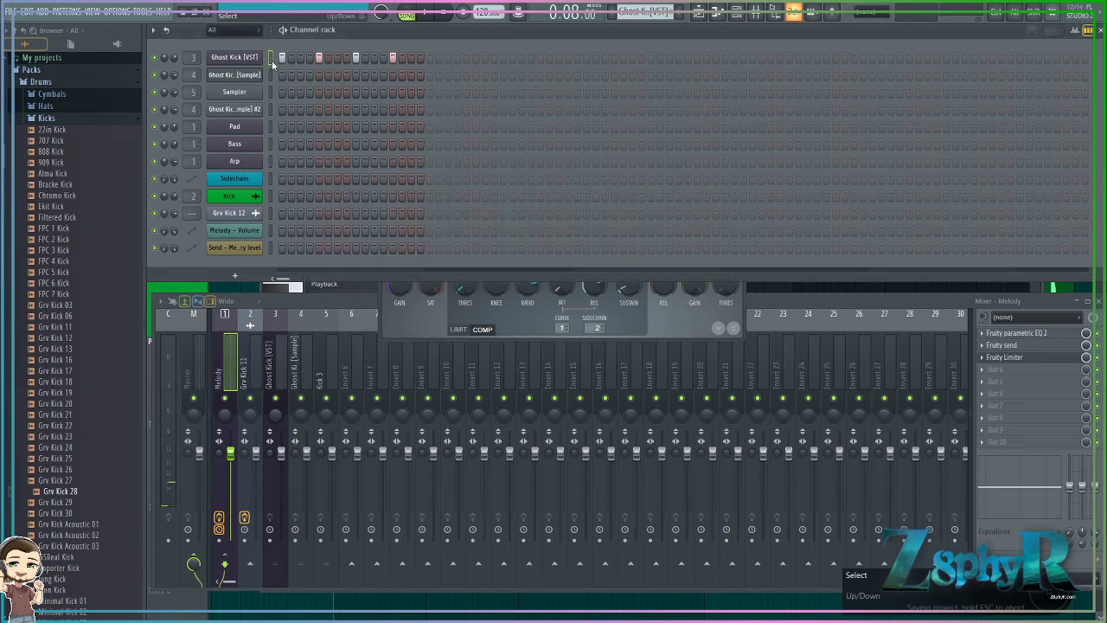
pyautogui.click(535, 317)
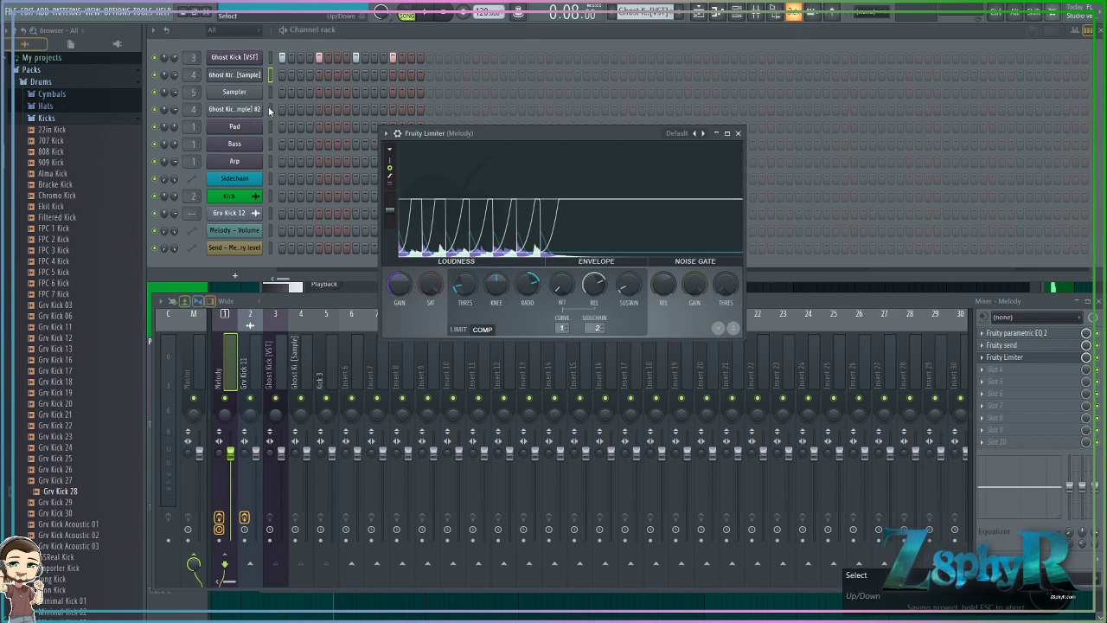
# Step: Review the ghost kick and Melody mixer tracks, and move the mixer window lower to uncover the channel settings
pyautogui.click(270, 110)
pyautogui.click(309, 379)
pyautogui.click(246, 381)
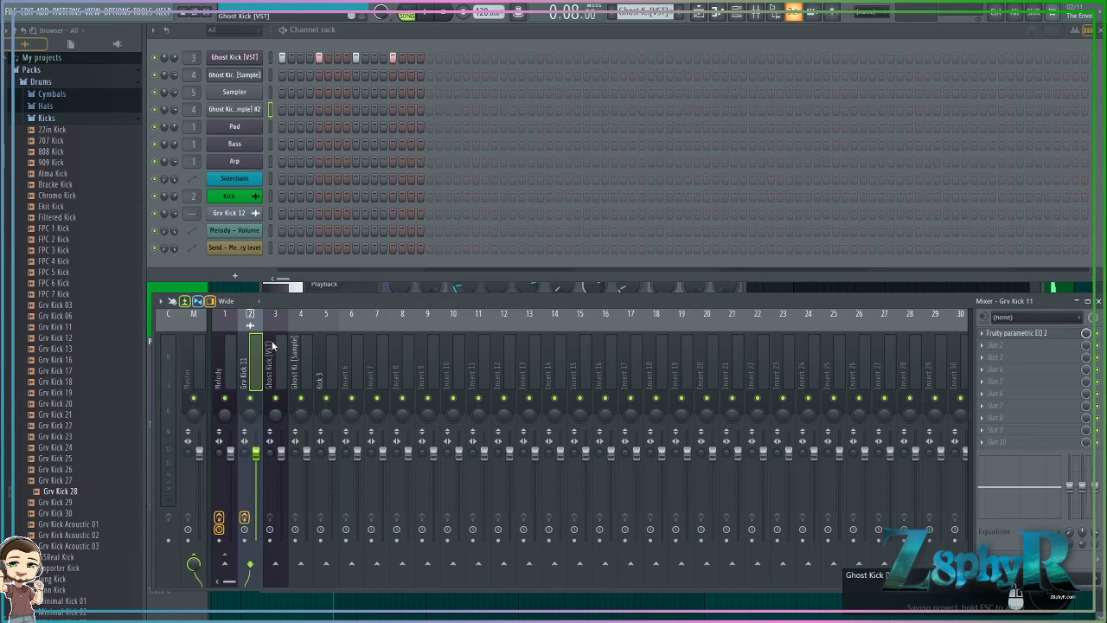
pyautogui.moveTo(393, 303); pyautogui.dragTo(381, 335)
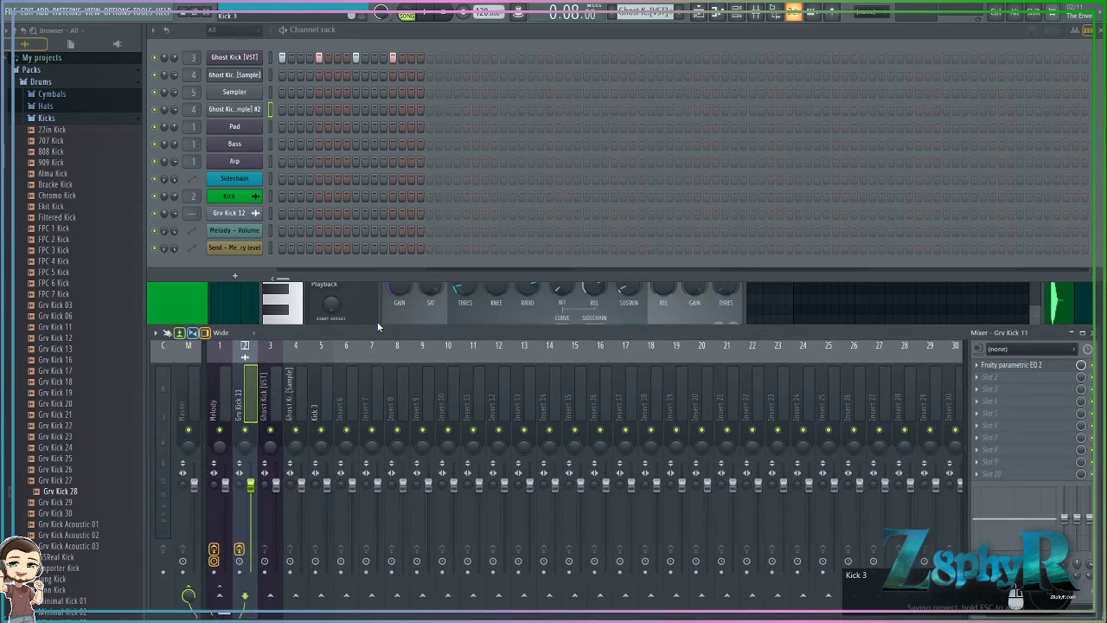
pyautogui.click(378, 327)
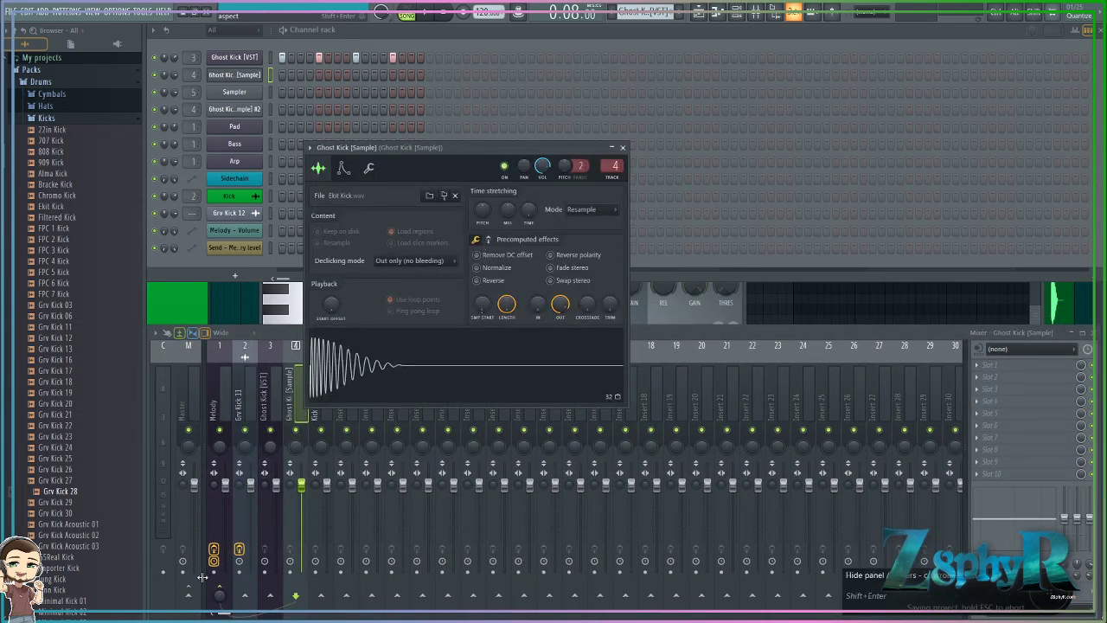
pyautogui.click(226, 390)
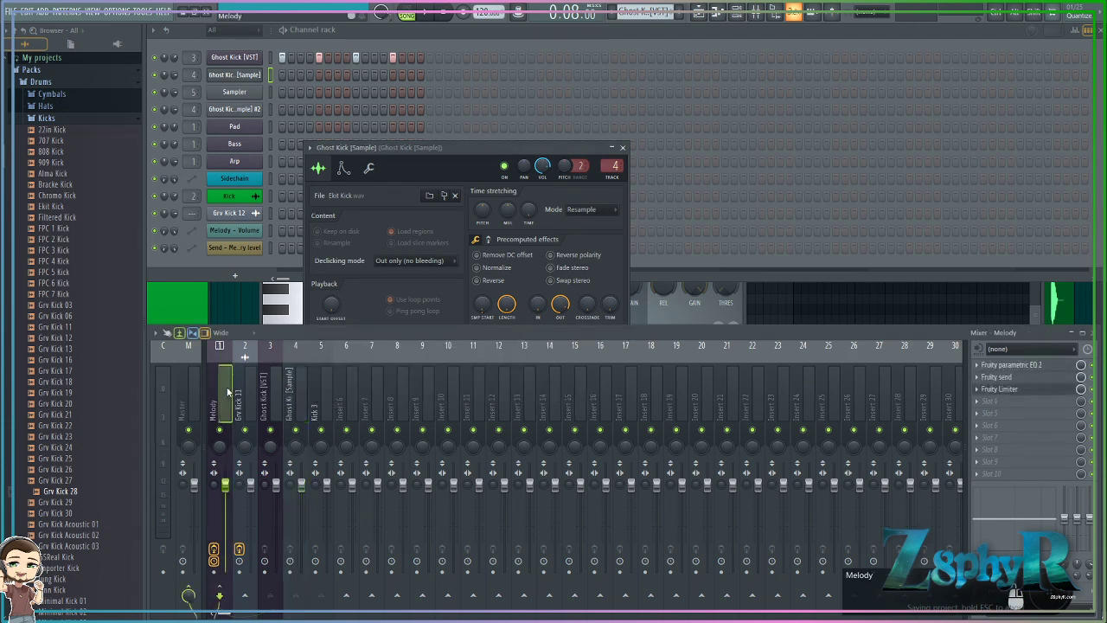
pyautogui.click(291, 394)
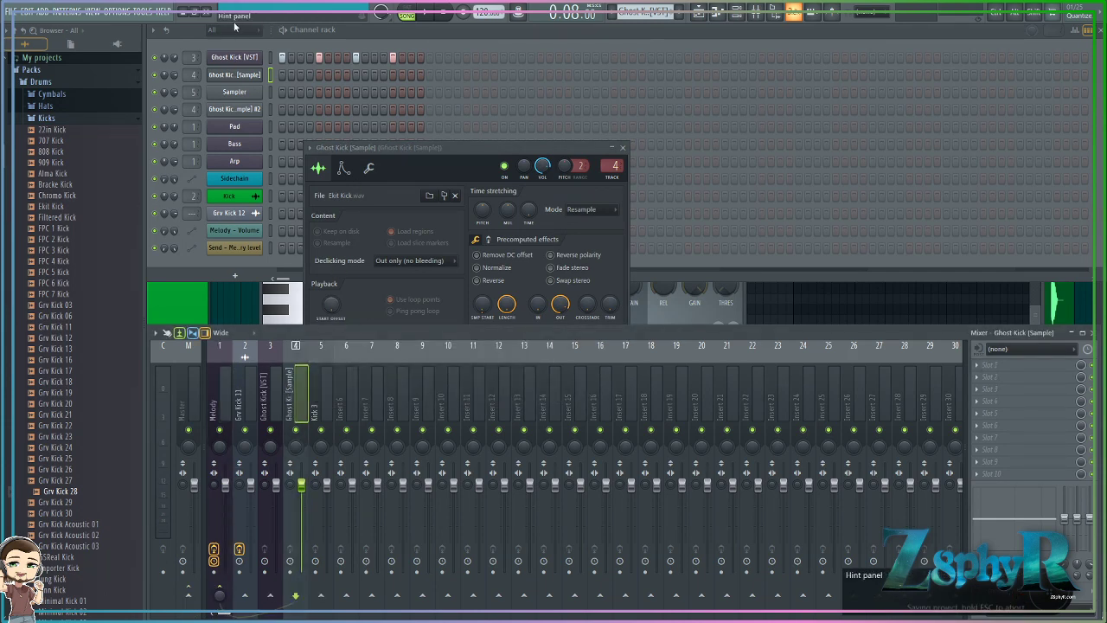
# Step: Point out the Ghost Kick [VST] and Ghost Kick [Sample] channels, then close the sample channel's settings
pyautogui.click(267, 56)
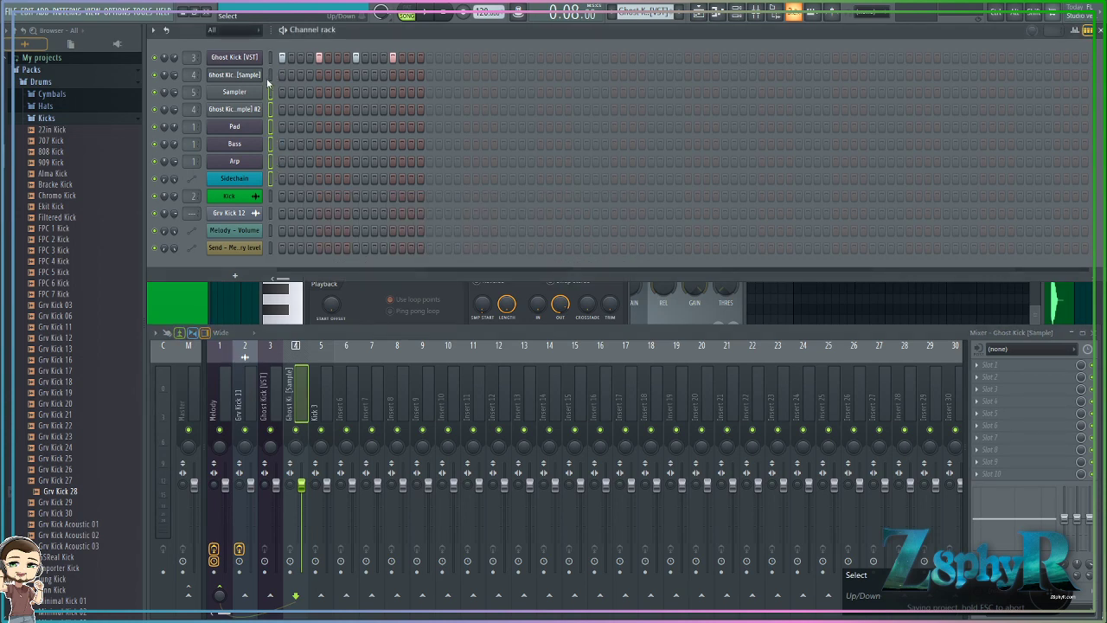
pyautogui.click(270, 74)
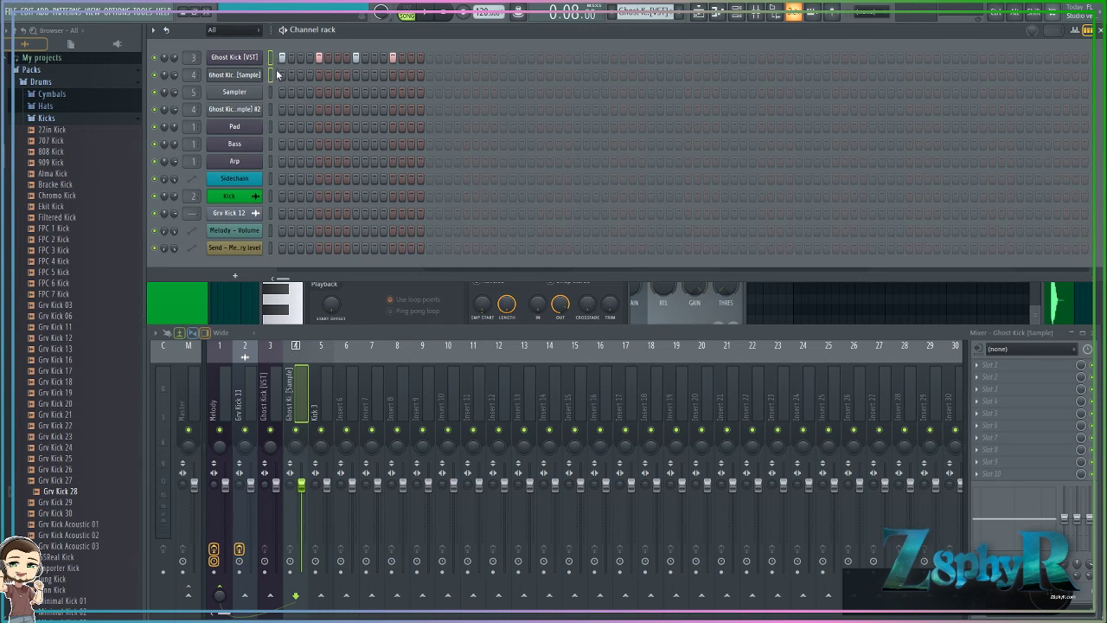
pyautogui.click(245, 58)
pyautogui.click(234, 74)
pyautogui.click(622, 147)
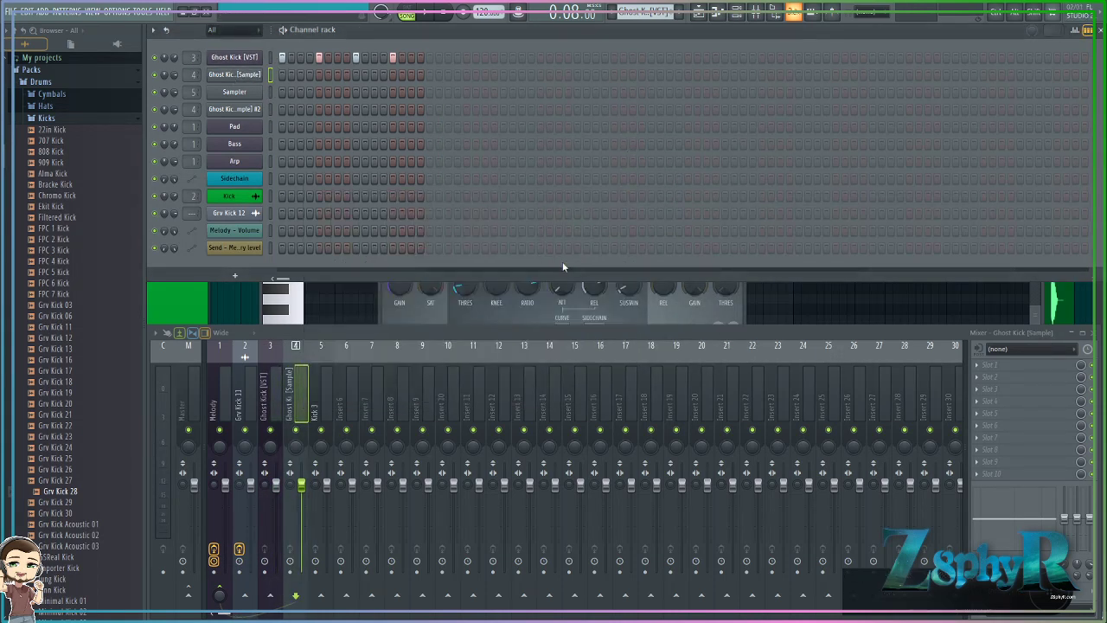
# Step: Open the Ghost Kick [Sample] pattern from the playlist and inspect its notes and its steps in the channel rack
pyautogui.click(161, 296)
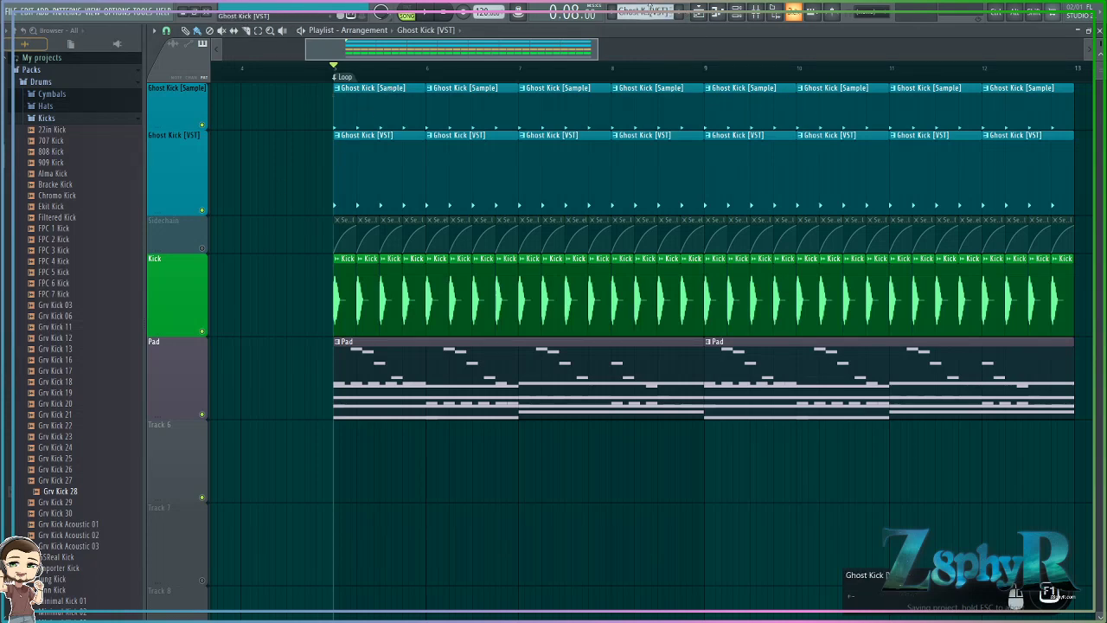
pyautogui.doubleClick(400, 109)
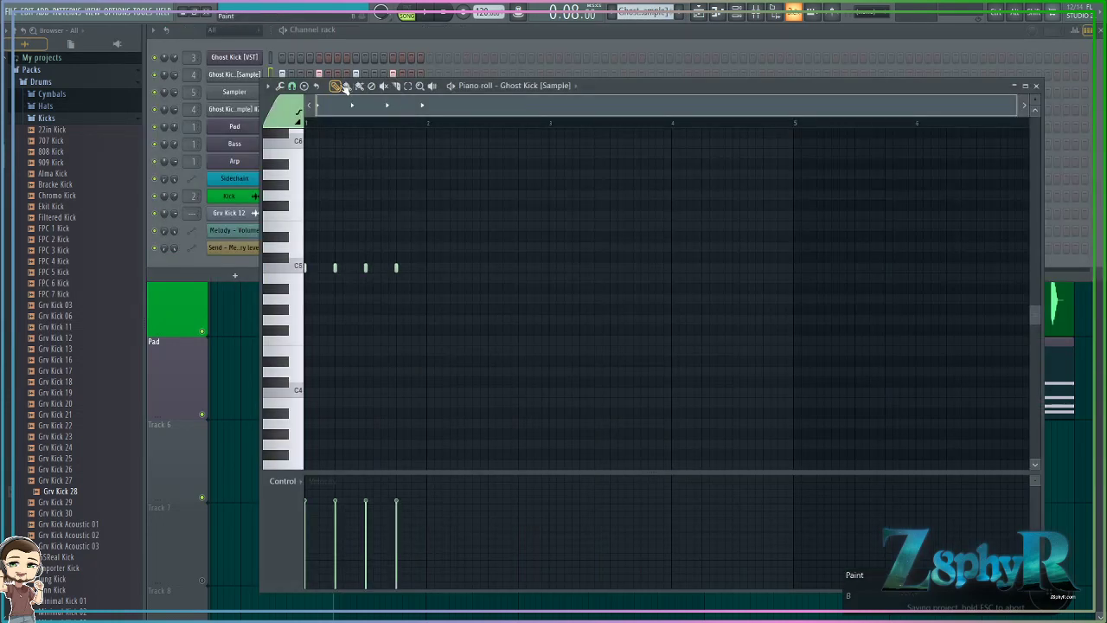
pyautogui.click(370, 40)
pyautogui.rightClick(245, 75)
pyautogui.click(280, 75)
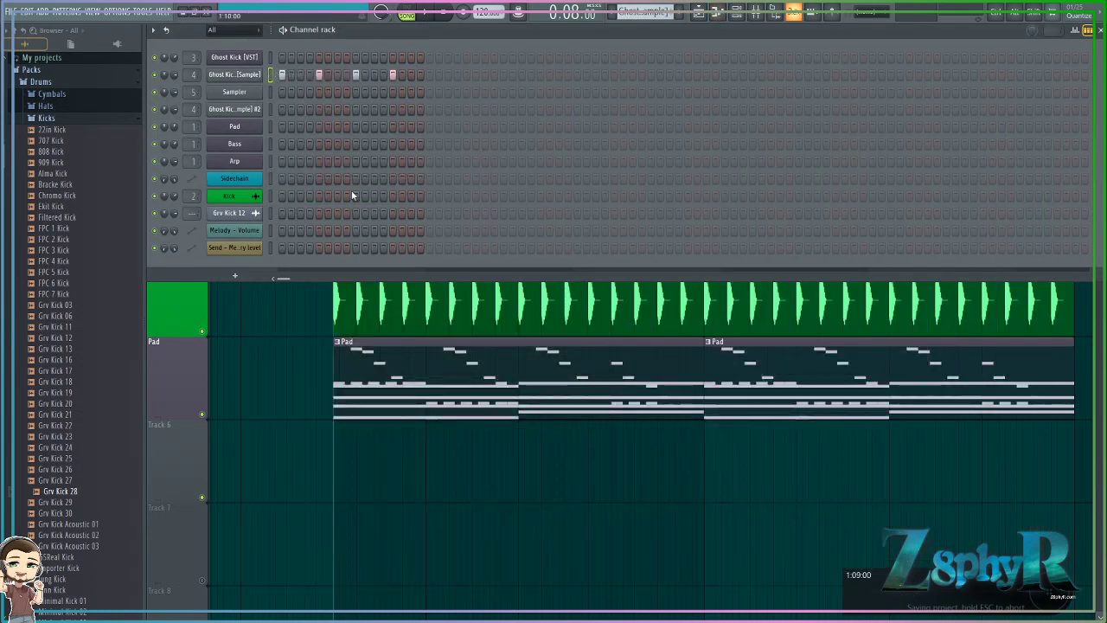
# Step: Open the Ghost Kick [Sample] channel's settings, show its target mixer track, and select the Melody mixer track
pyautogui.click(249, 77)
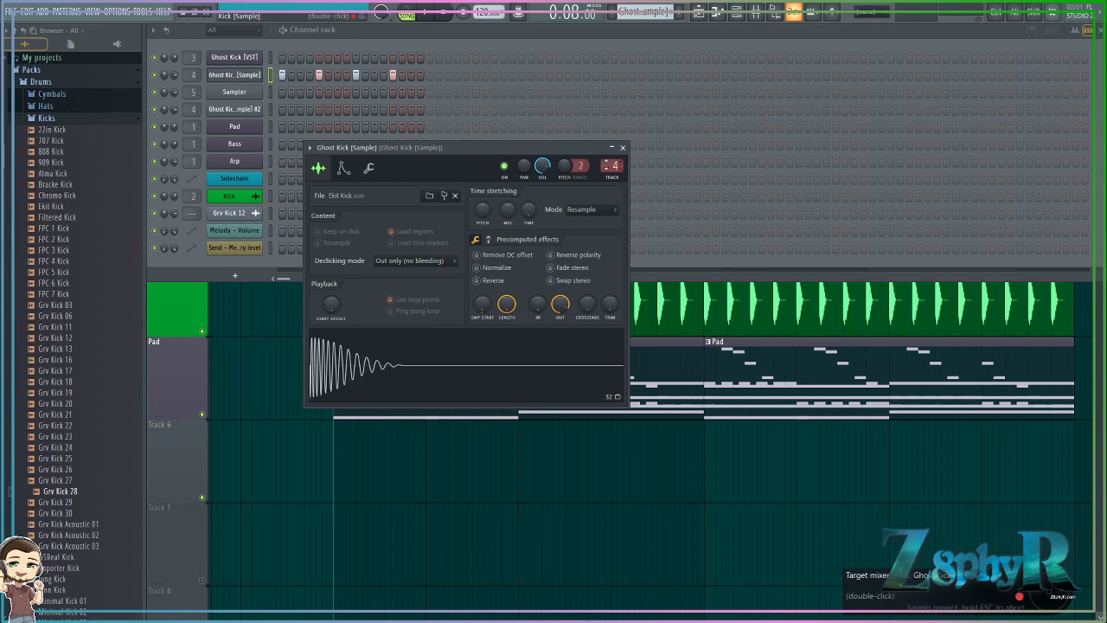
pyautogui.doubleClick(612, 165)
pyautogui.click(1004, 365)
pyautogui.click(742, 338)
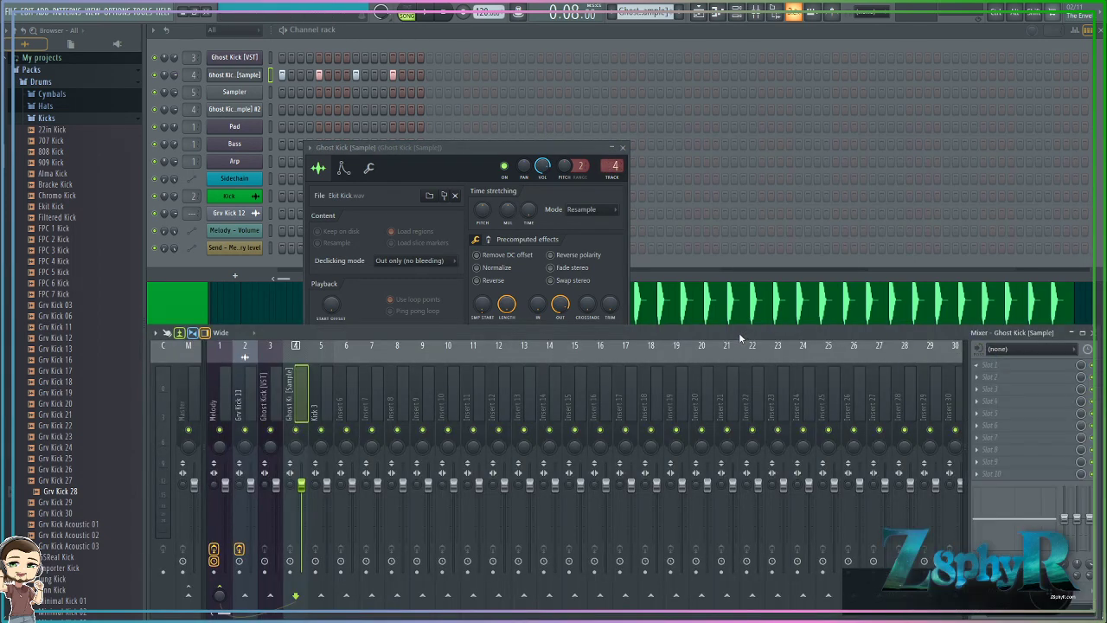
pyautogui.click(211, 395)
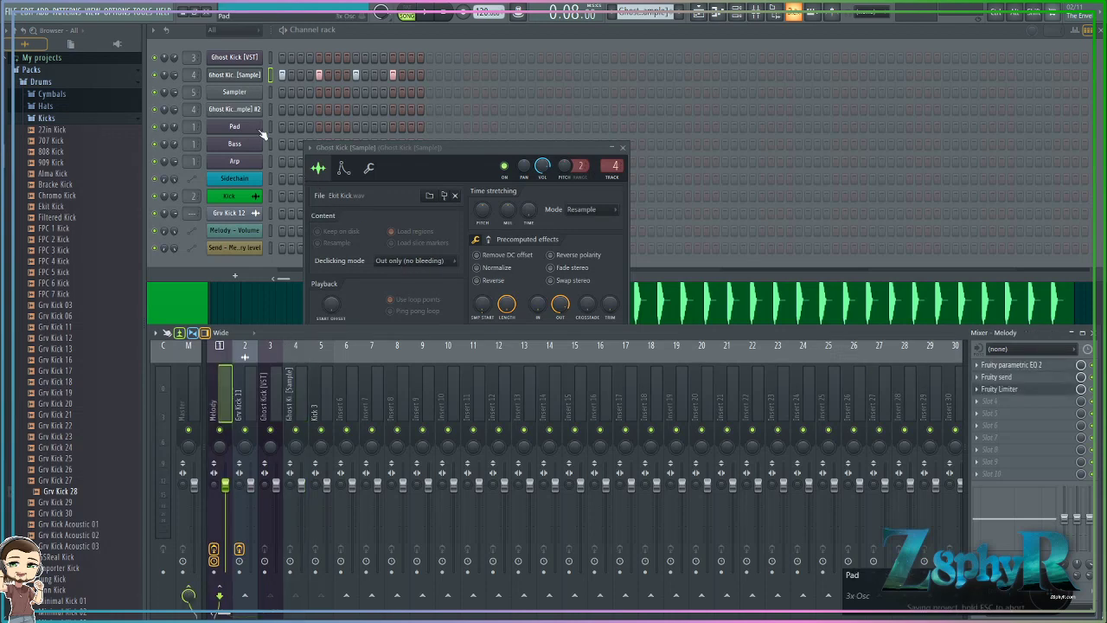
# Step: Review the Pad to Arp channels and each mixer track in turn, ending with the Ghost Kick [Sample] settings closed
pyautogui.moveTo(273, 126); pyautogui.dragTo(279, 162)
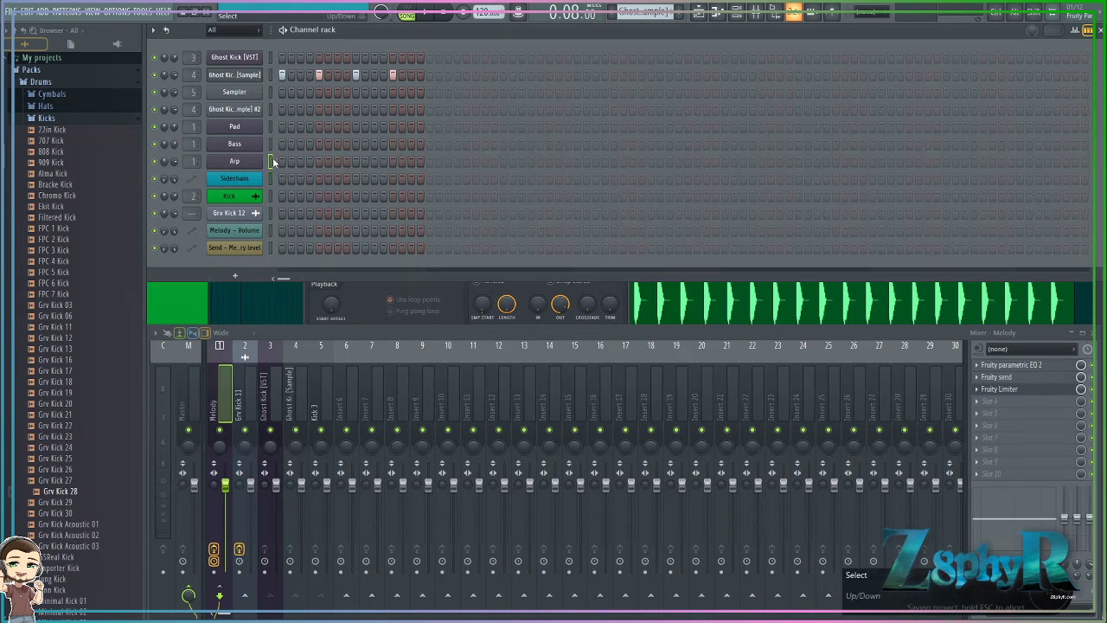
pyautogui.click(271, 134)
pyautogui.click(192, 391)
pyautogui.click(217, 387)
pyautogui.click(244, 386)
pyautogui.click(274, 386)
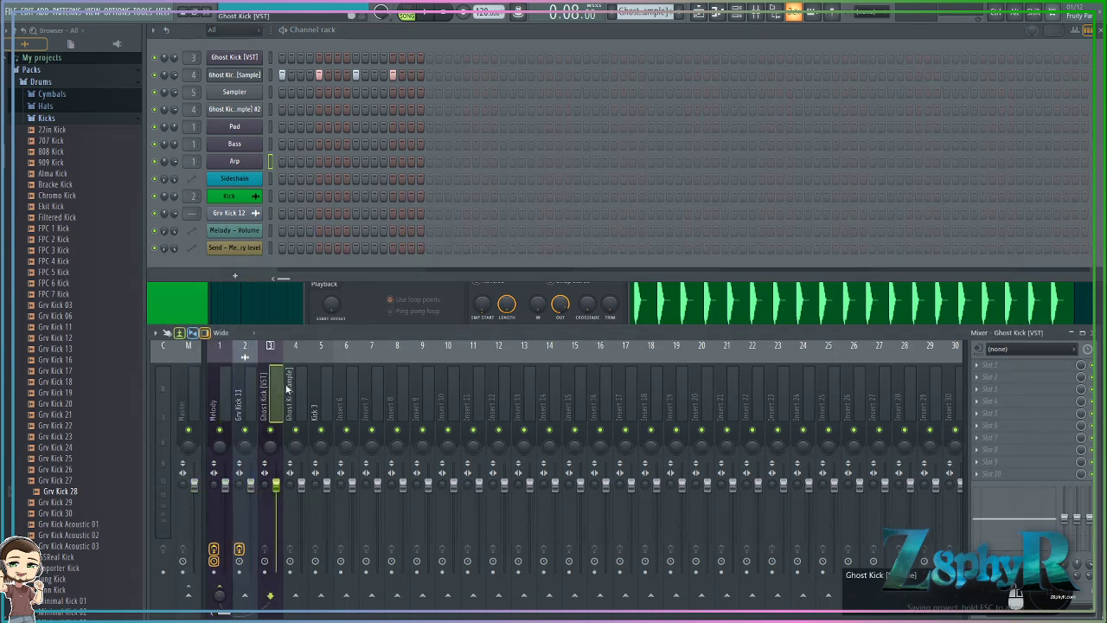
pyautogui.click(311, 385)
pyautogui.click(385, 292)
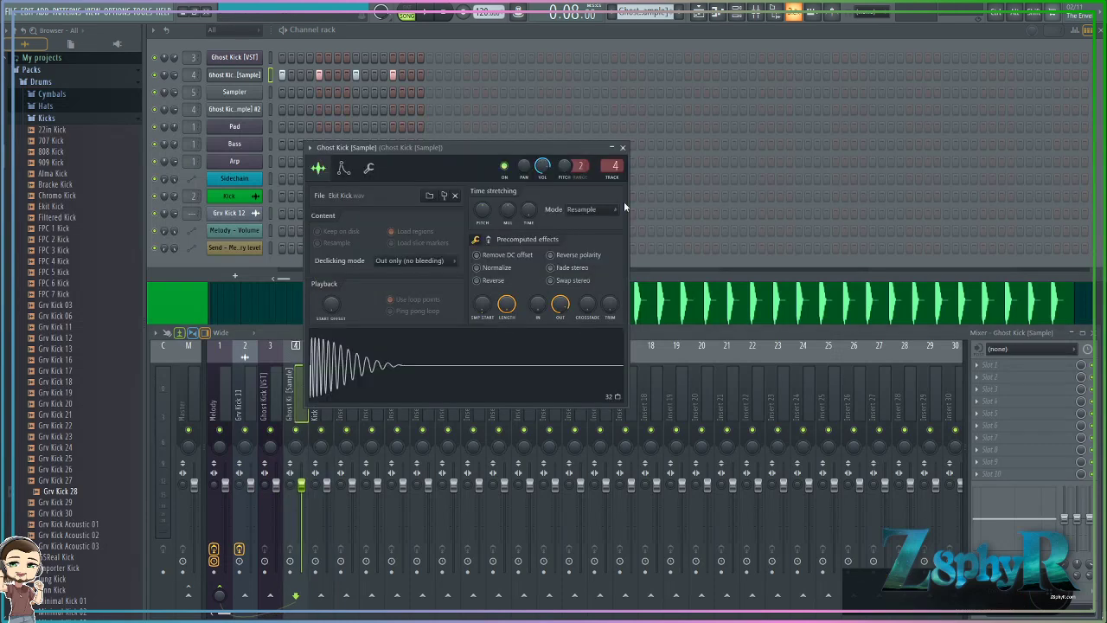
pyautogui.click(628, 151)
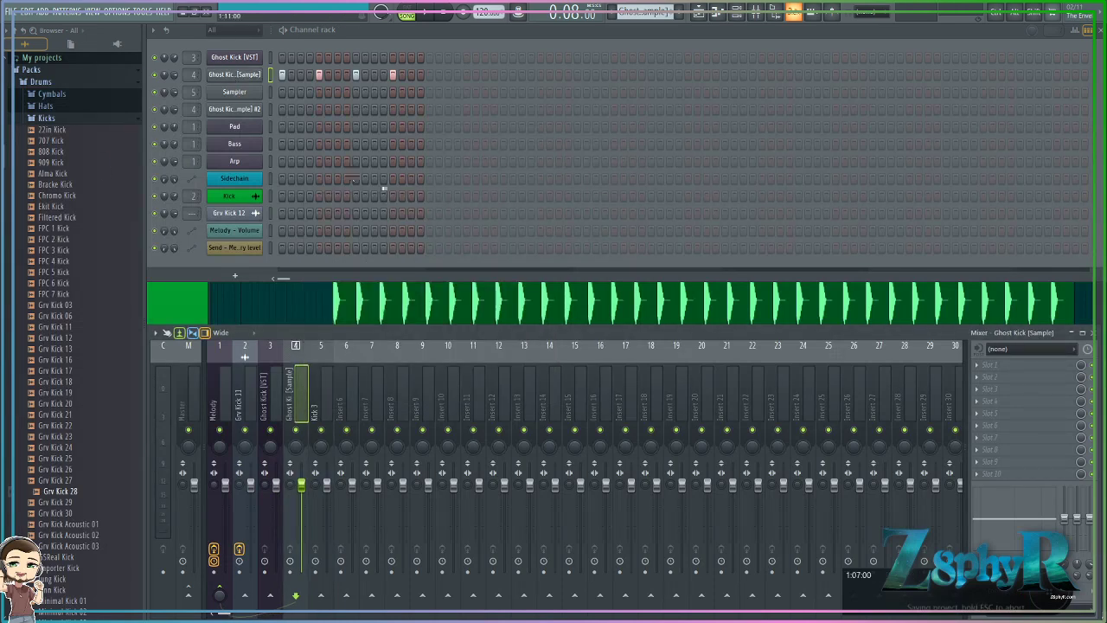
# Step: Add Fruity Love Philter to the Melody track's fourth effect slot and reposition its window
pyautogui.click(323, 396)
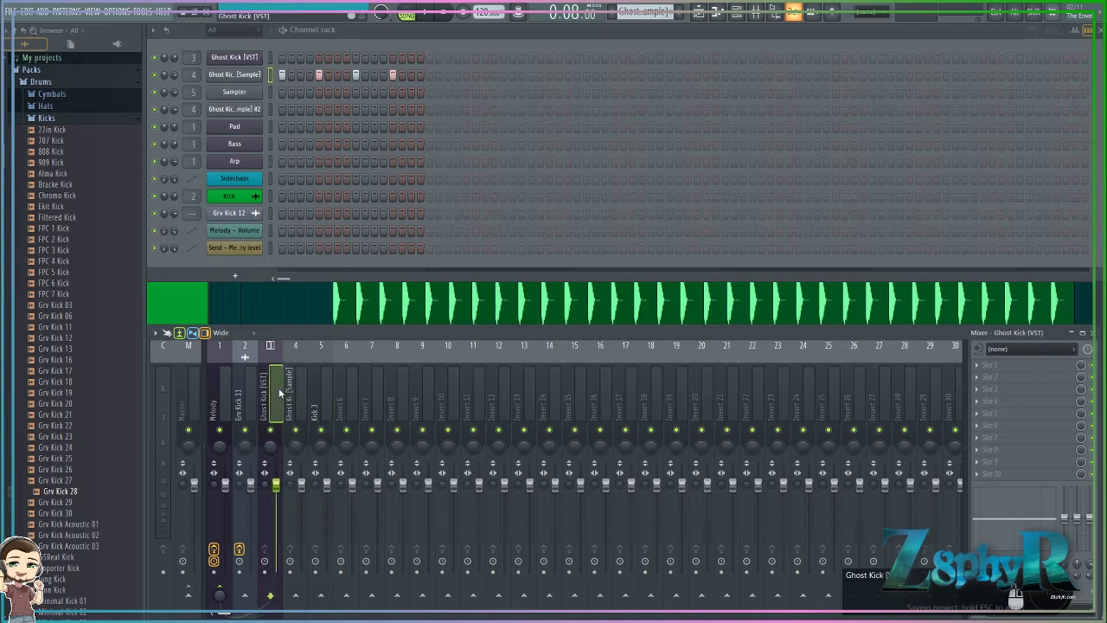
pyautogui.click(249, 388)
pyautogui.click(221, 391)
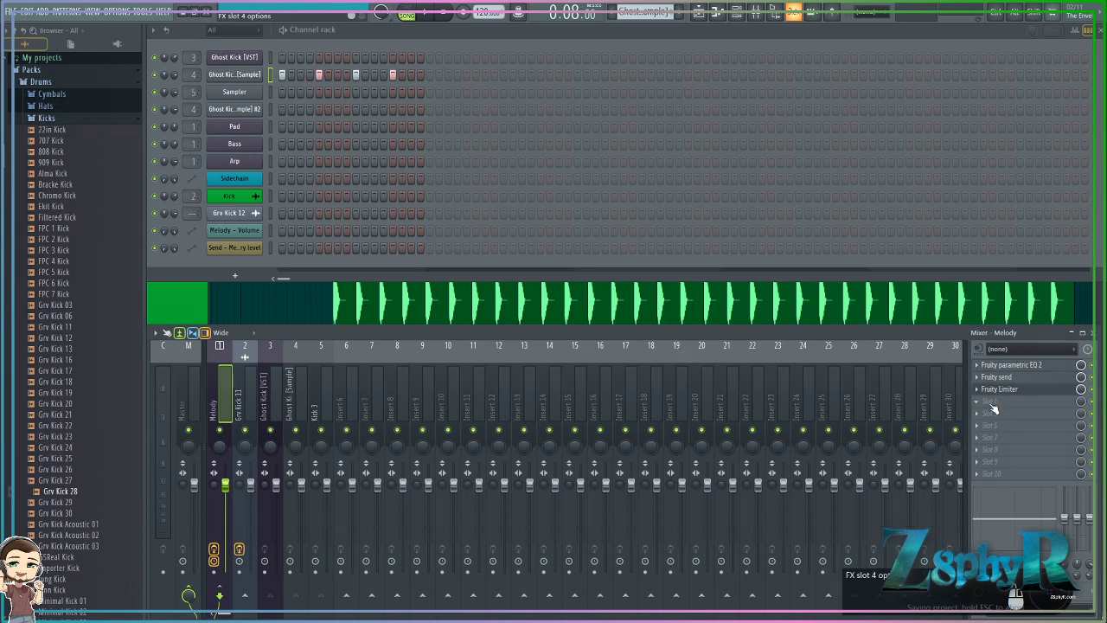
pyautogui.click(983, 412)
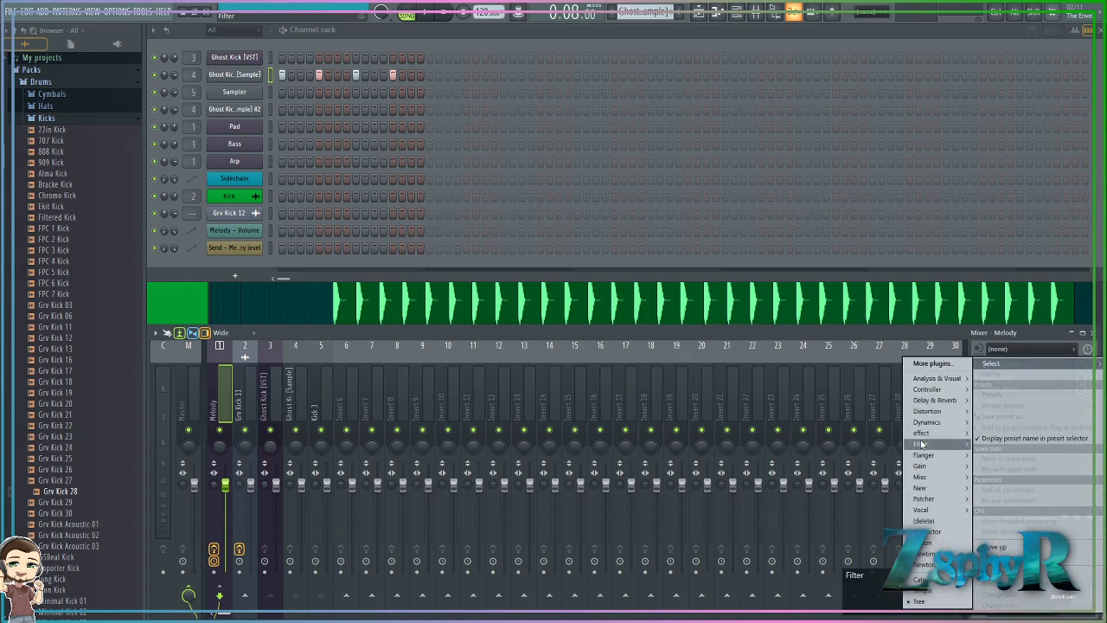
pyautogui.moveTo(921, 444)
pyautogui.click(862, 454)
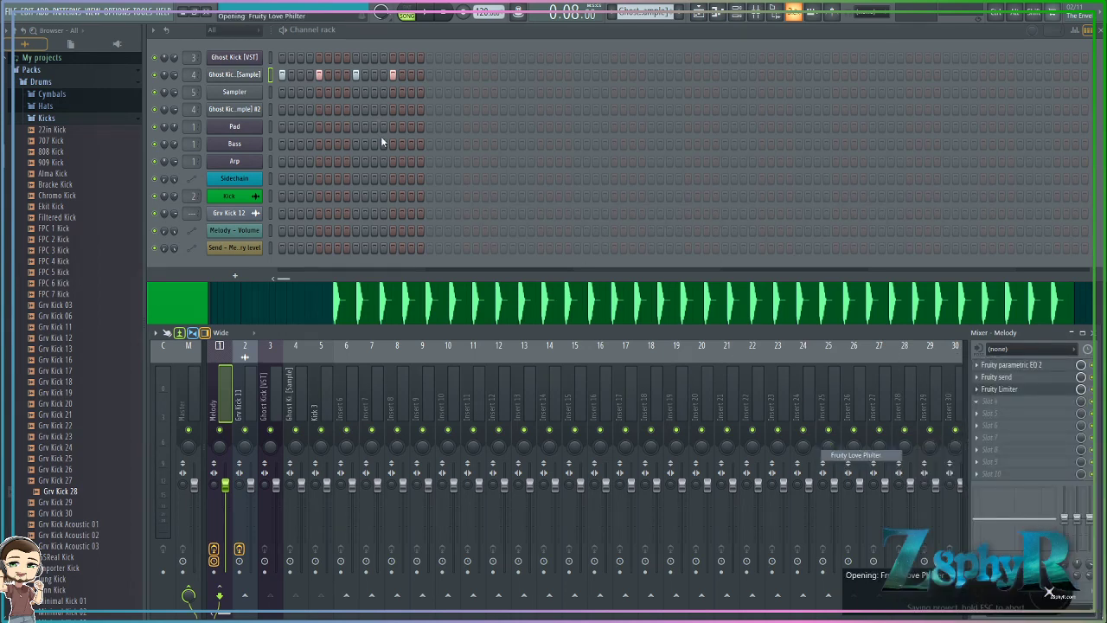
pyautogui.moveTo(531, 103); pyautogui.dragTo(502, 190)
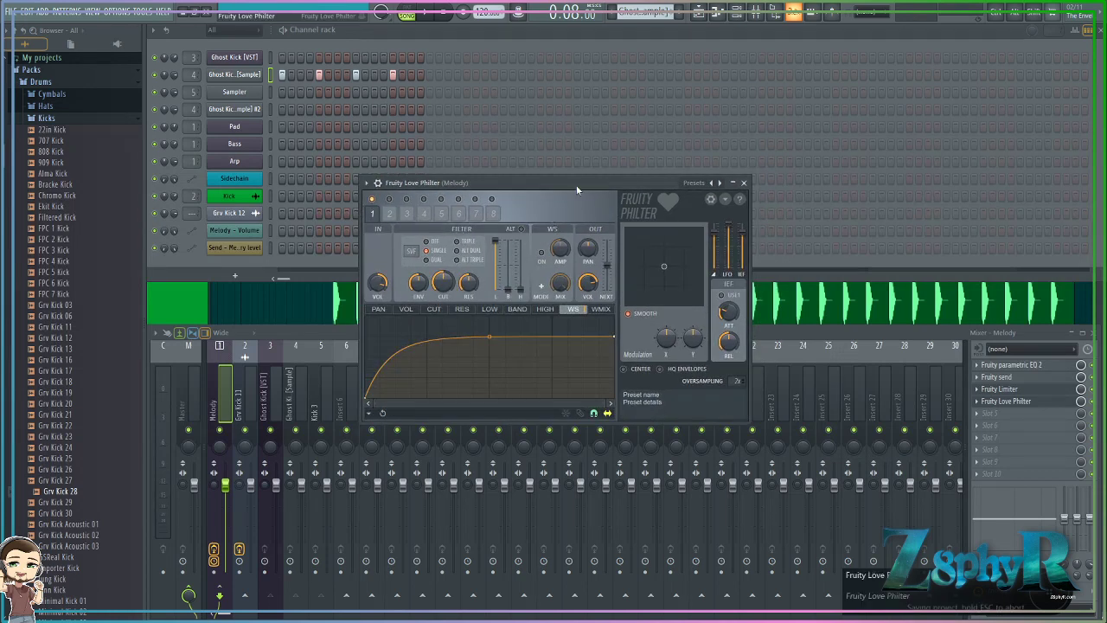
# Step: Load the Volume and panning preset from the Special group in Fruity Love Philter
pyautogui.click(722, 184)
pyautogui.moveTo(742, 195)
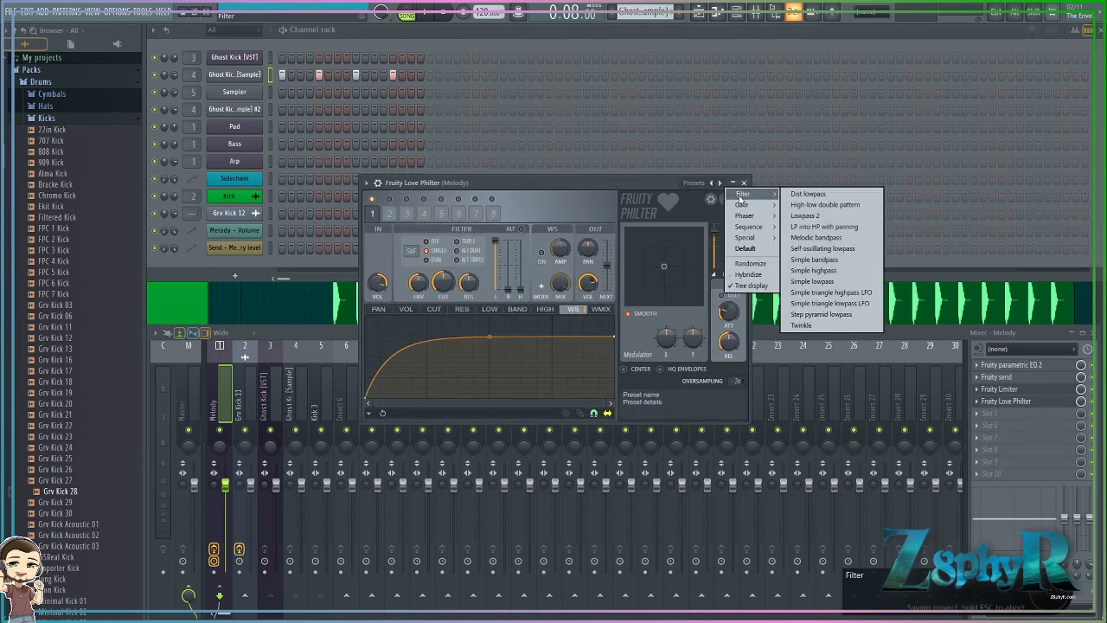
pyautogui.moveTo(742, 229)
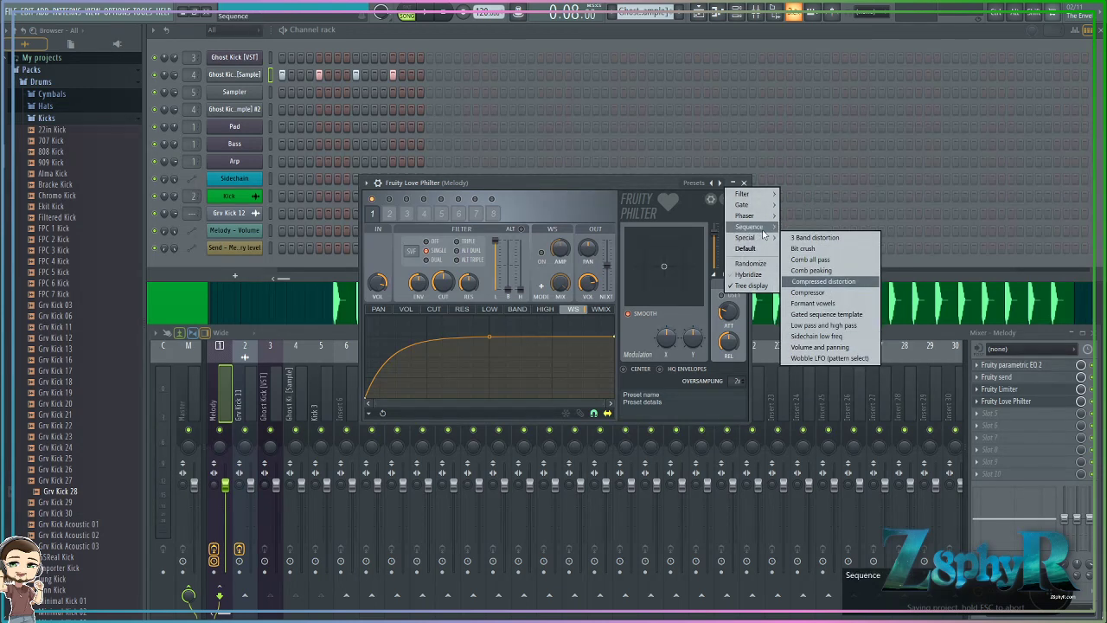
pyautogui.click(819, 347)
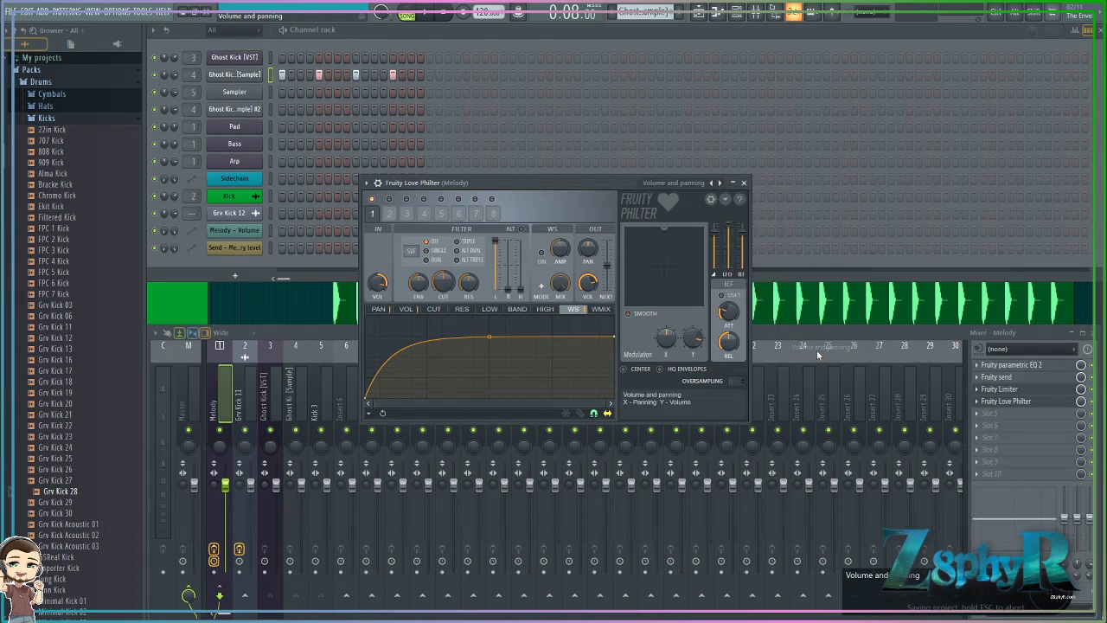
# Step: Load the Sidechain low freq preset from the Special group in Fruity Love Philter
pyautogui.click(718, 183)
pyautogui.moveTo(746, 236)
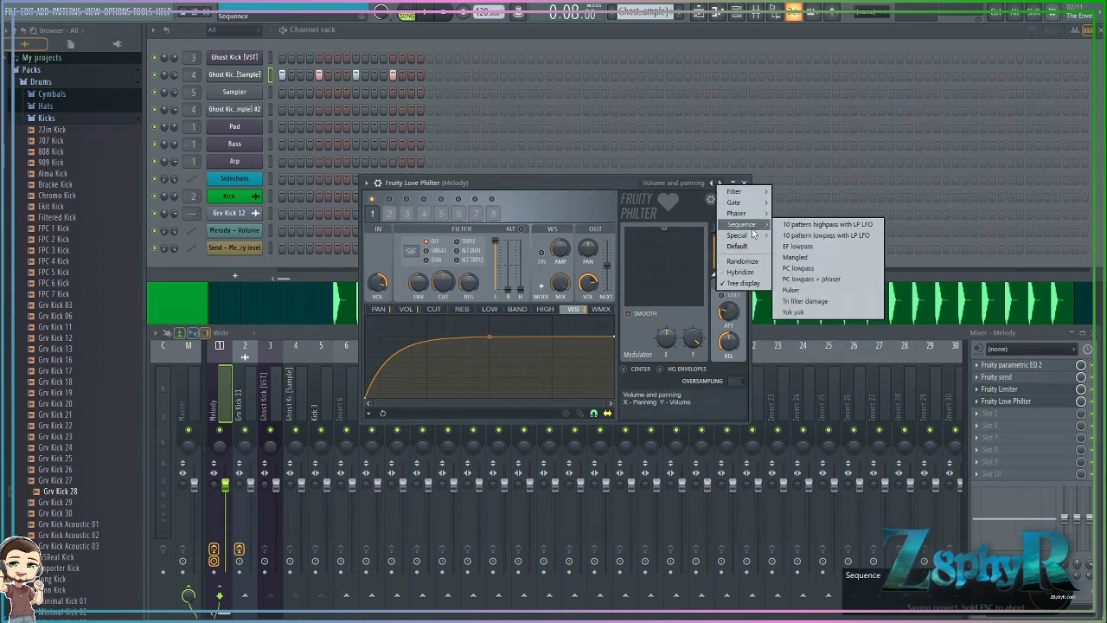
pyautogui.click(808, 334)
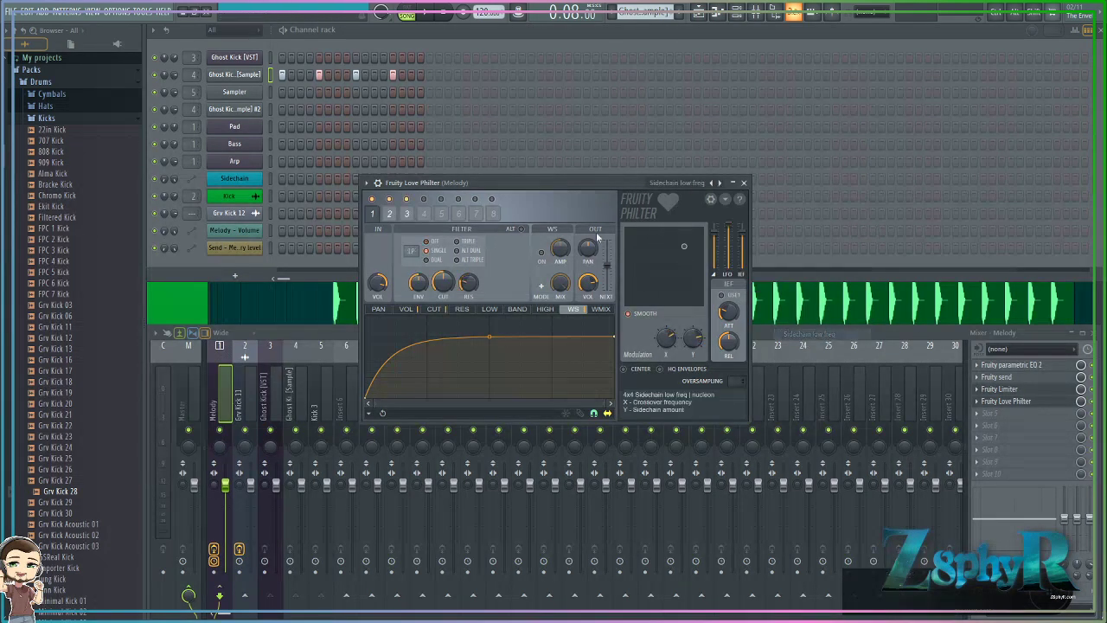
pyautogui.moveTo(551, 183); pyautogui.dragTo(581, 169)
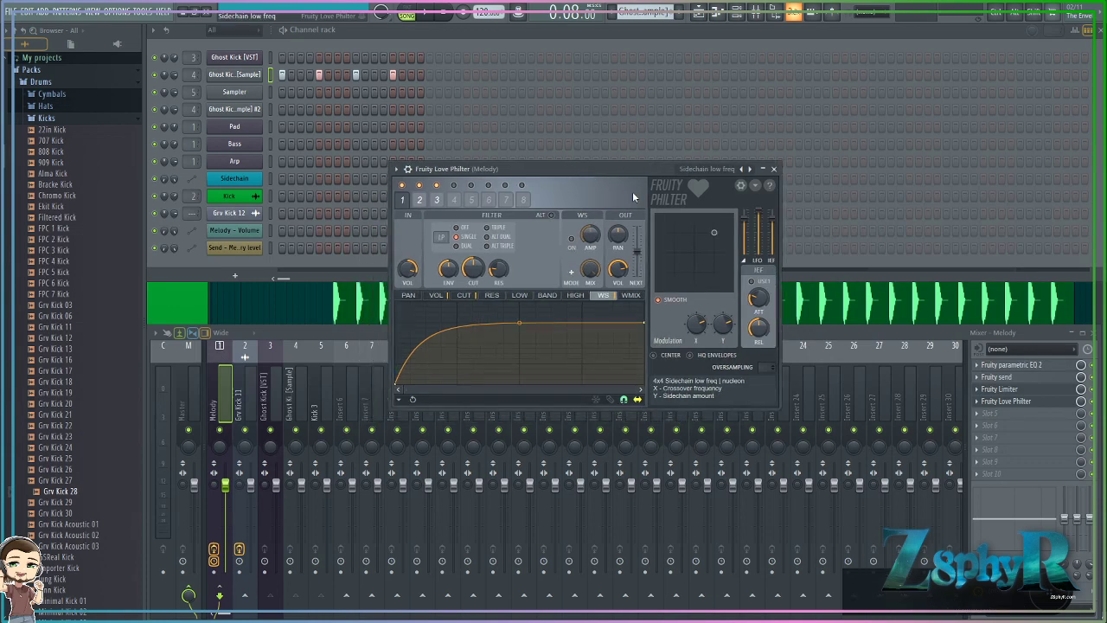
# Step: Disable the Melody track's Fruity Limiter and move the Love Philter window clear of the mixer to audition its sidechain
pyautogui.click(1088, 394)
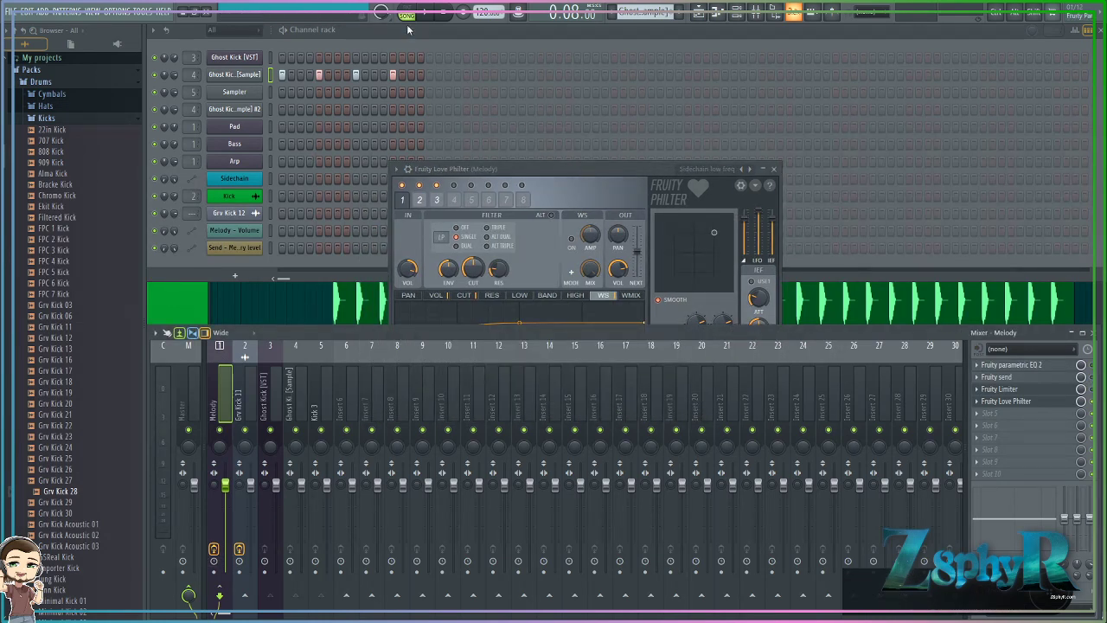
pyautogui.moveTo(557, 168); pyautogui.dragTo(514, 89)
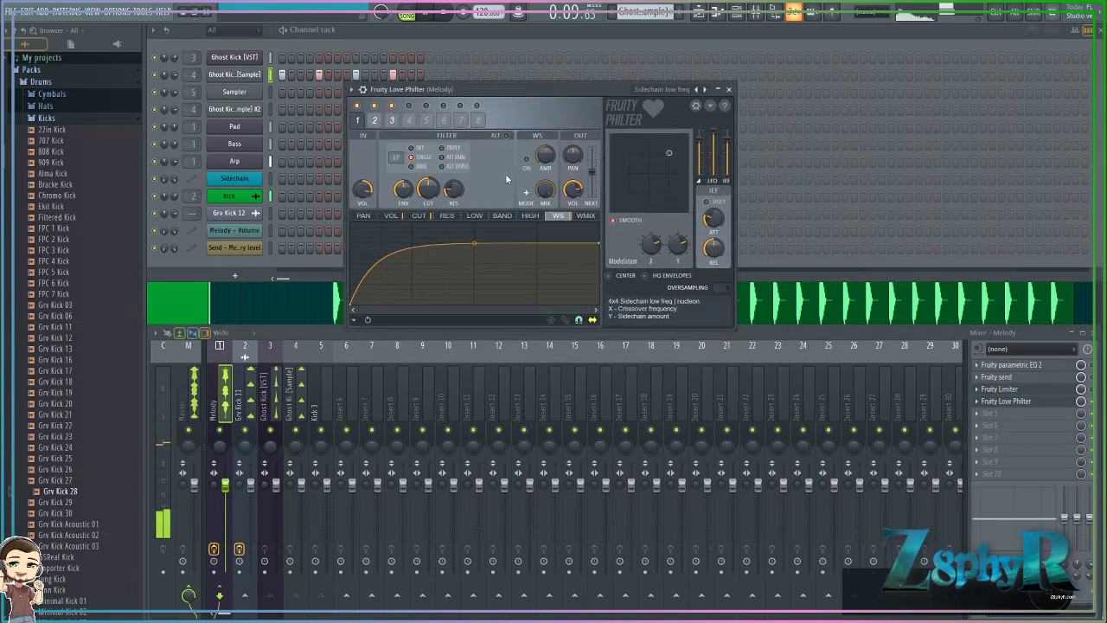
# Step: Adjust the XY modulation of the Sidechain low freq preset while it plays, bringing Modulation X to 47%
pyautogui.click(1096, 404)
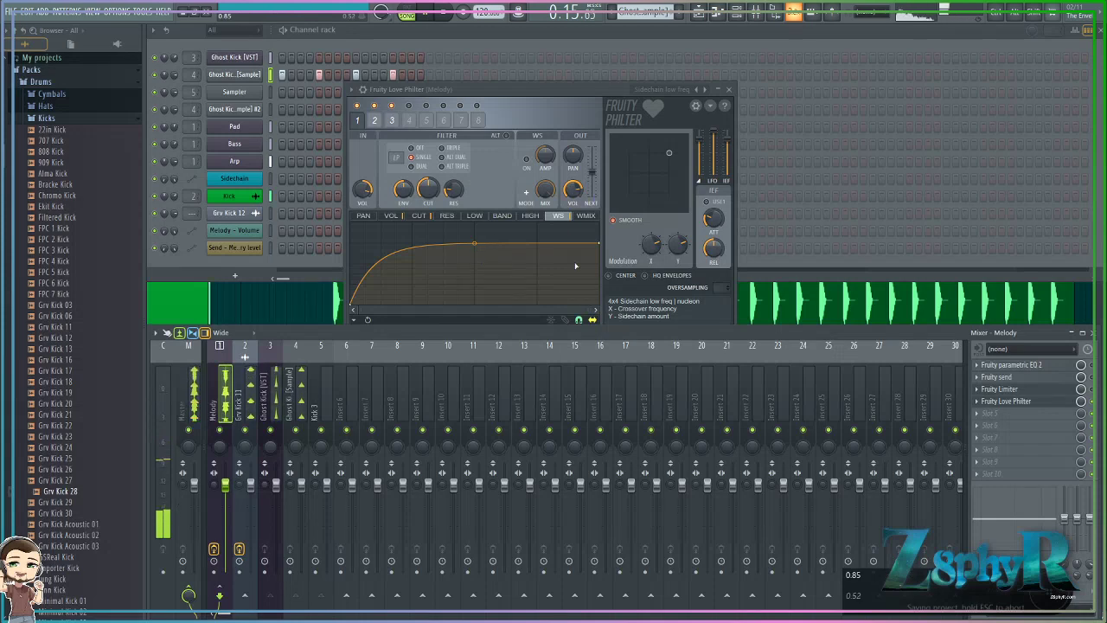
pyautogui.moveTo(679, 244); pyautogui.dragTo(652, 232)
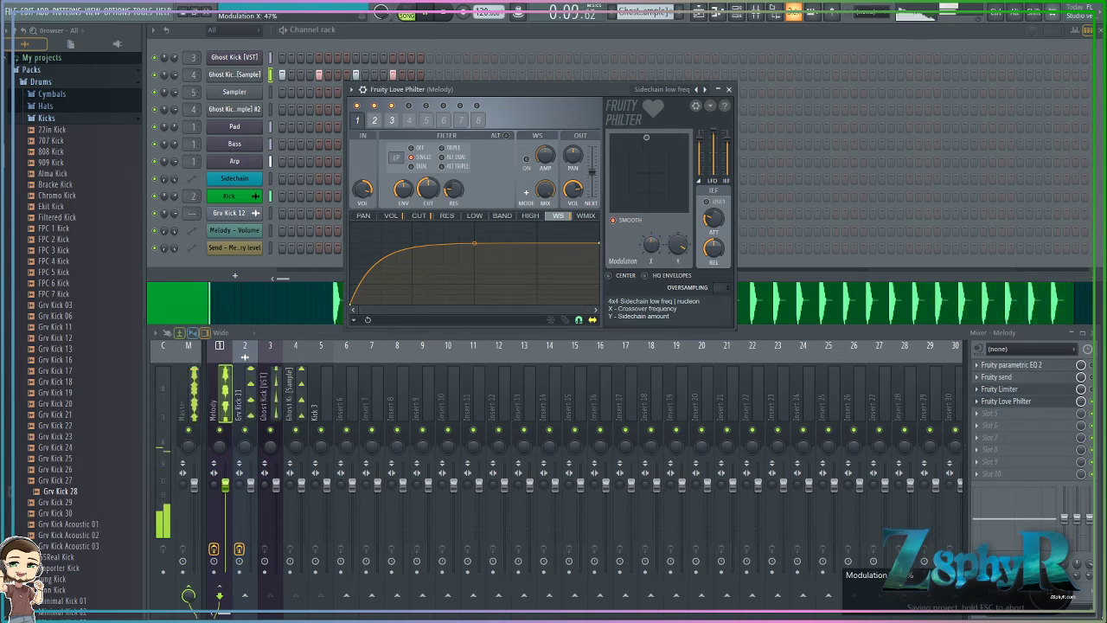
# Step: Look through Love Philter's cutoff and resonance envelopes and slightly lower the end of the volume pattern curve
pyautogui.click(419, 216)
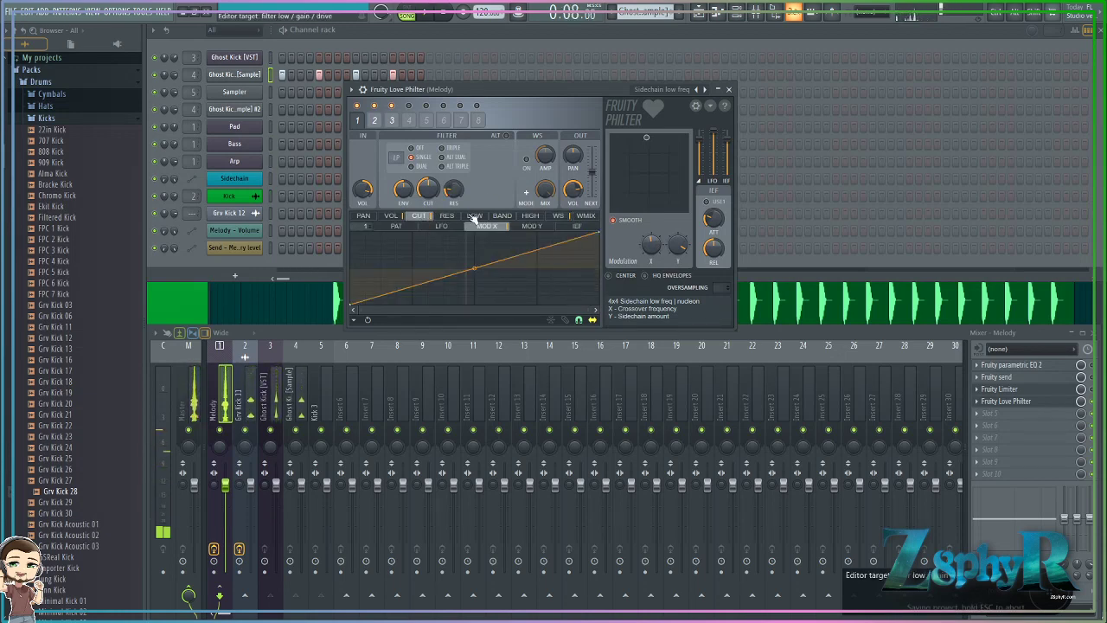
pyautogui.click(450, 217)
pyautogui.click(413, 217)
pyautogui.click(412, 226)
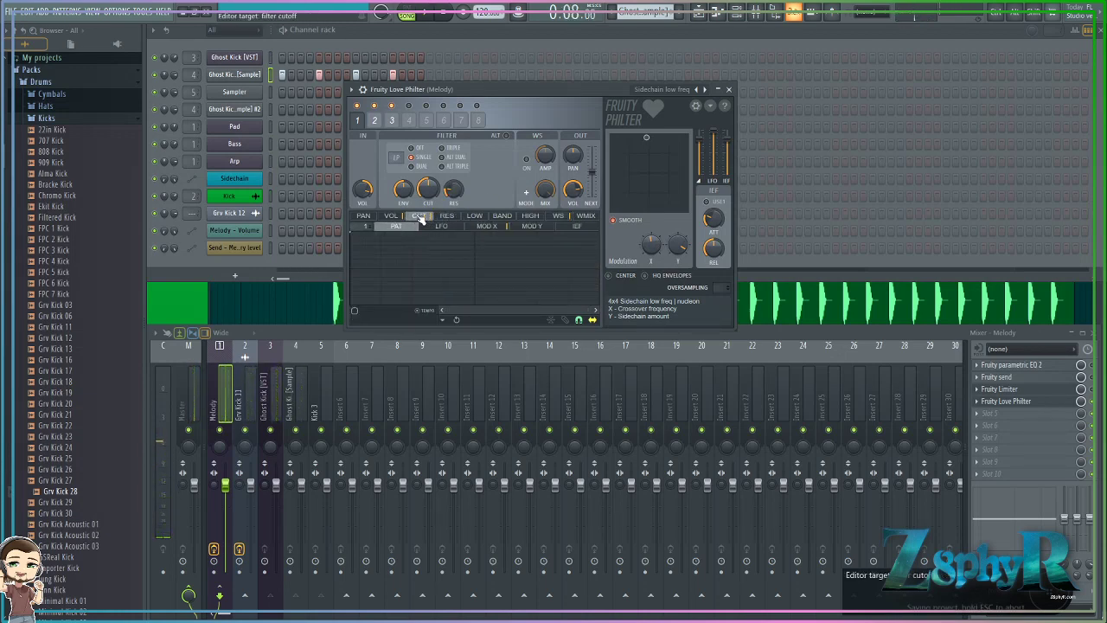
pyautogui.click(395, 217)
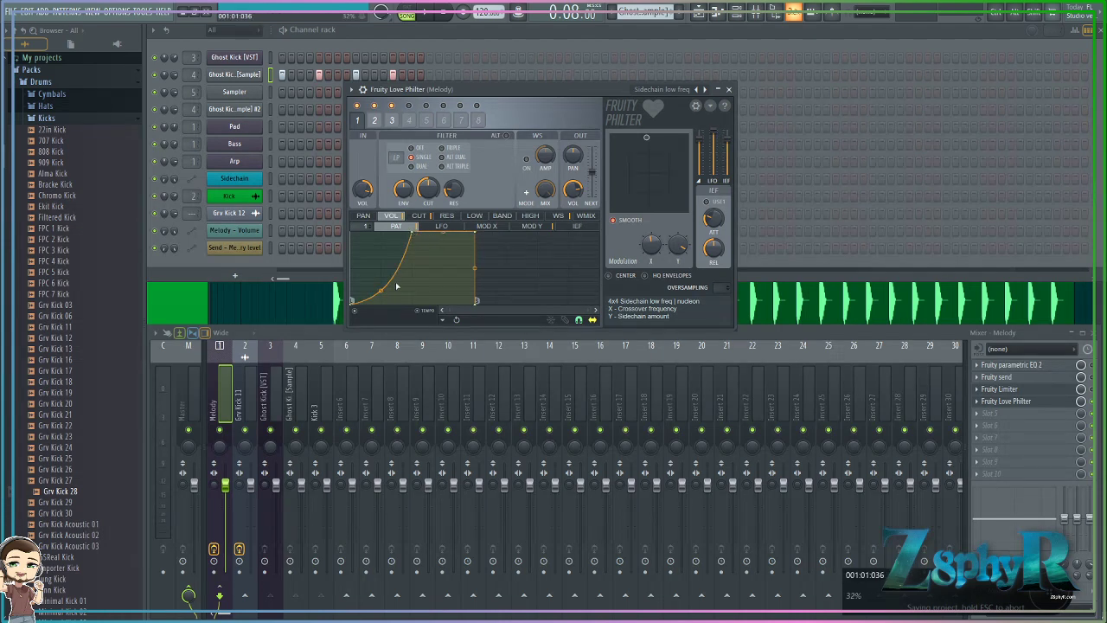
pyautogui.moveTo(381, 290); pyautogui.dragTo(352, 305)
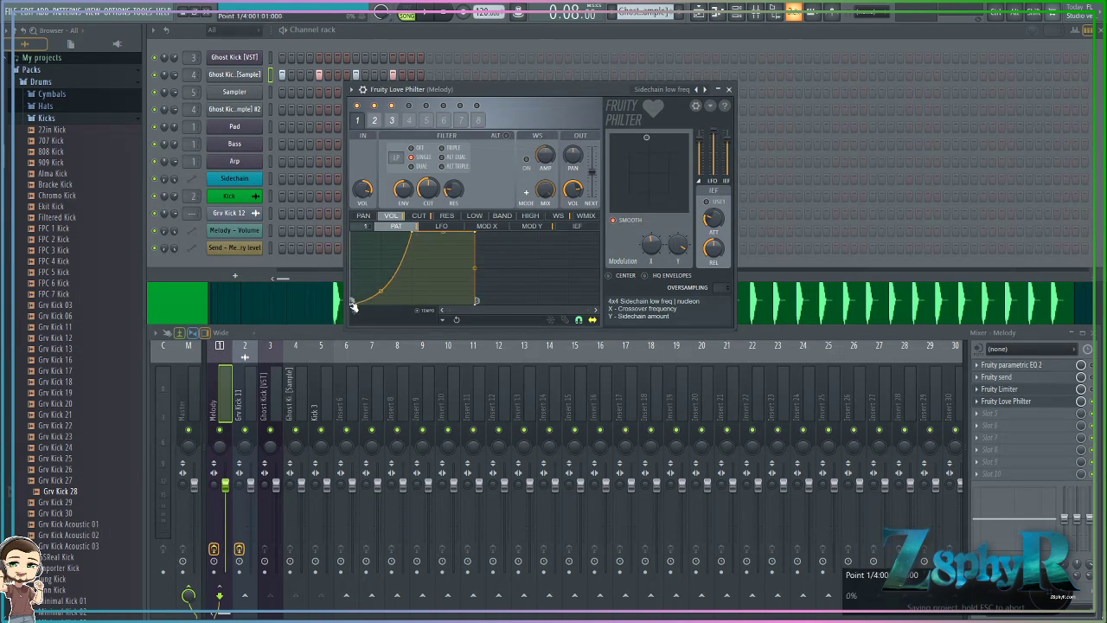
pyautogui.moveTo(477, 232); pyautogui.dragTo(440, 229)
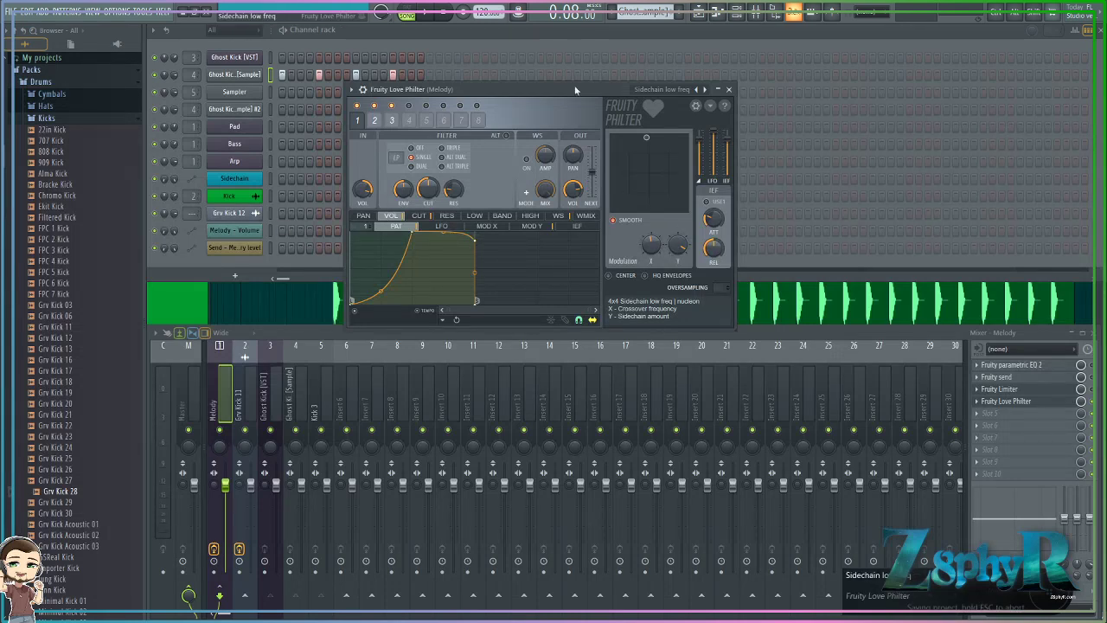
# Step: Reposition the Fruity Love Philter window and close it
pyautogui.moveTo(576, 89); pyautogui.dragTo(606, 81)
pyautogui.click(303, 329)
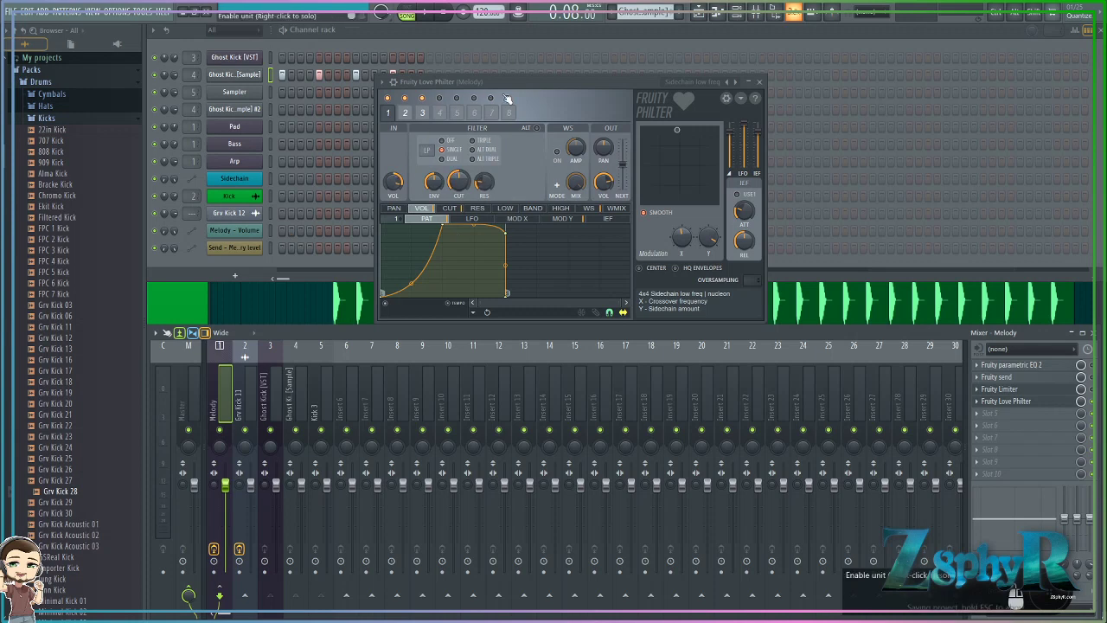
pyautogui.moveTo(581, 81); pyautogui.dragTo(529, 136)
pyautogui.click(707, 137)
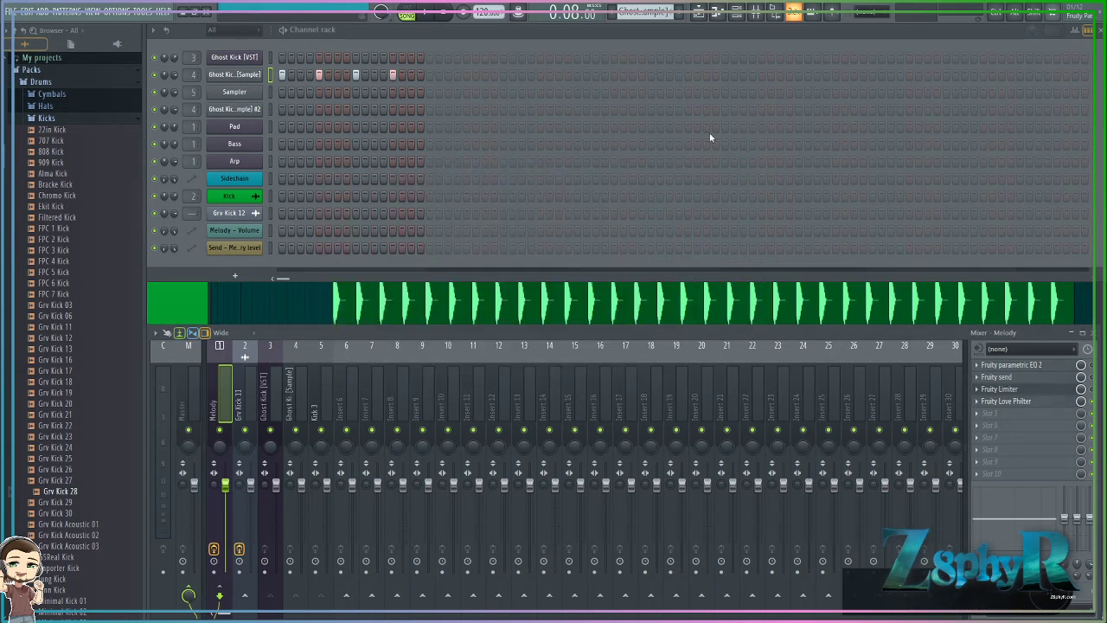
# Step: Replace Fruity Love Philter in the Melody track's fourth effect slot with Gross Beat from the Misc group
pyautogui.click(979, 401)
pyautogui.click(900, 353)
pyautogui.click(978, 402)
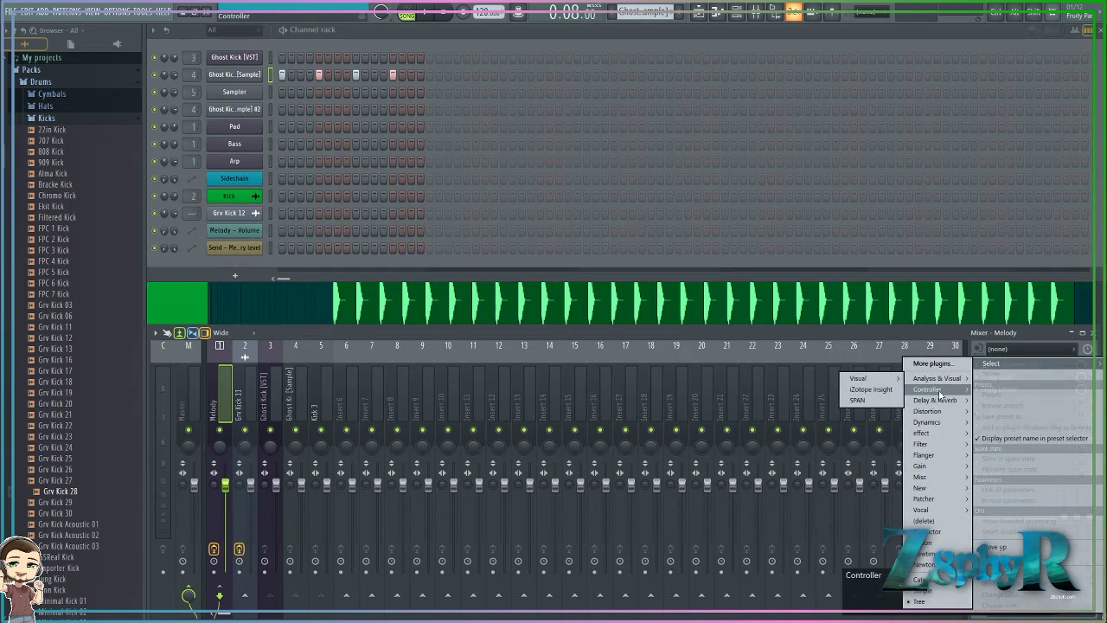
pyautogui.moveTo(948, 401)
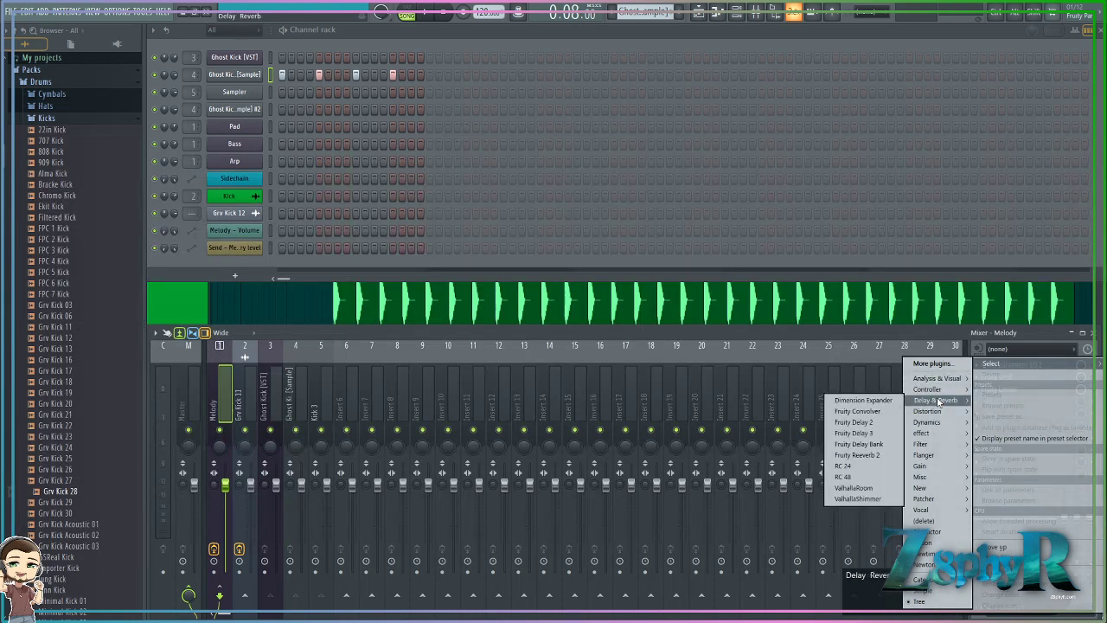
pyautogui.moveTo(933, 471)
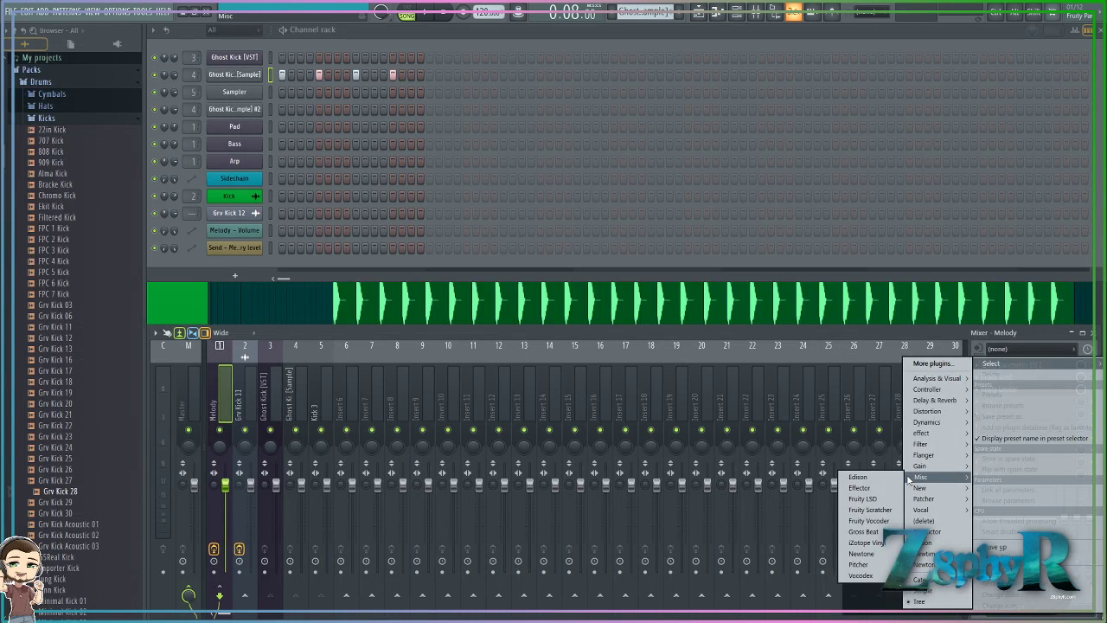
pyautogui.click(864, 532)
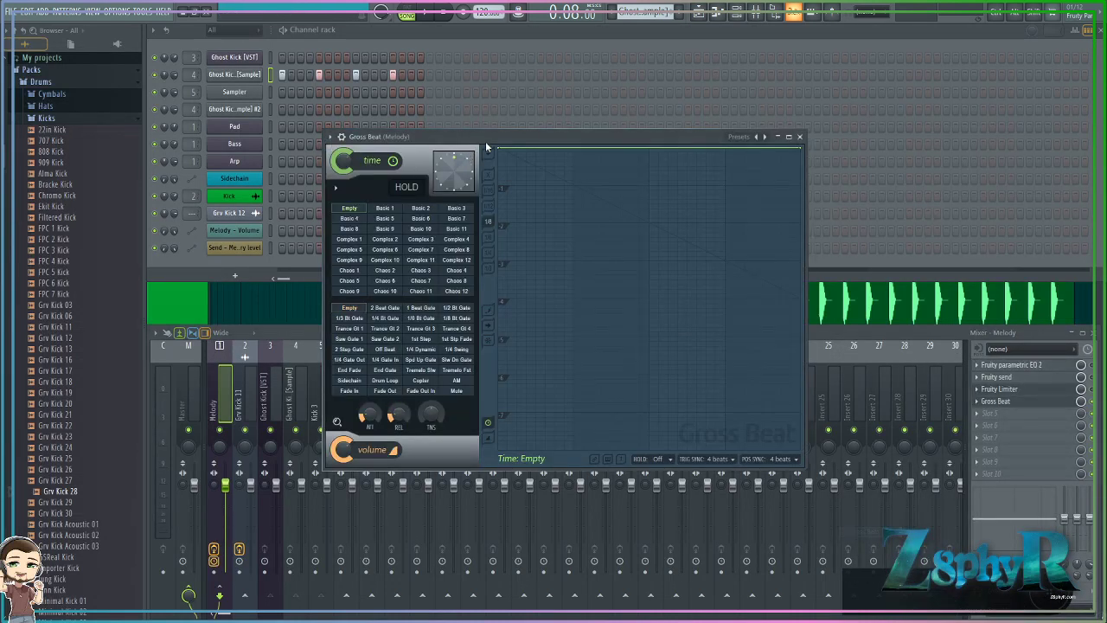
# Step: Load Gross Beat's Momentary preset with the Sidechain volume pattern and close the plugin window
pyautogui.click(759, 136)
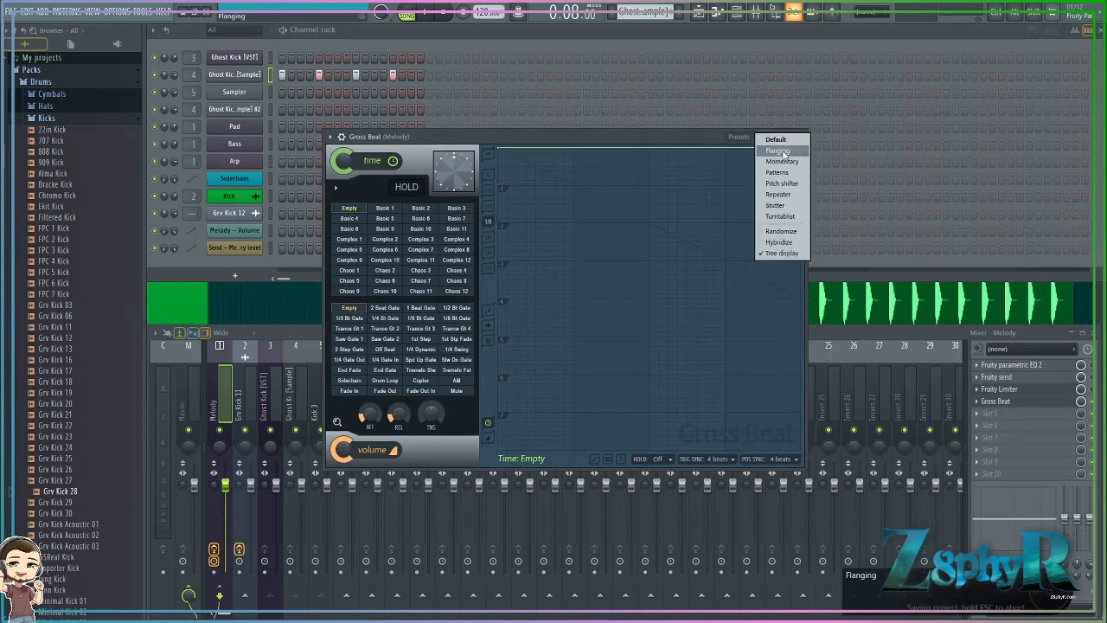
pyautogui.click(782, 161)
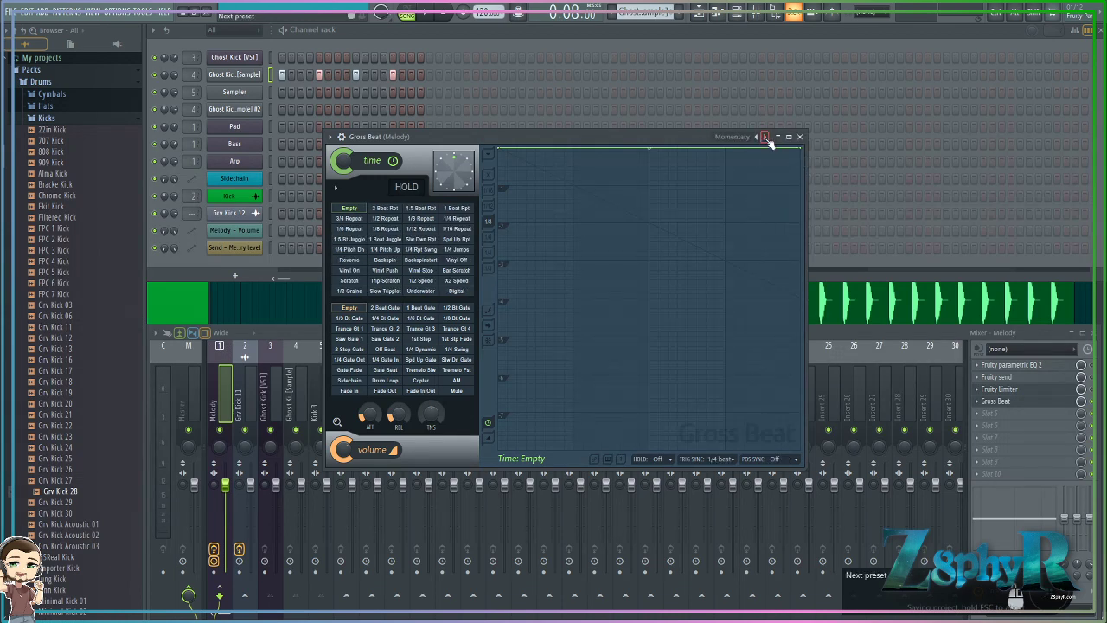
pyautogui.click(353, 381)
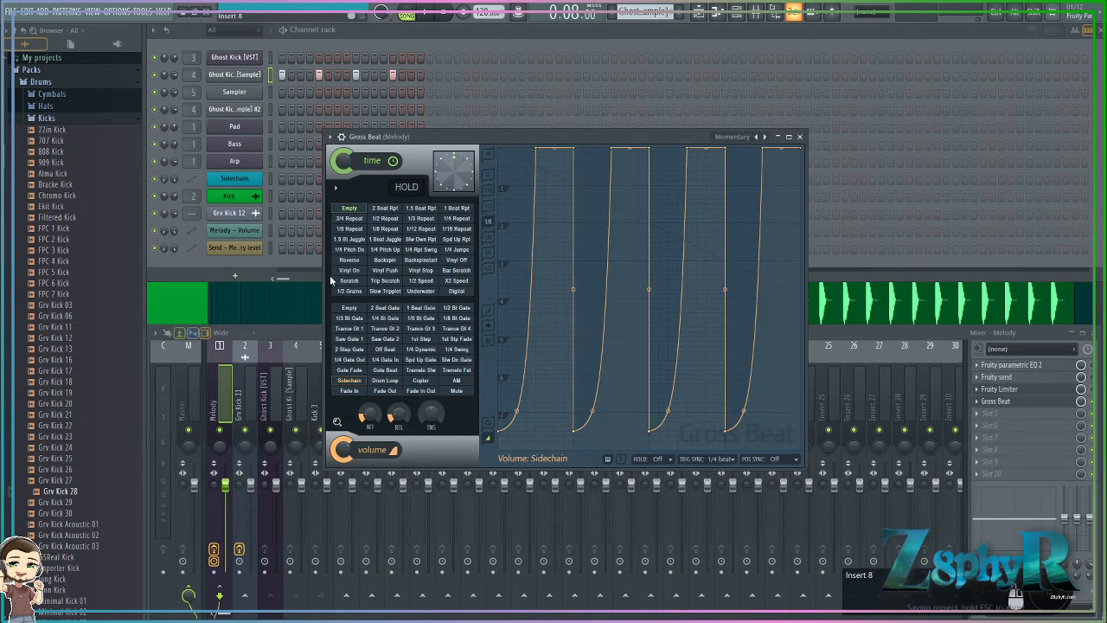
pyautogui.moveTo(584, 137); pyautogui.dragTo(633, 100)
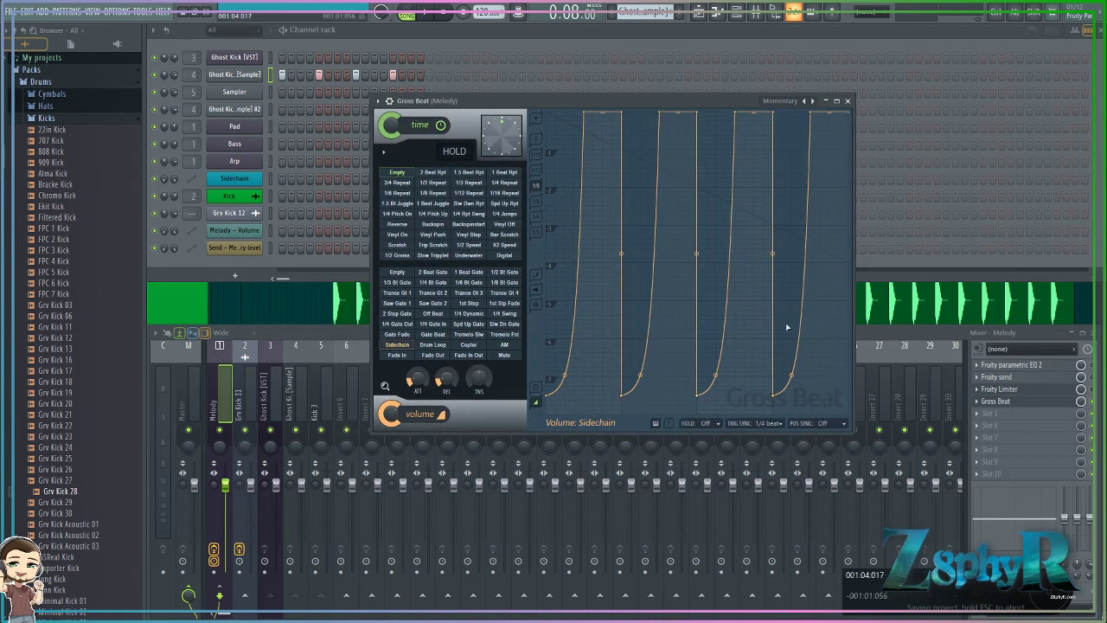
pyautogui.click(847, 101)
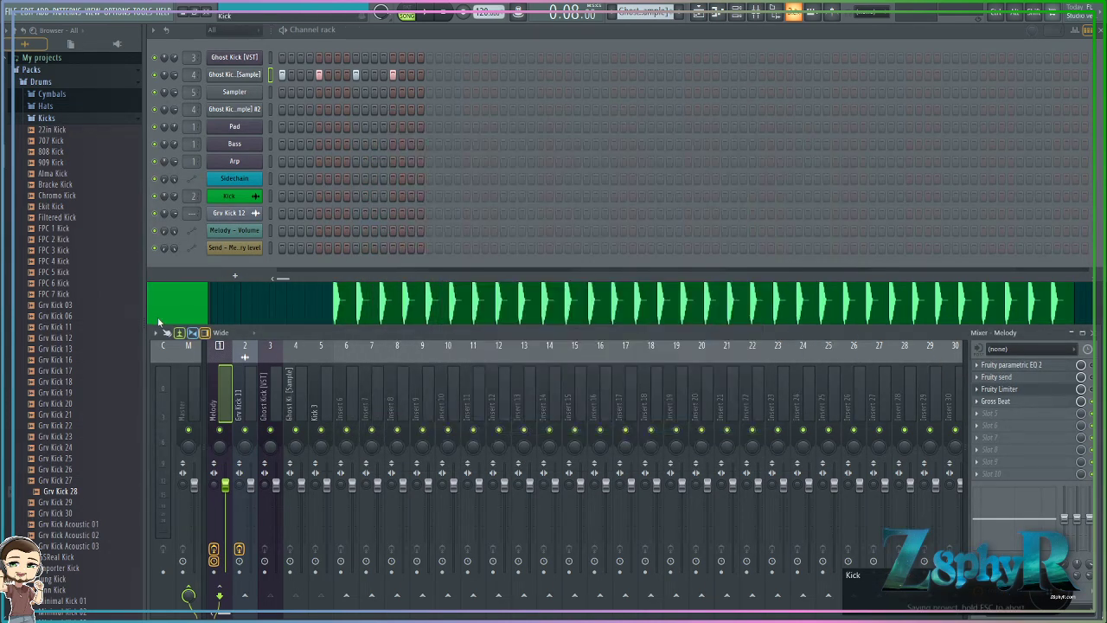
# Step: Enable the Sidechain automation track in the playlist and make it slightly taller
pyautogui.press('F5')
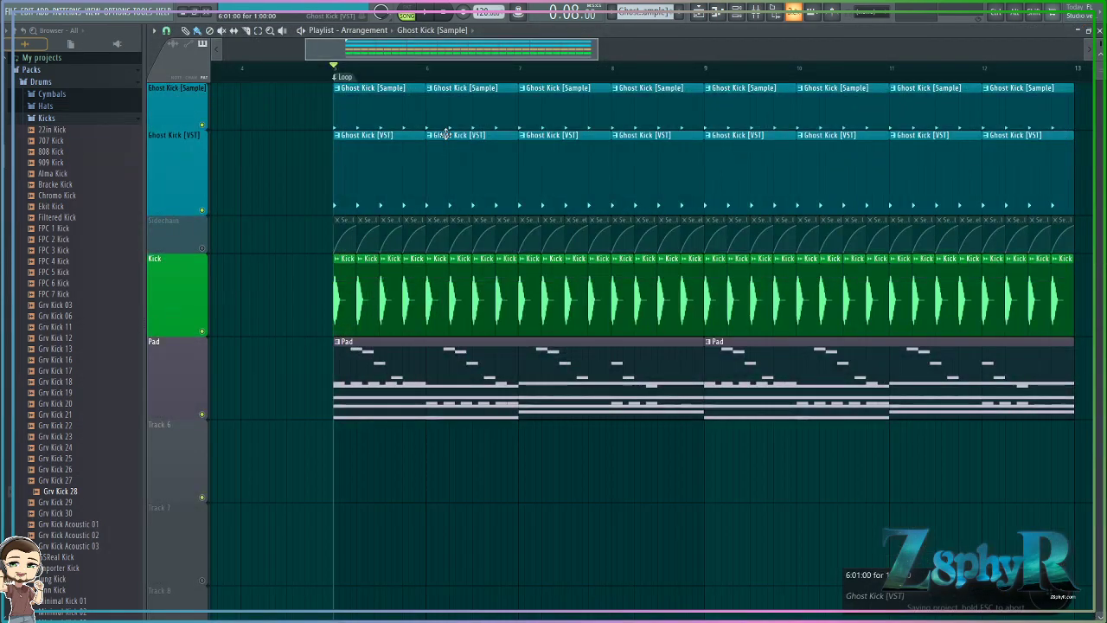
pyautogui.click(203, 250)
pyautogui.moveTo(195, 254); pyautogui.dragTo(193, 263)
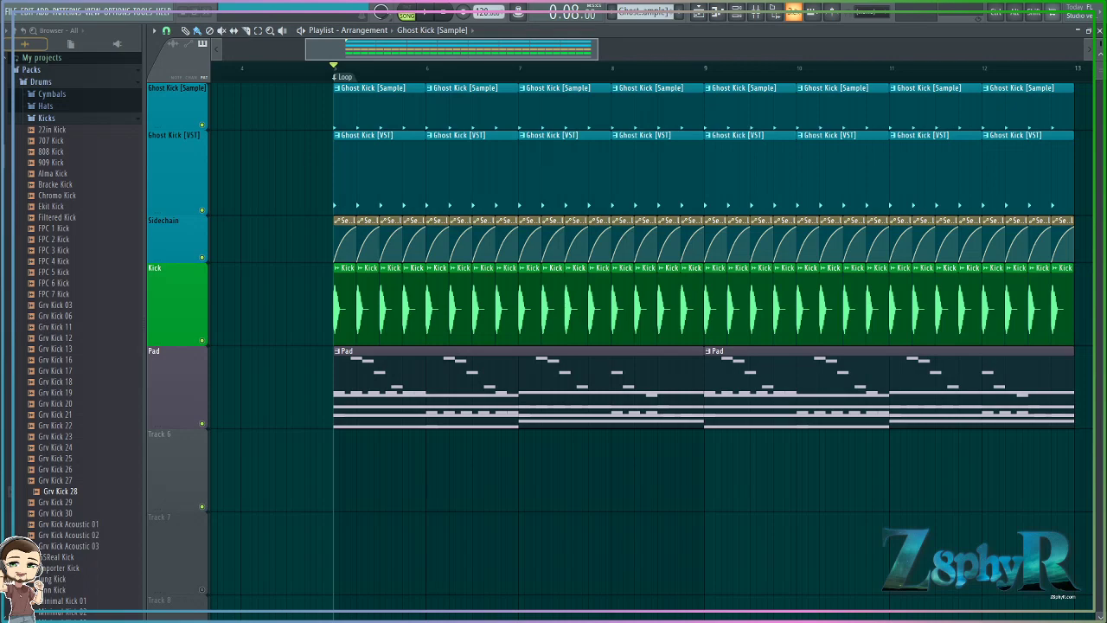
# Step: Switch to Discord, look through The Breeze Club server's lounge messages and channel categories, and leave Discord again
pyautogui.moveTo(1106, 77); pyautogui.dragTo(371, 2)
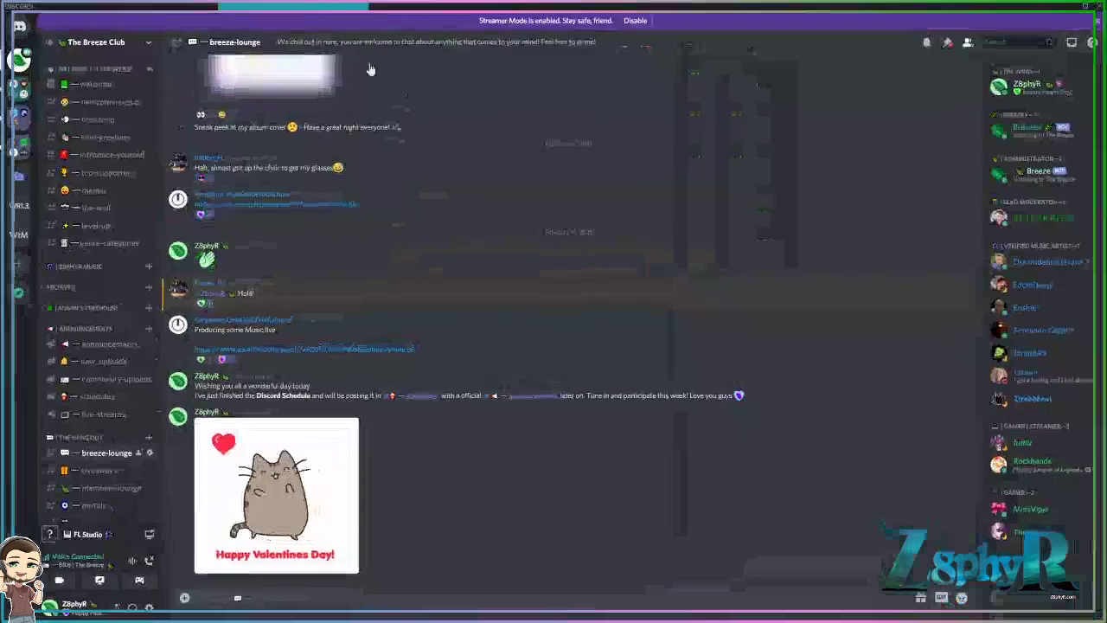
pyautogui.scroll(3, 346, 320)
pyautogui.scroll(-2, 242, 182)
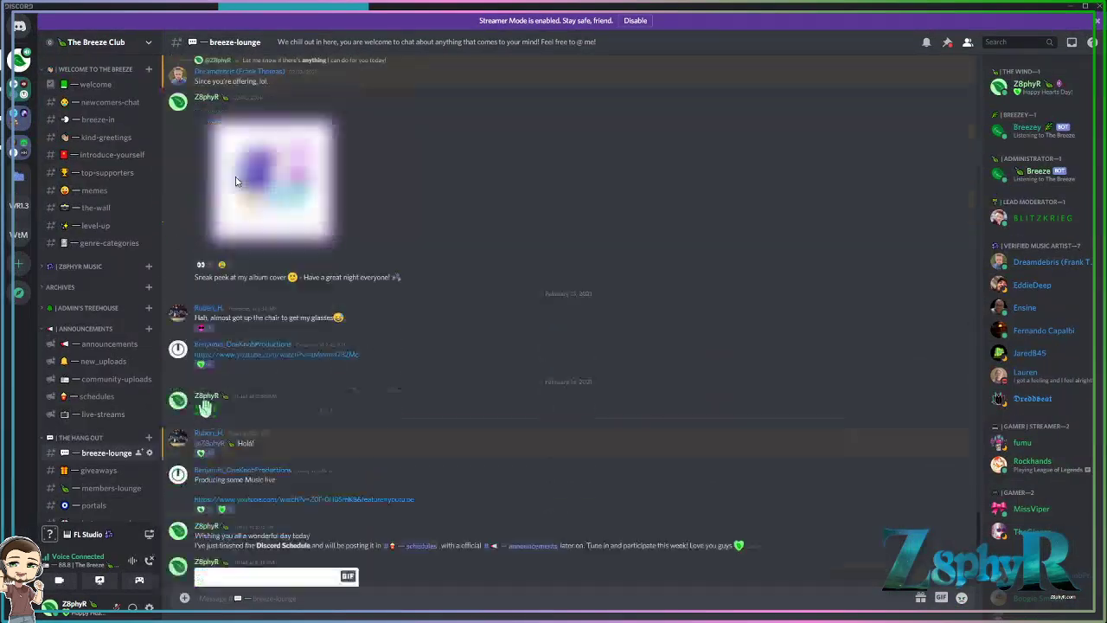
pyautogui.click(97, 69)
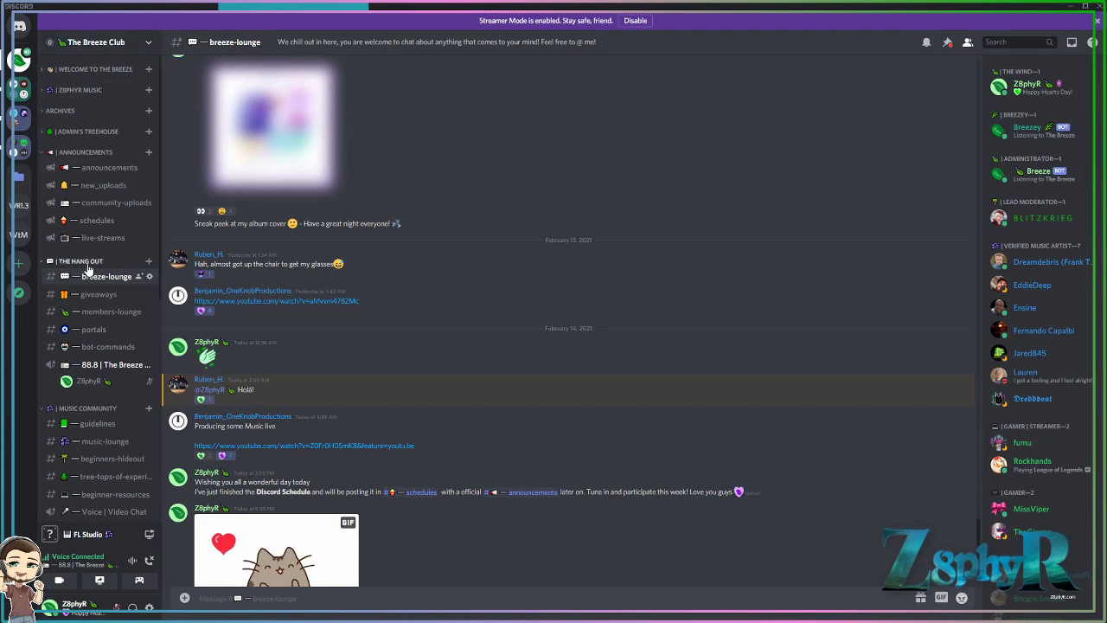
pyautogui.scroll(-2, 486, 364)
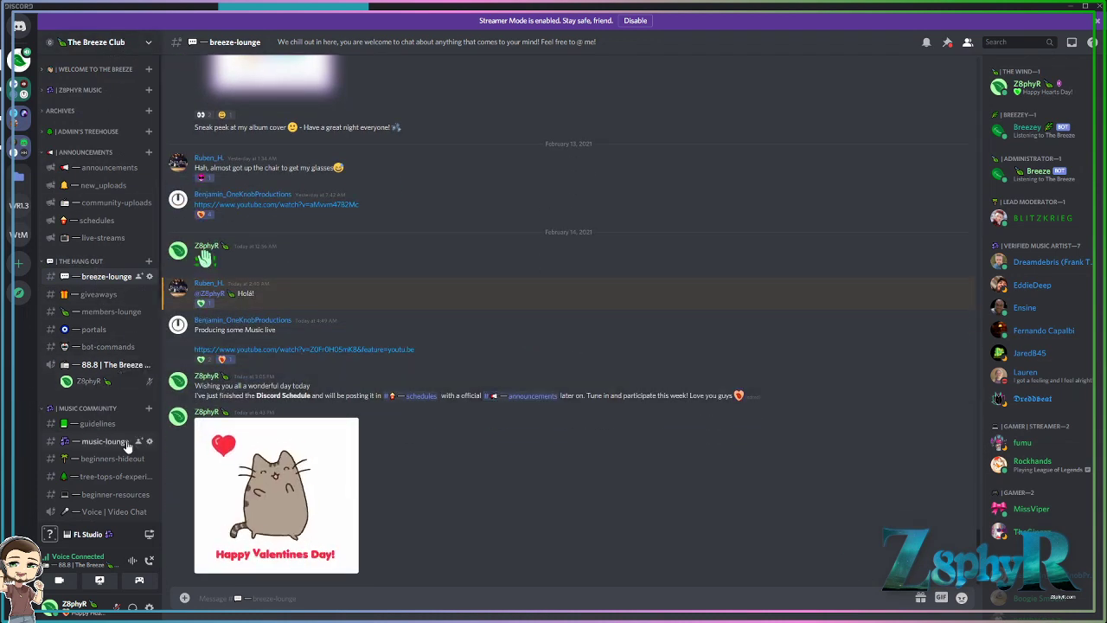
pyautogui.scroll(-3, 121, 450)
pyautogui.scroll(-3, 1046, 439)
pyautogui.scroll(3, 1046, 439)
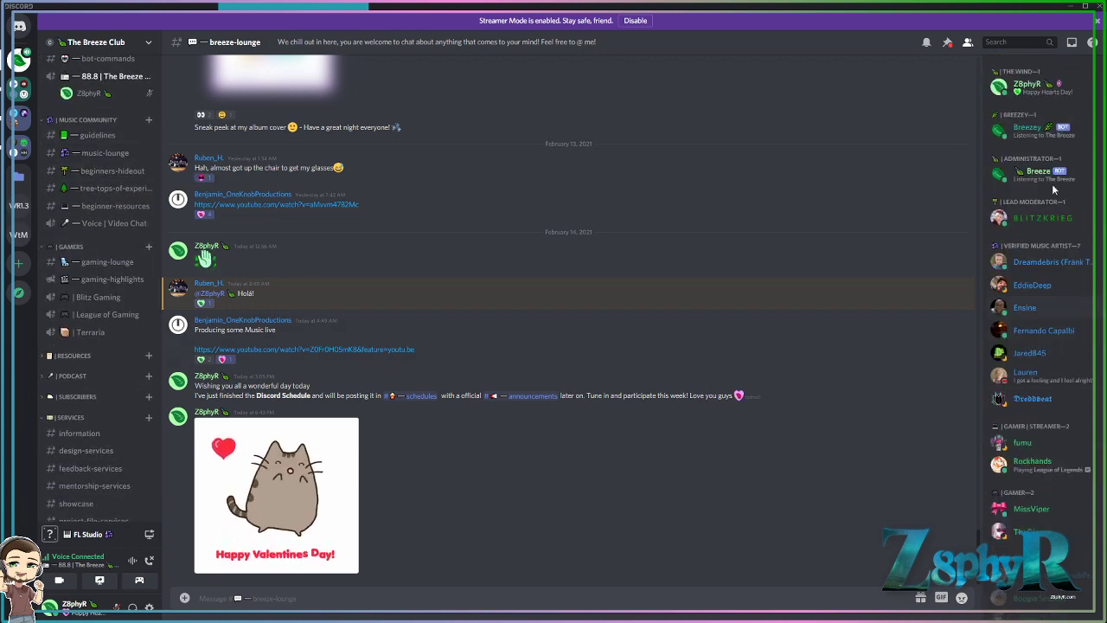
pyautogui.click(1099, 8)
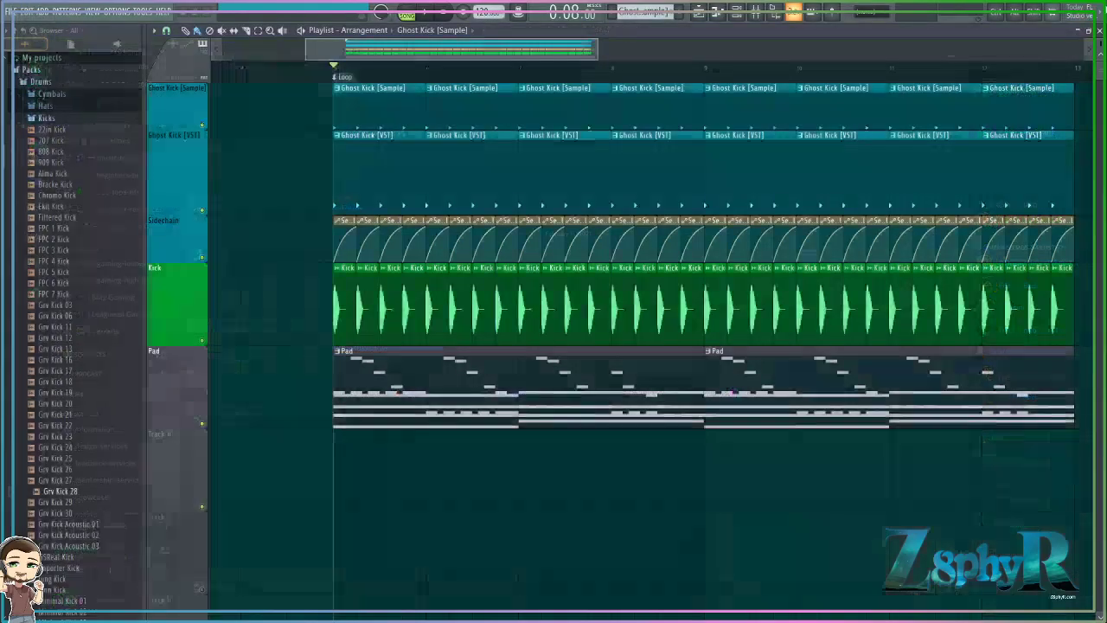
# Step: Check the February 2021 month view in the Calendar app and close it
pyautogui.moveTo(585, 52); pyautogui.dragTo(605, 52)
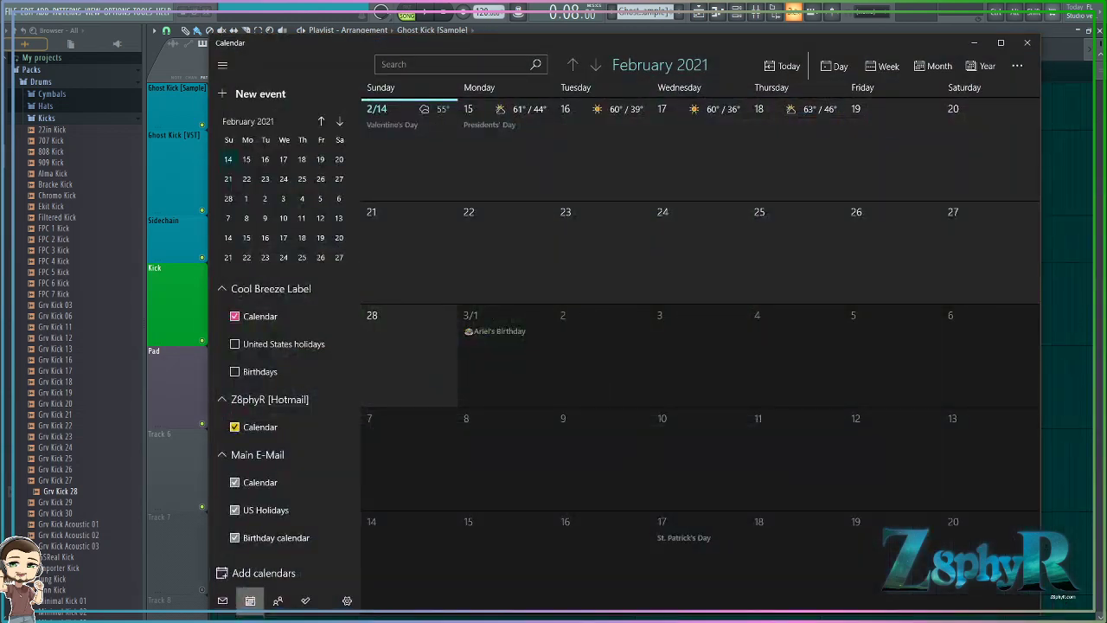
pyautogui.click(1066, 41)
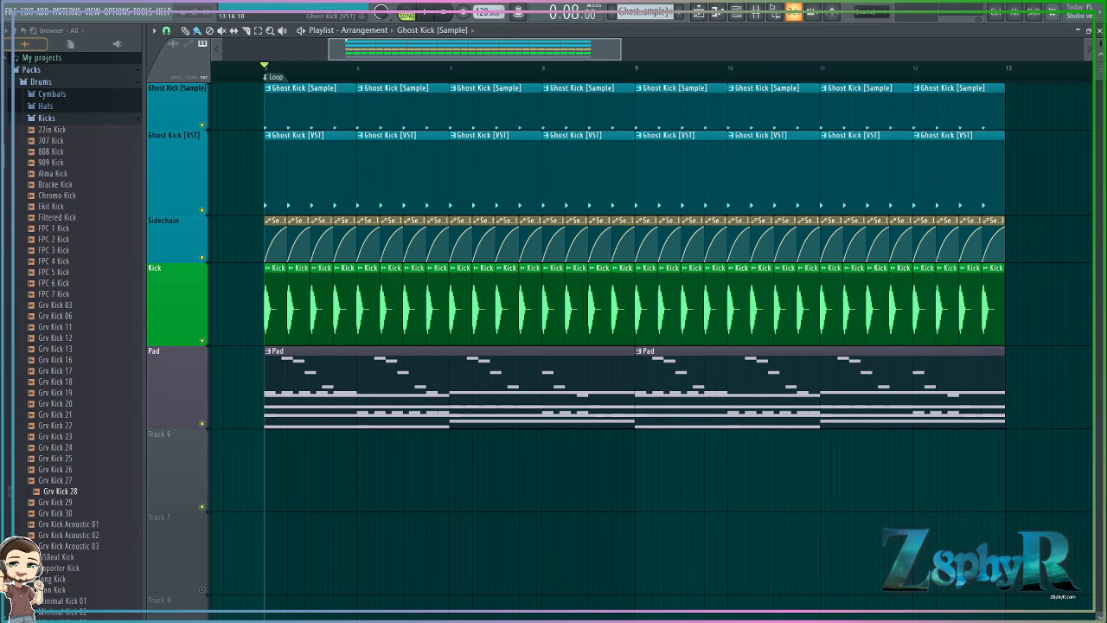
# Step: Switch to Discord, open The Breeze Club's schedules channel and enlarge the posted schedule image
pyautogui.hotkey('alt', 'Tab')
pyautogui.scroll(1, 126, 205)
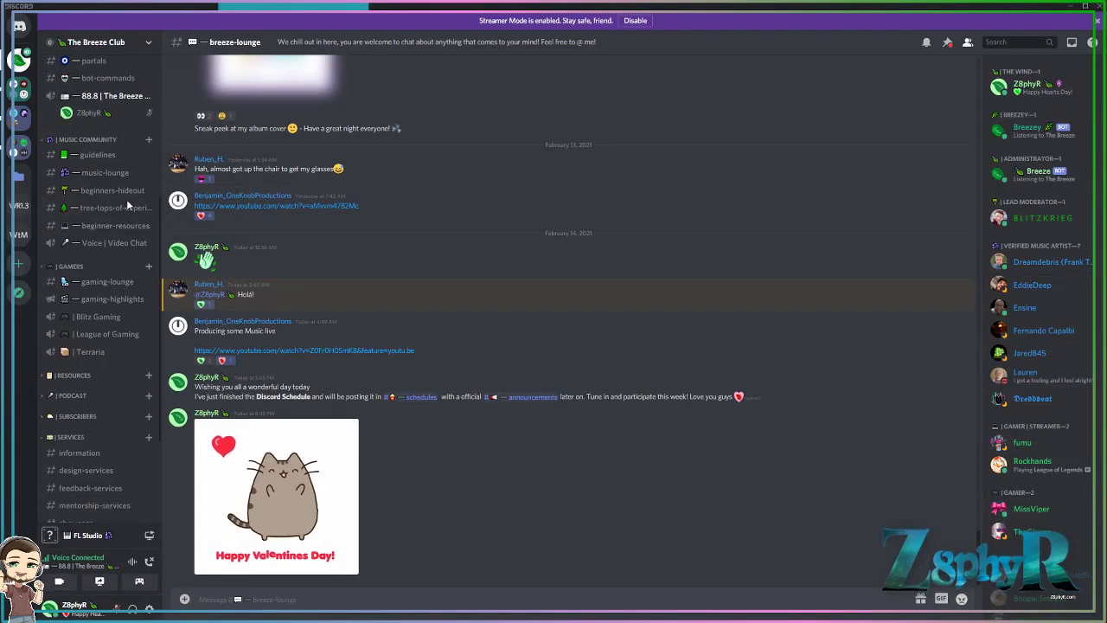
pyautogui.scroll(5, 127, 199)
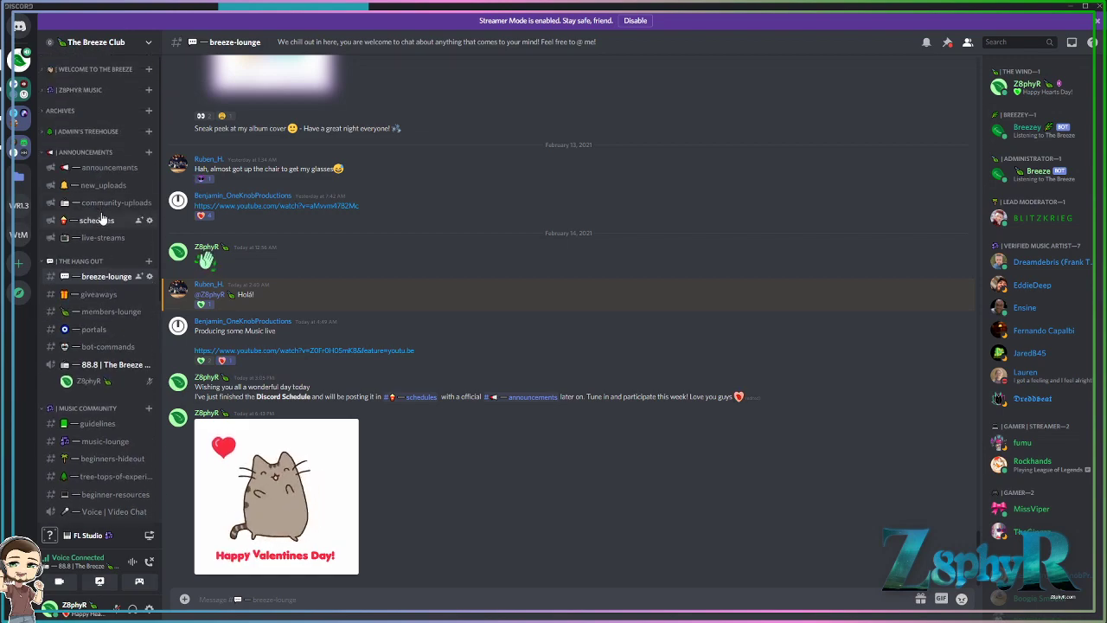
pyautogui.click(97, 219)
pyautogui.click(277, 472)
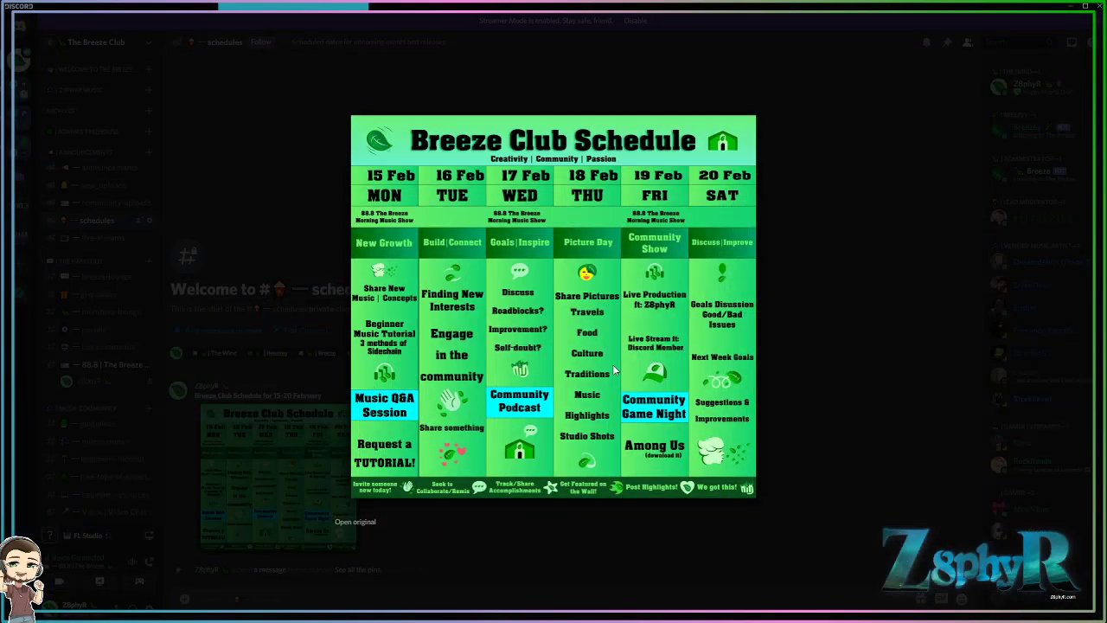
# Step: Open the original Breeze Club Schedule image in the browser and inspect it zoomed in and at full view
pyautogui.click(346, 522)
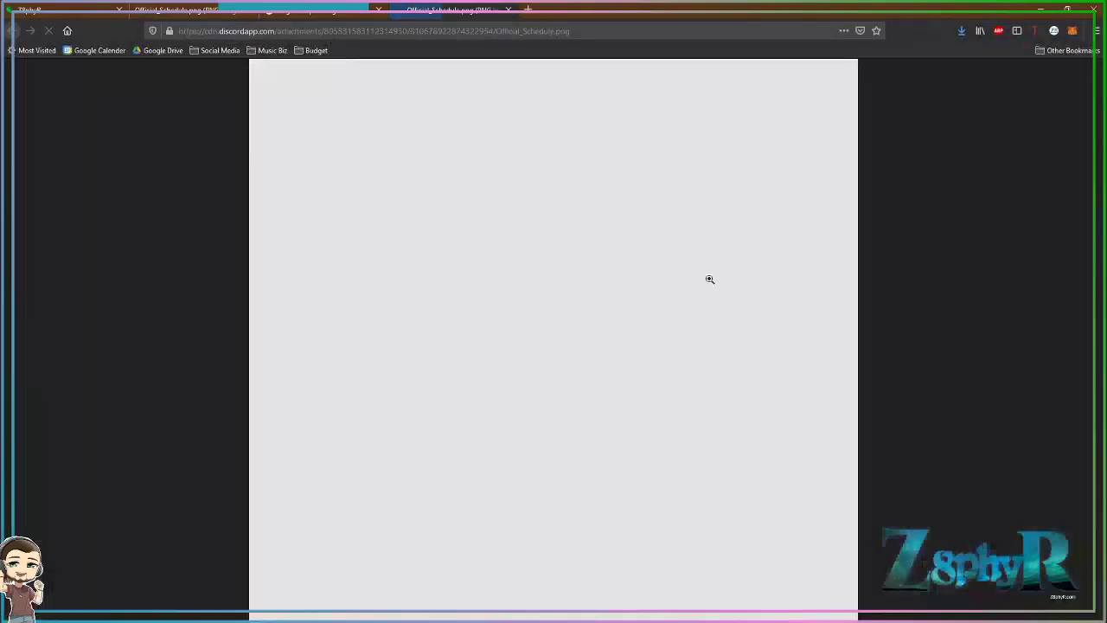
pyautogui.rightClick(533, 318)
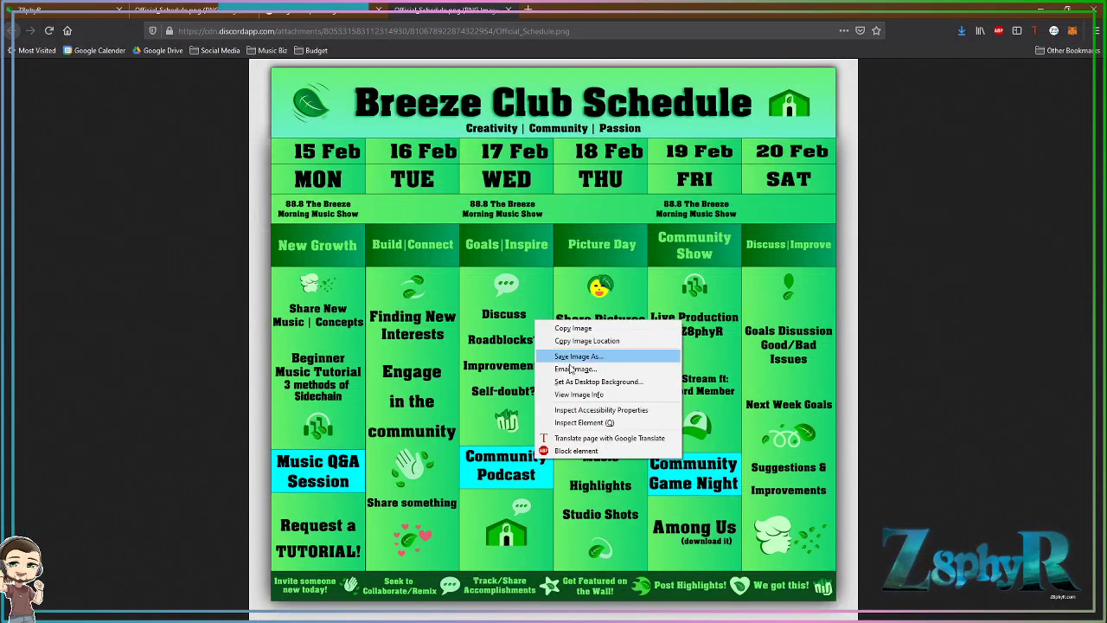
pyautogui.click(769, 395)
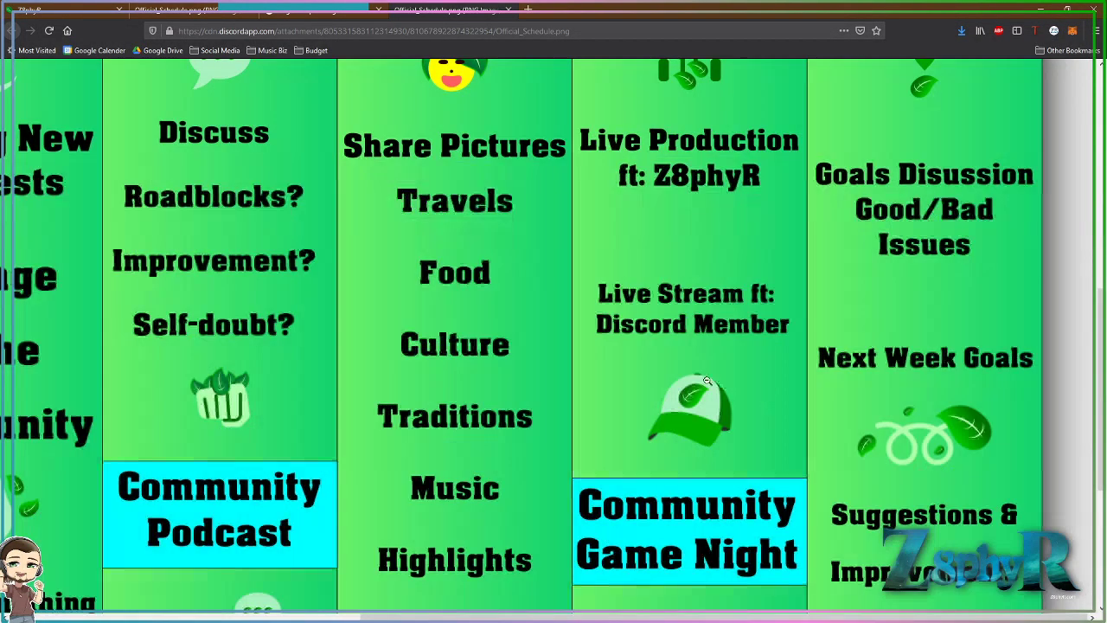
pyautogui.click(552, 350)
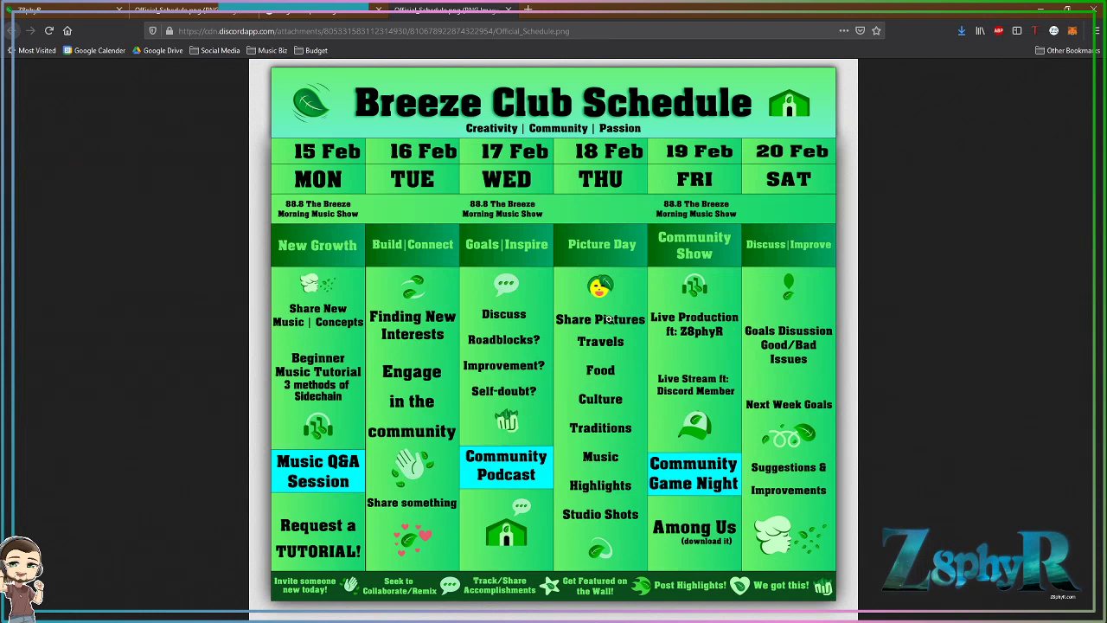